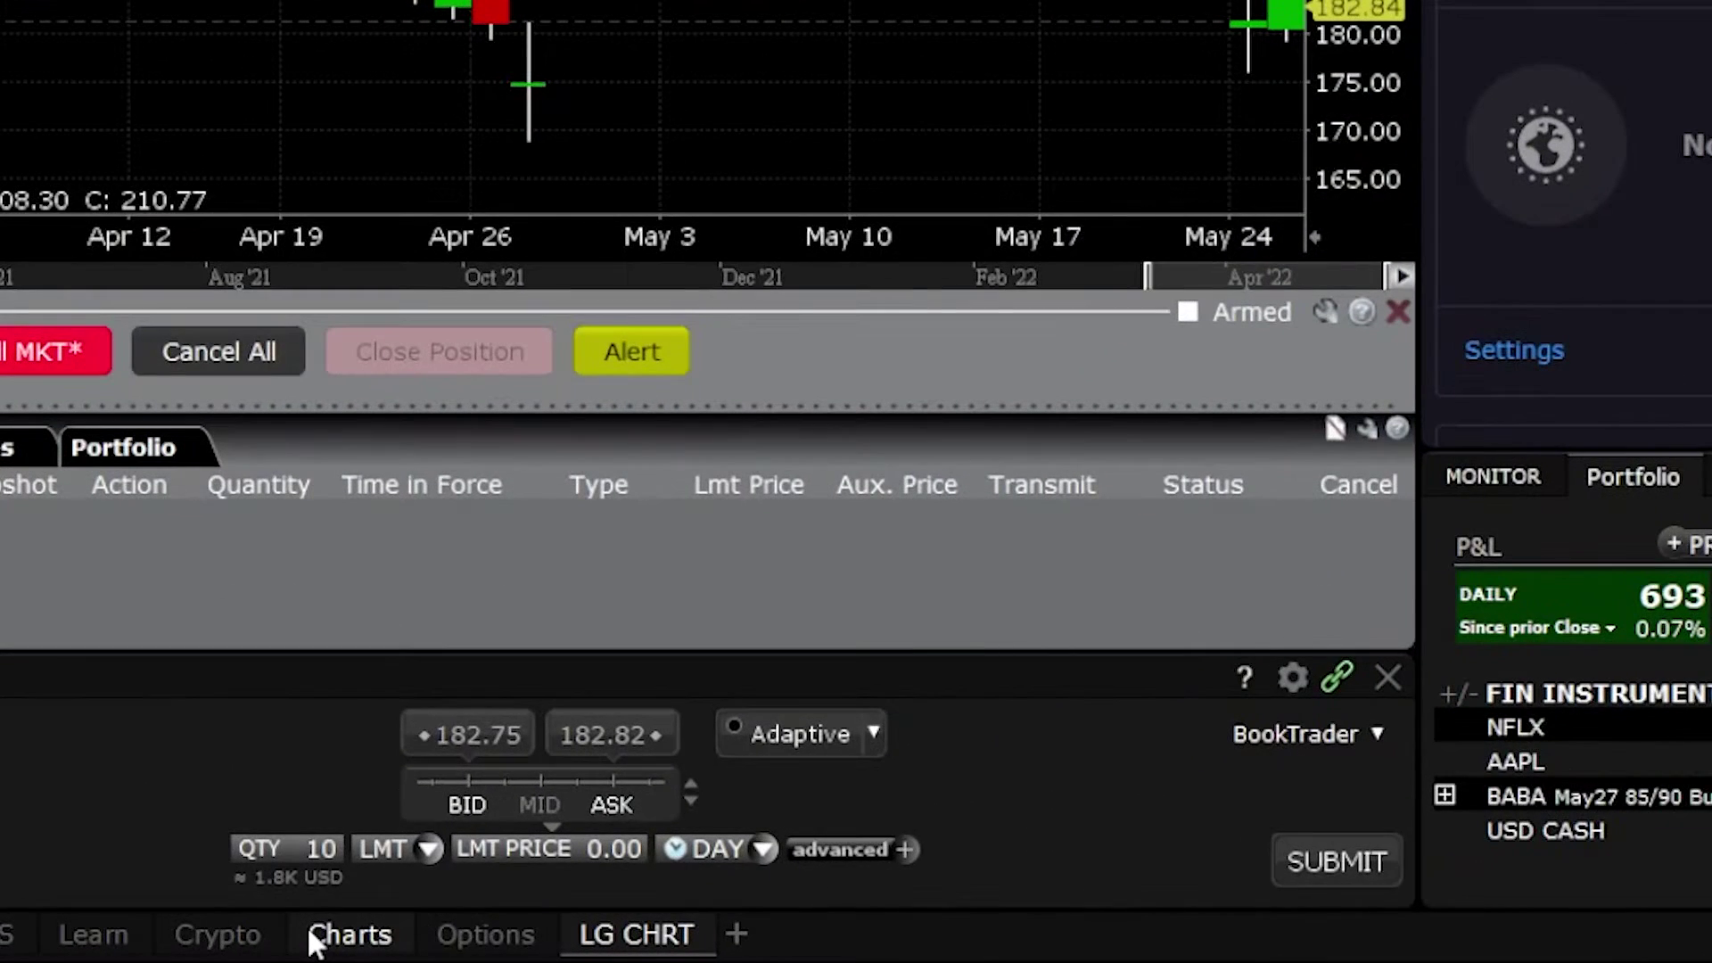
# Step: Create a new custom layout named options2
pyautogui.click(736, 935)
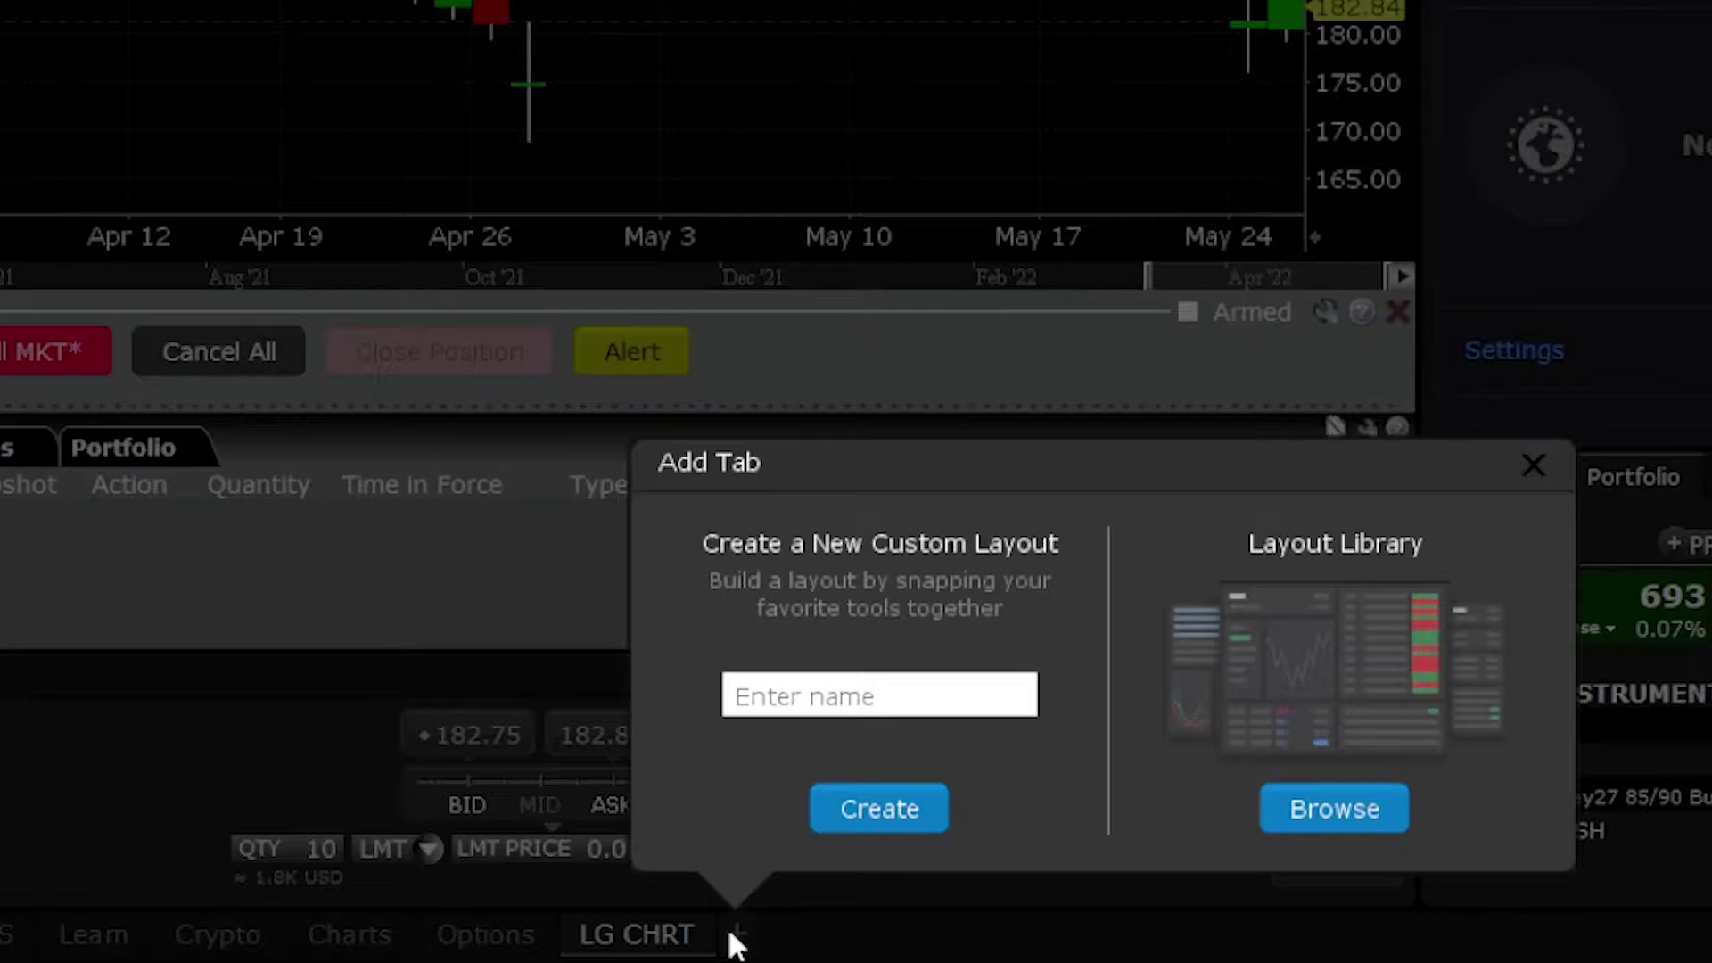
pyautogui.click(819, 696)
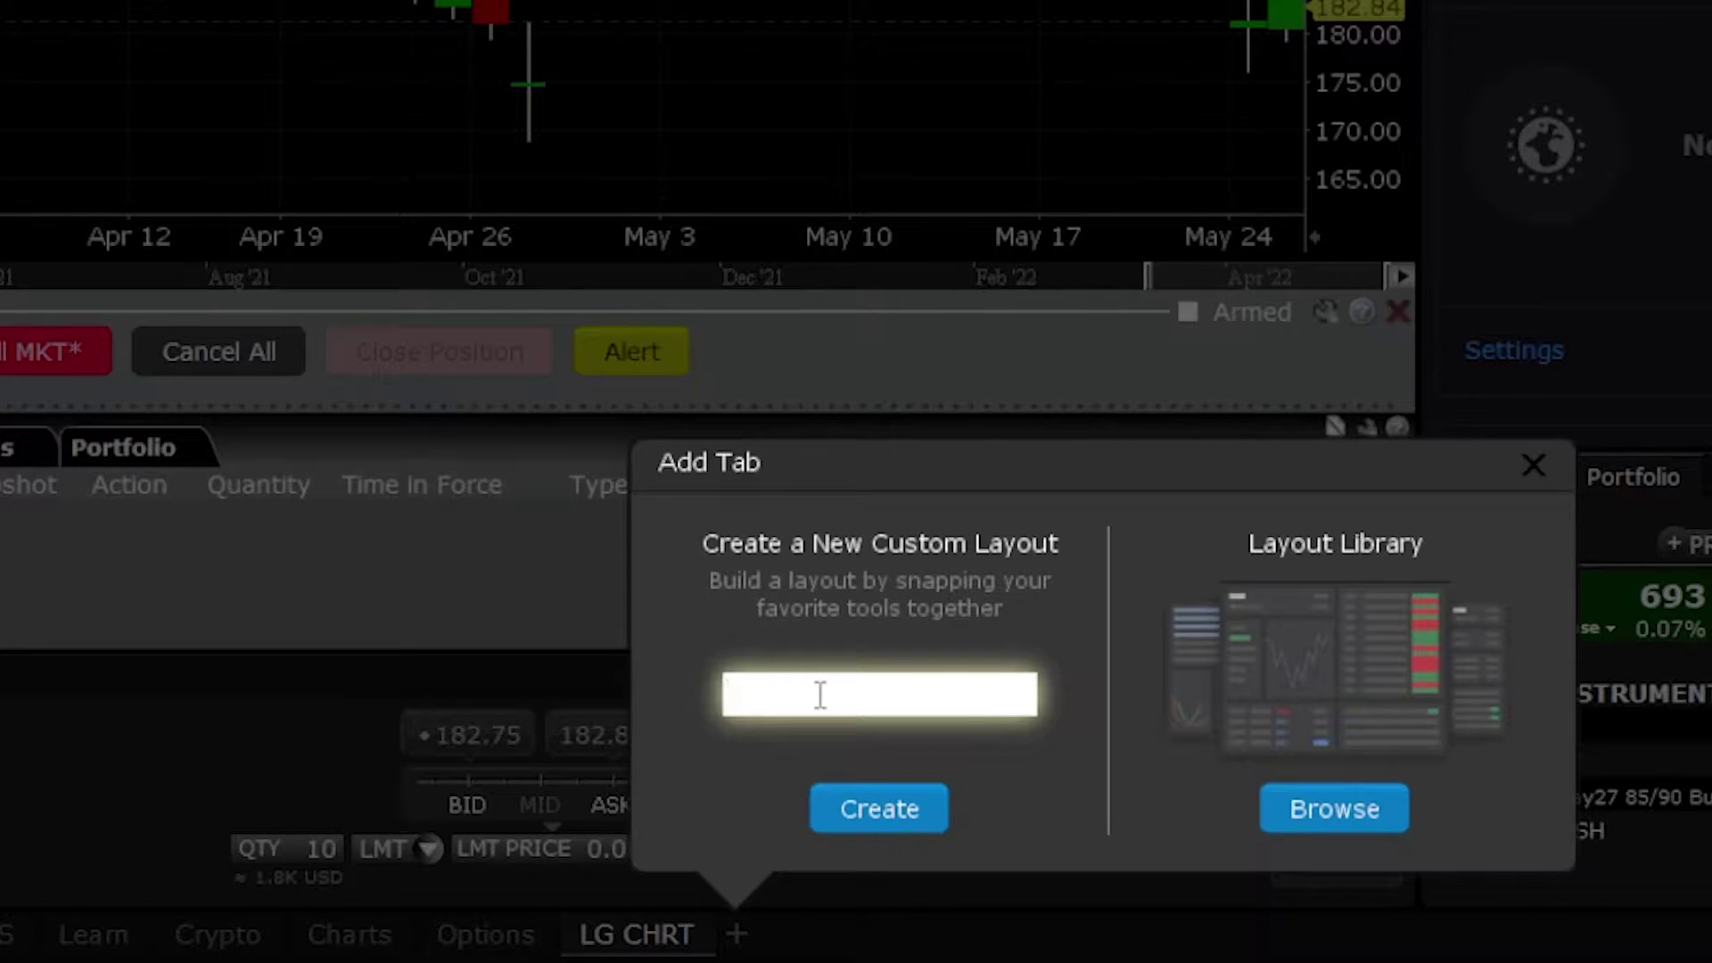
pyautogui.write('options2')
pyautogui.press('Return')
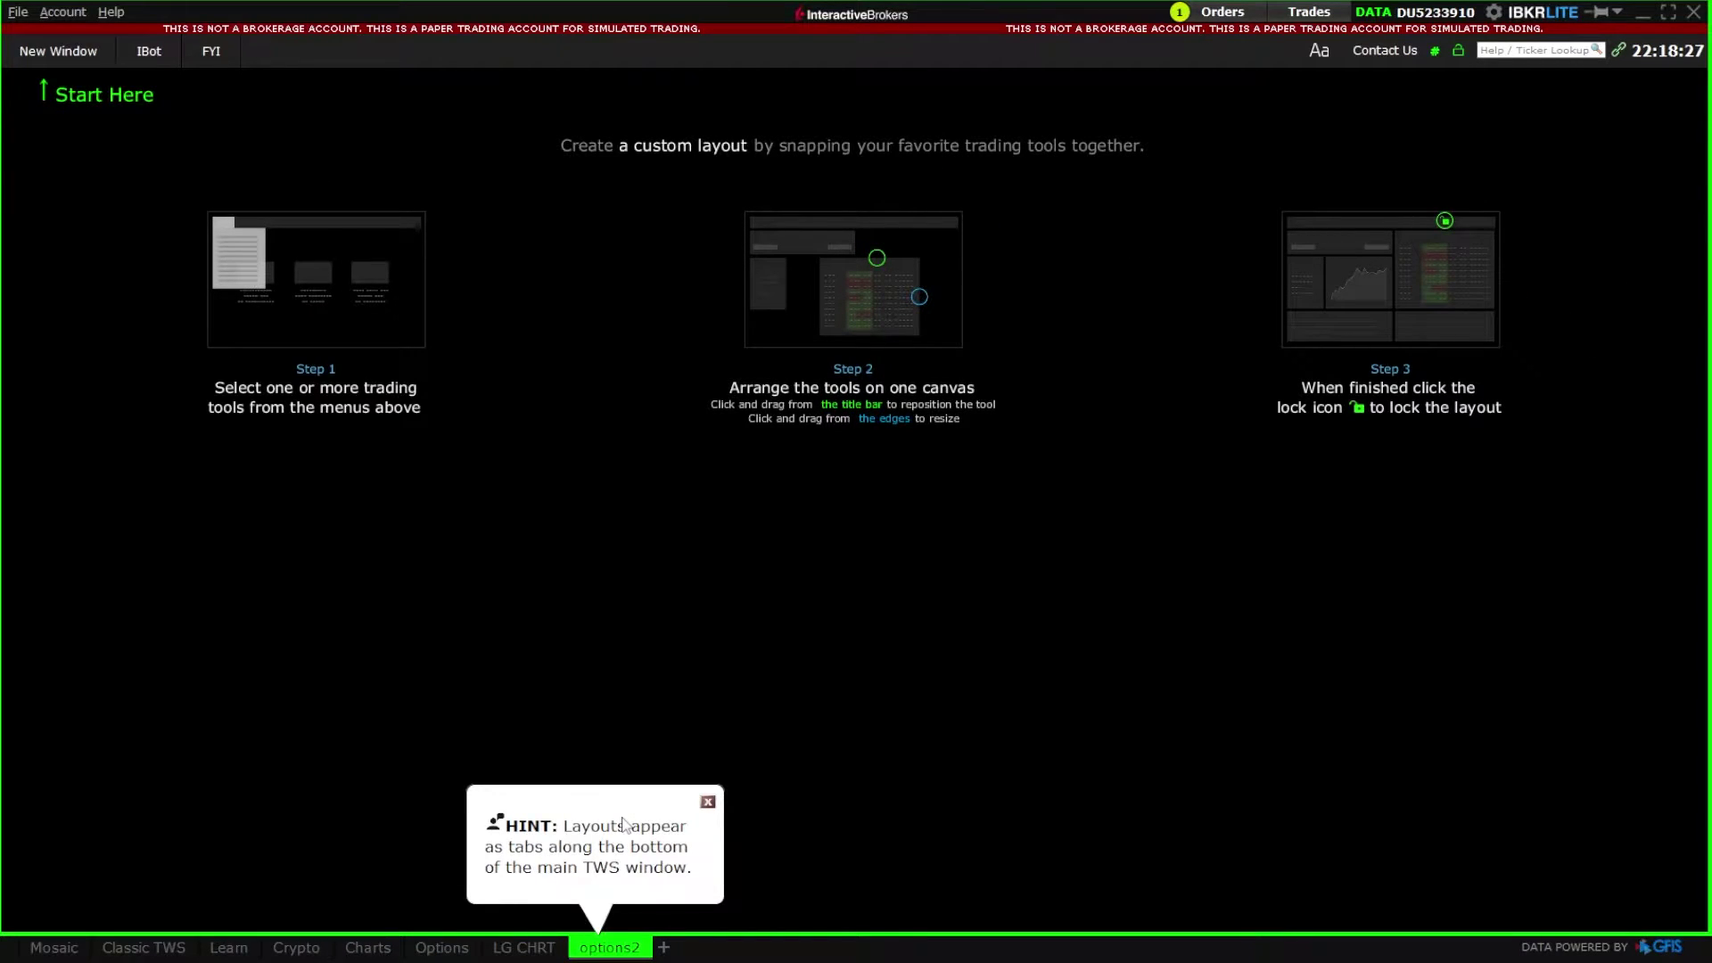
# Step: Add an Option Chain to the empty layout, then make it taller and slightly wider
pyautogui.click(86, 61)
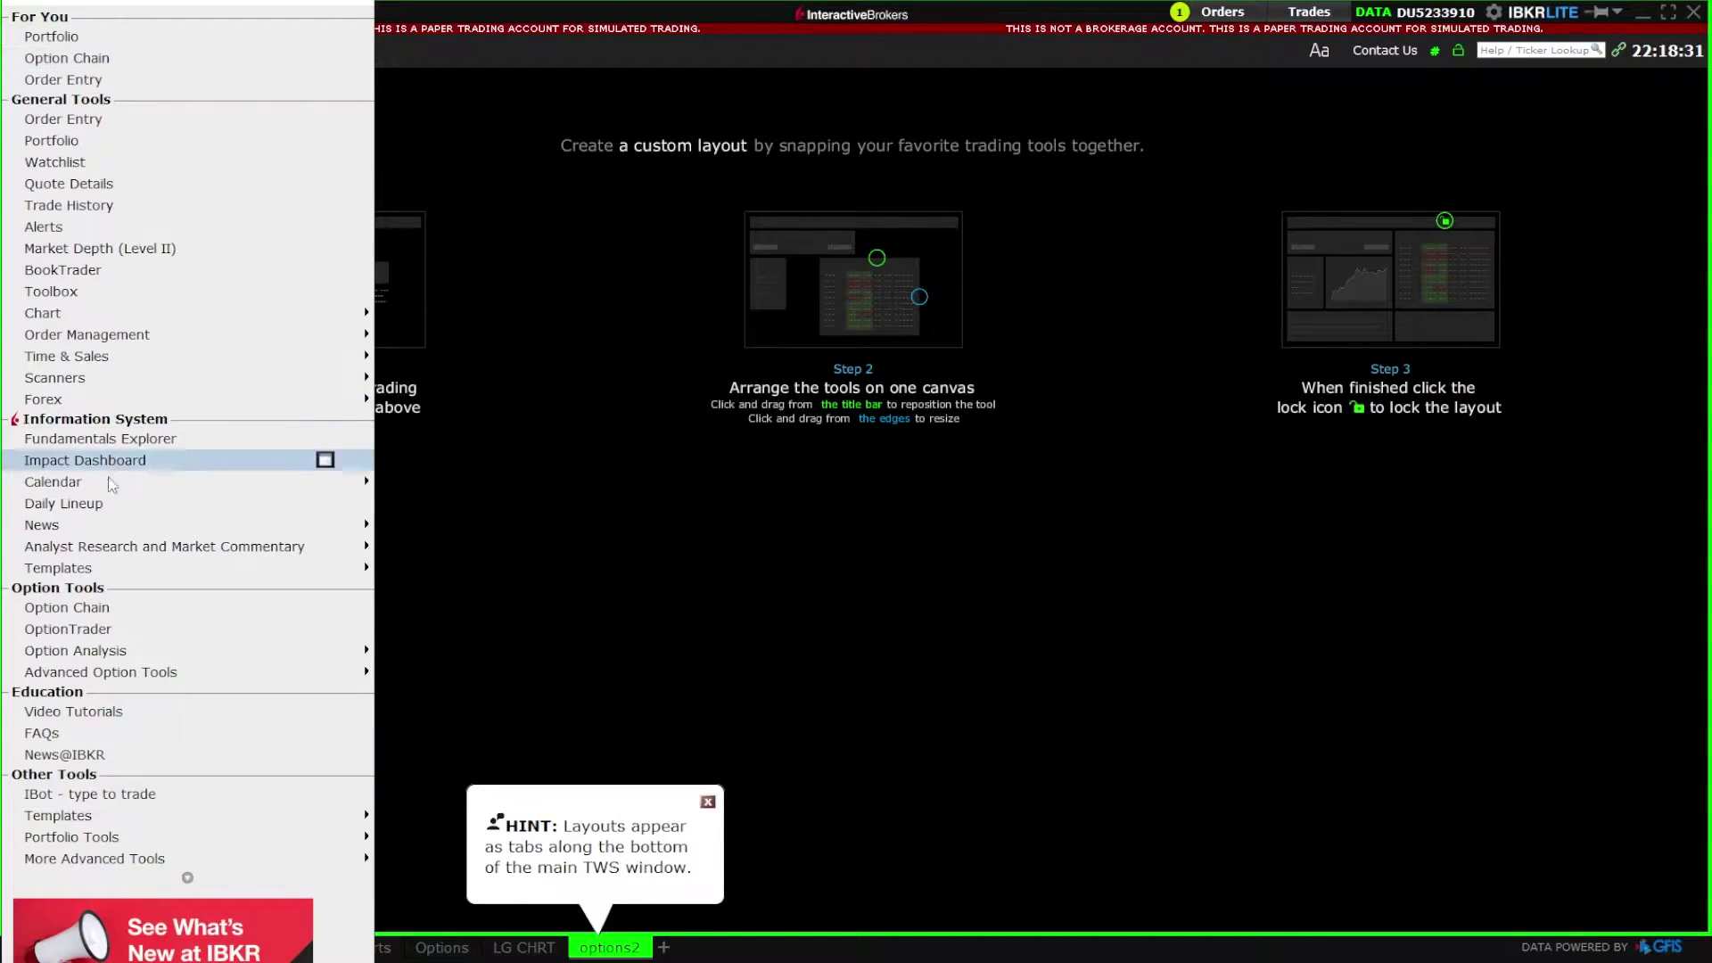
pyautogui.click(90, 610)
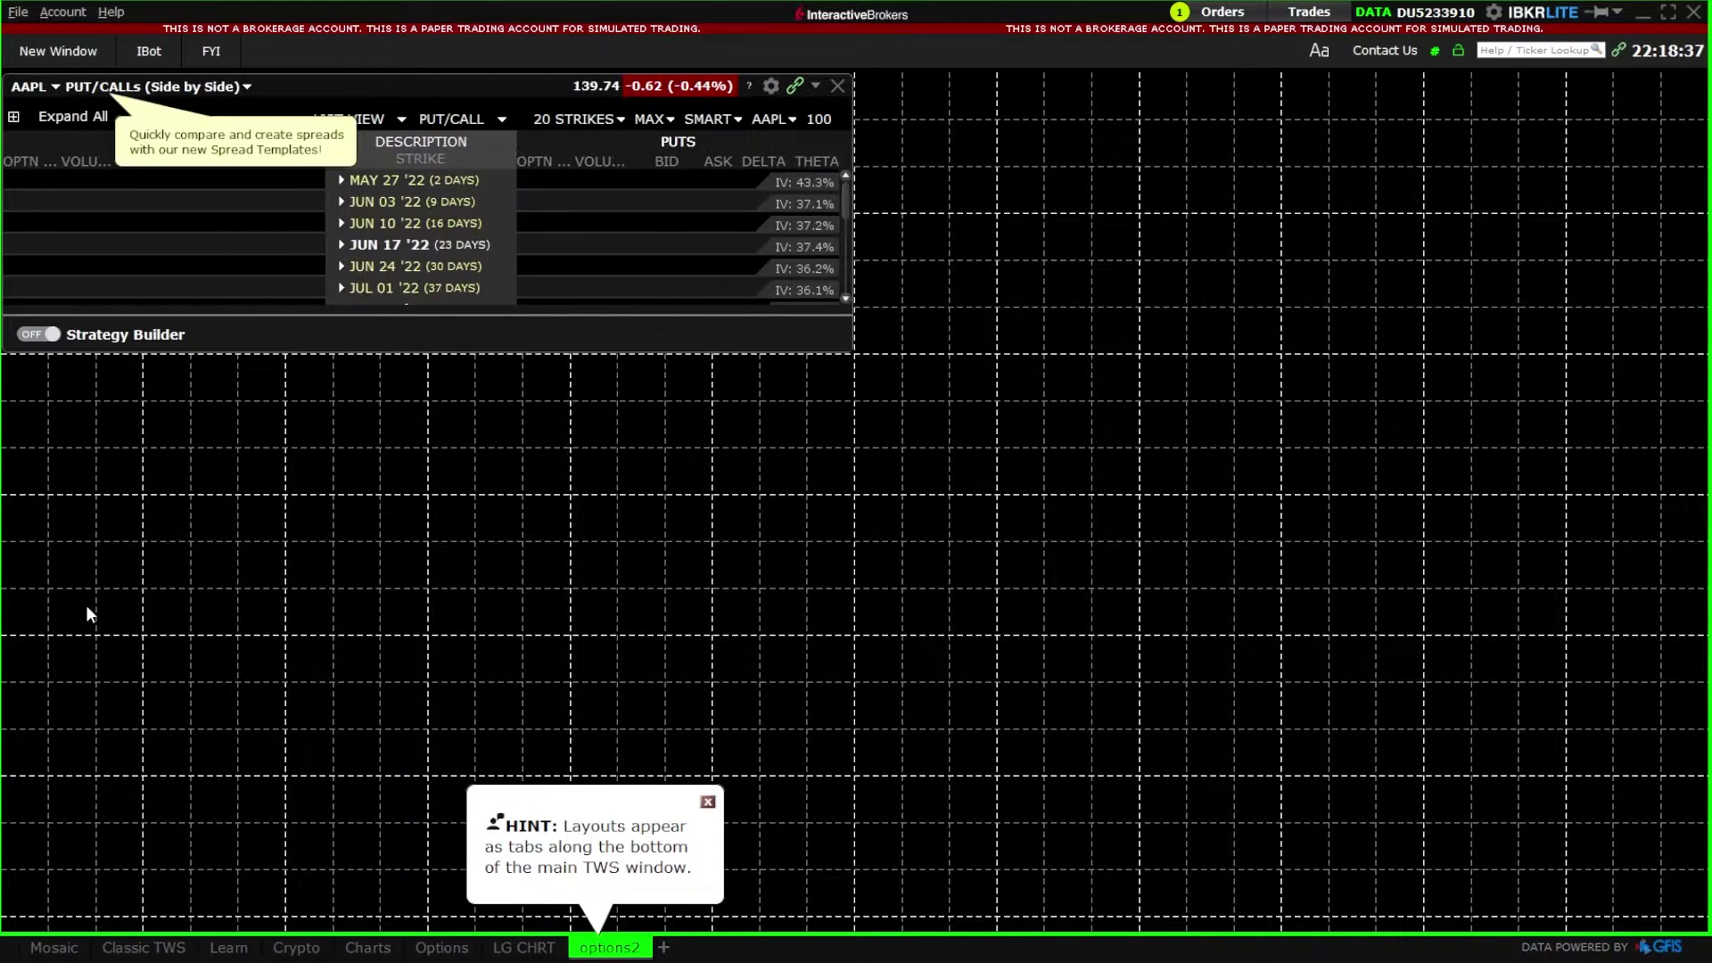
pyautogui.moveTo(161, 352); pyautogui.dragTo(153, 675)
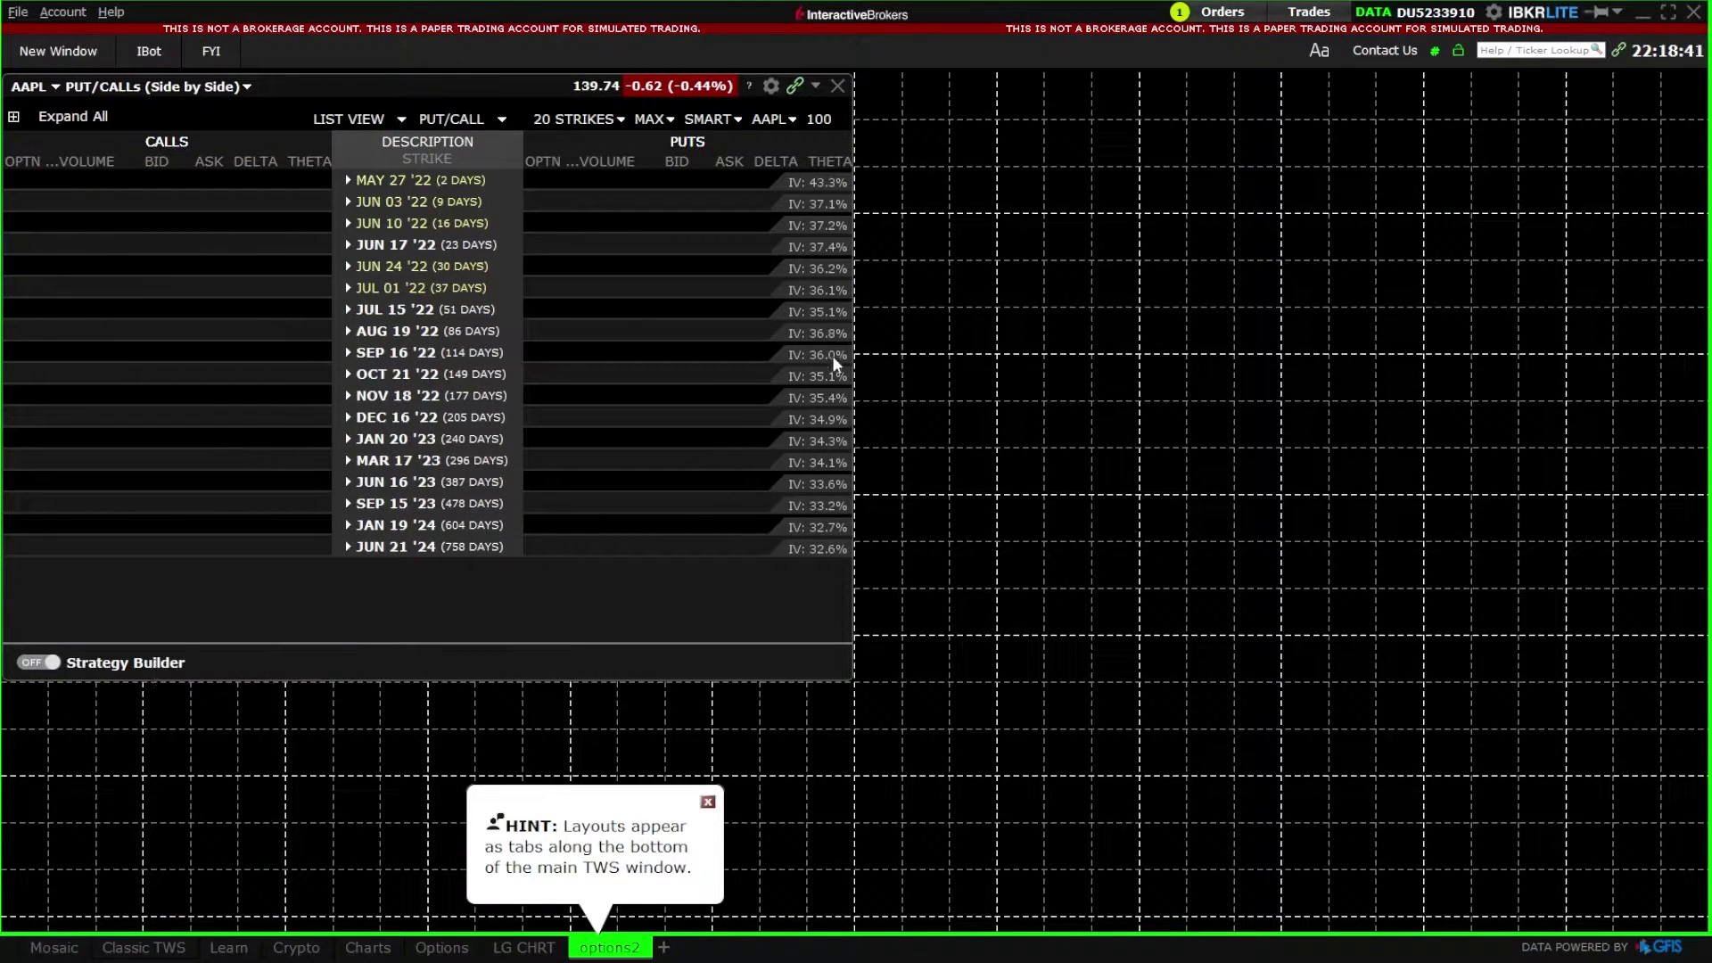
pyautogui.moveTo(853, 314); pyautogui.dragTo(981, 300)
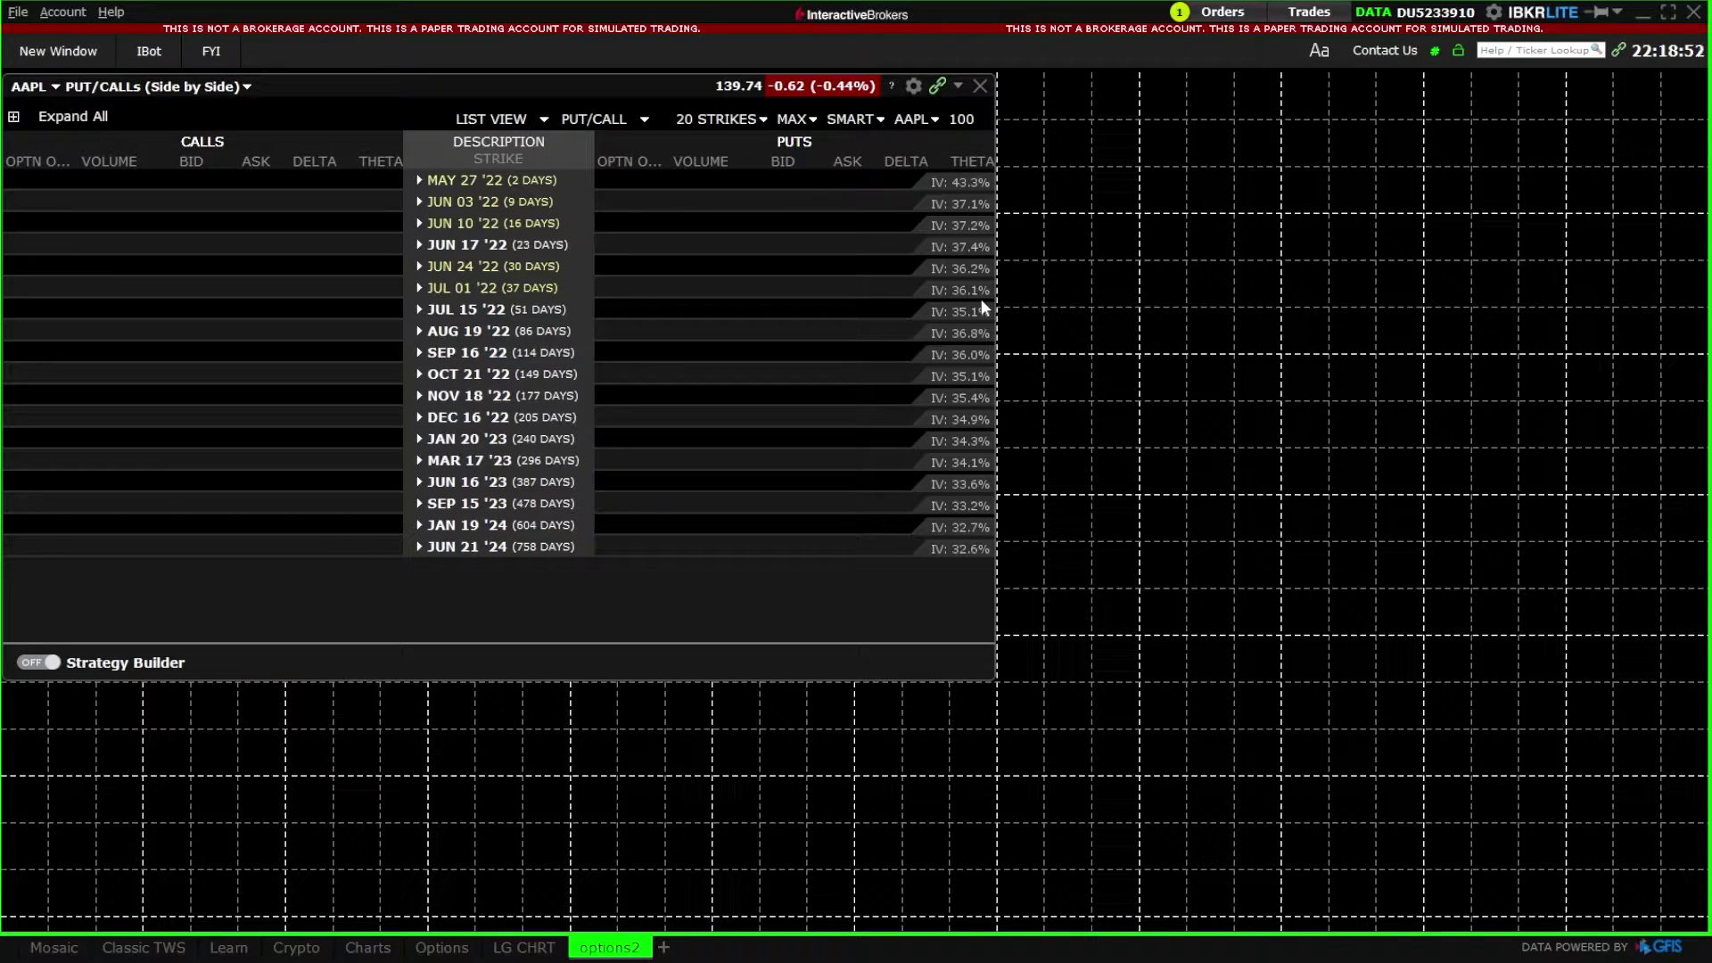
# Step: Add the Orders tool directly below the option chain, matching its width and filling the remaining height of the canvas
pyautogui.click(76, 54)
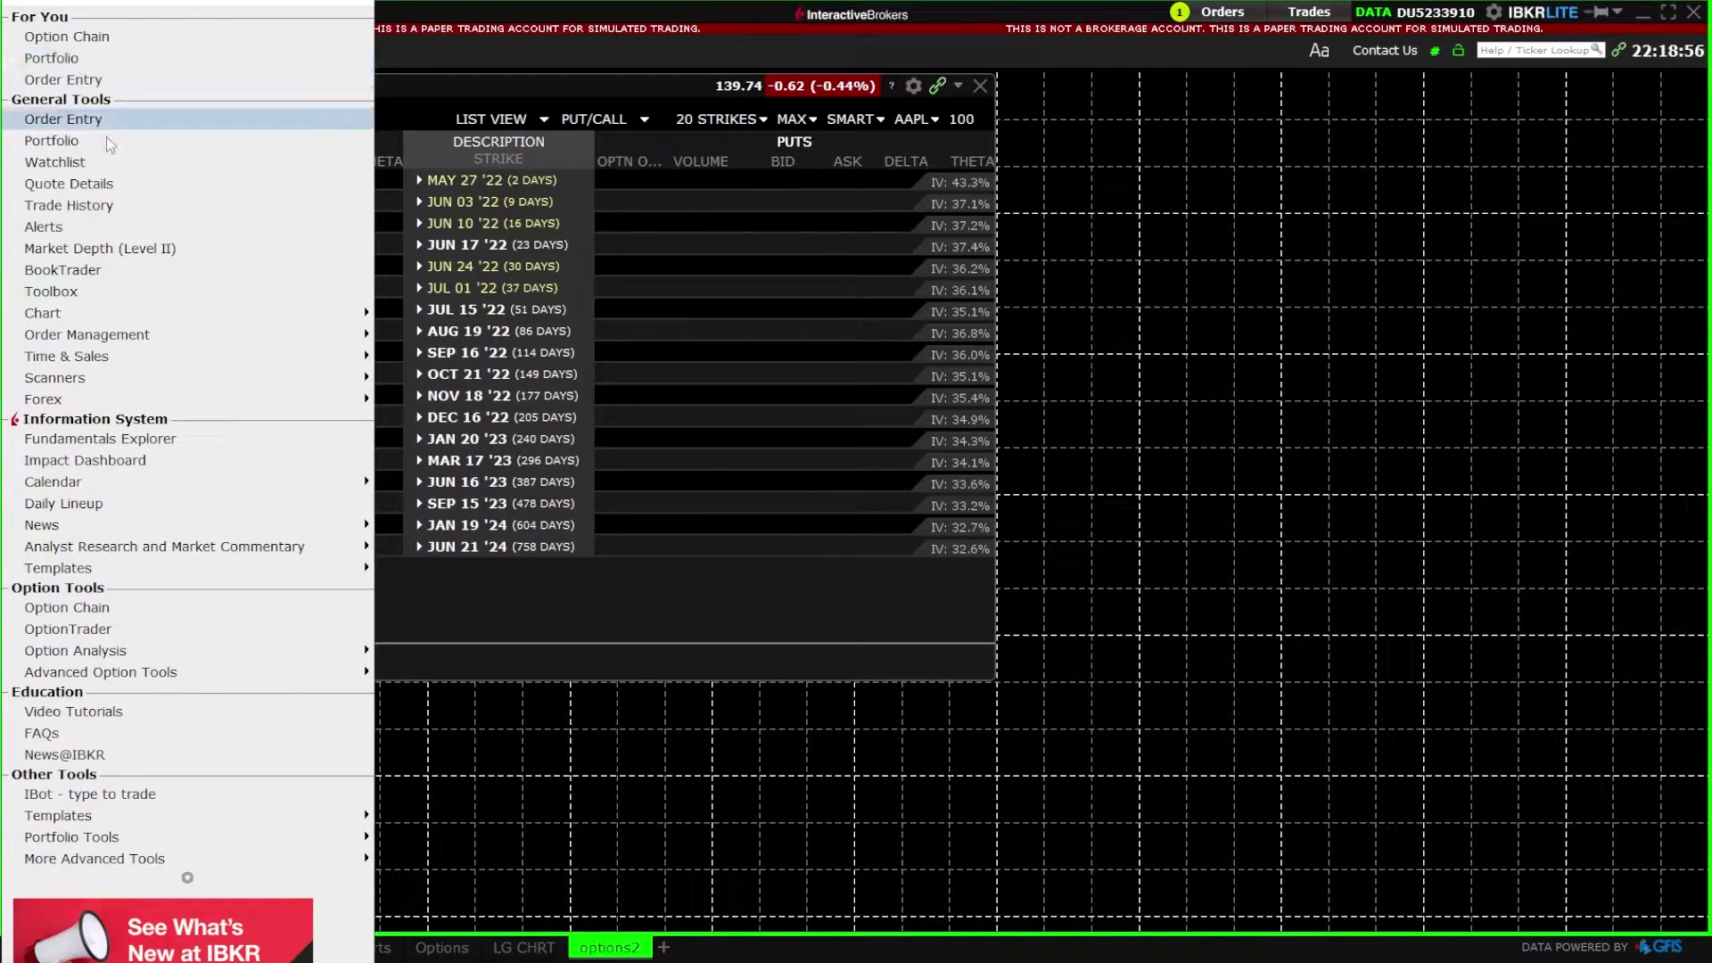
pyautogui.moveTo(116, 336)
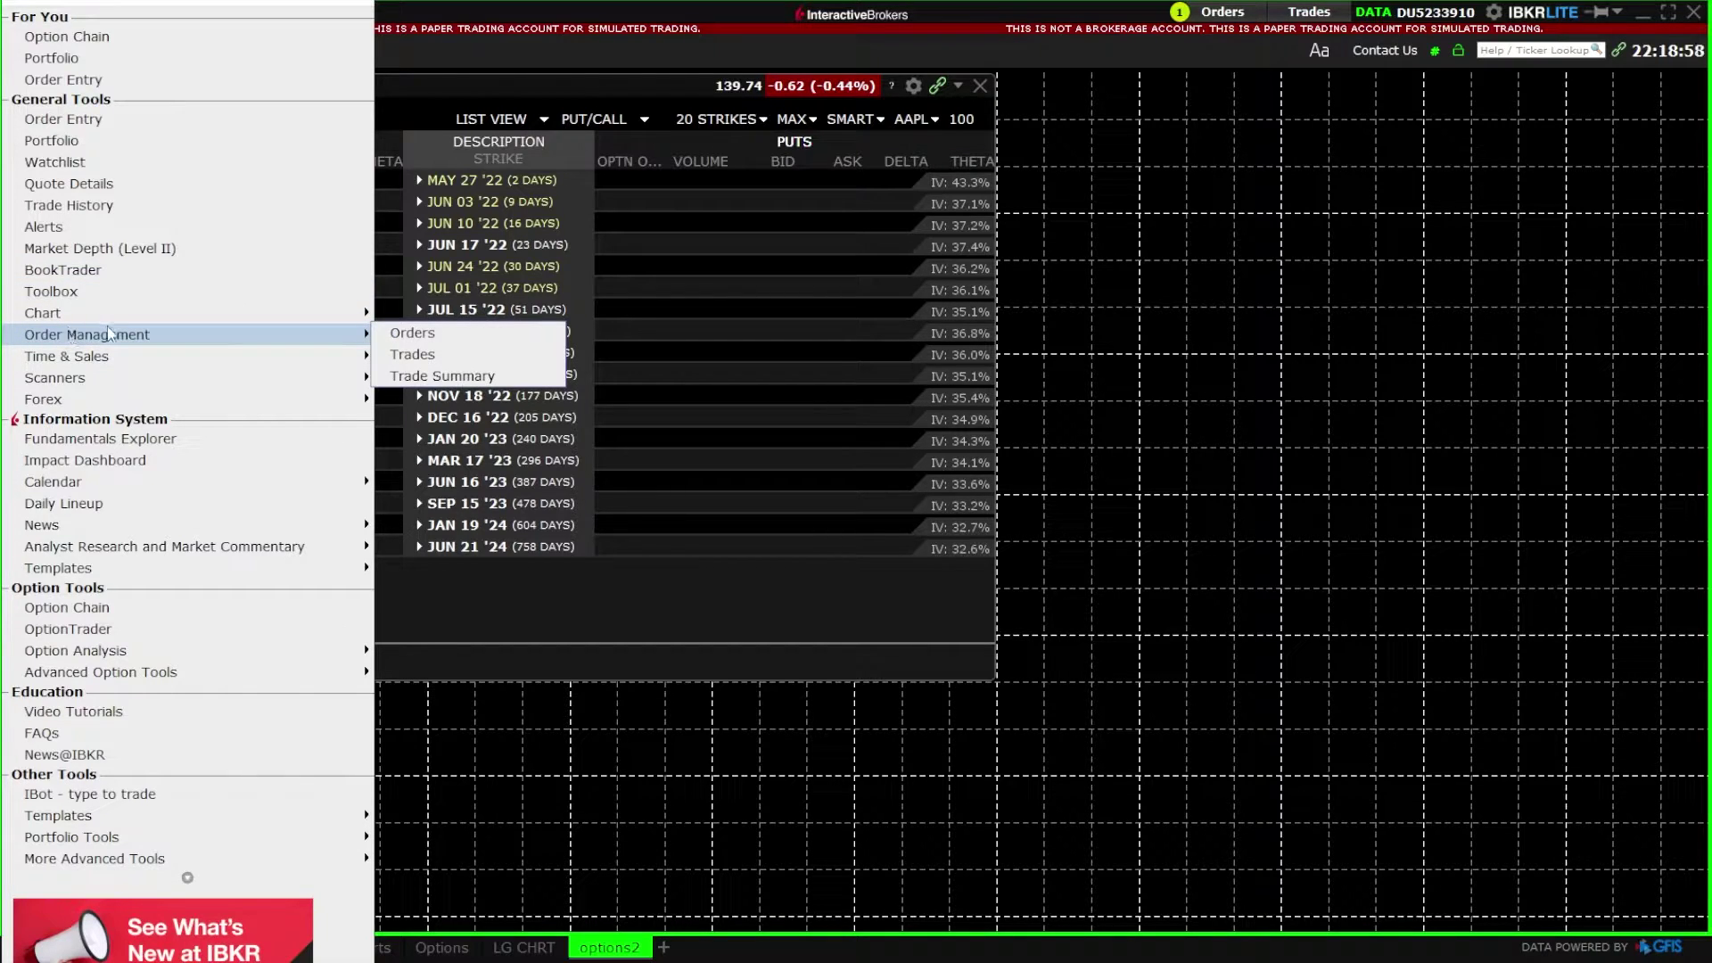
pyautogui.click(437, 332)
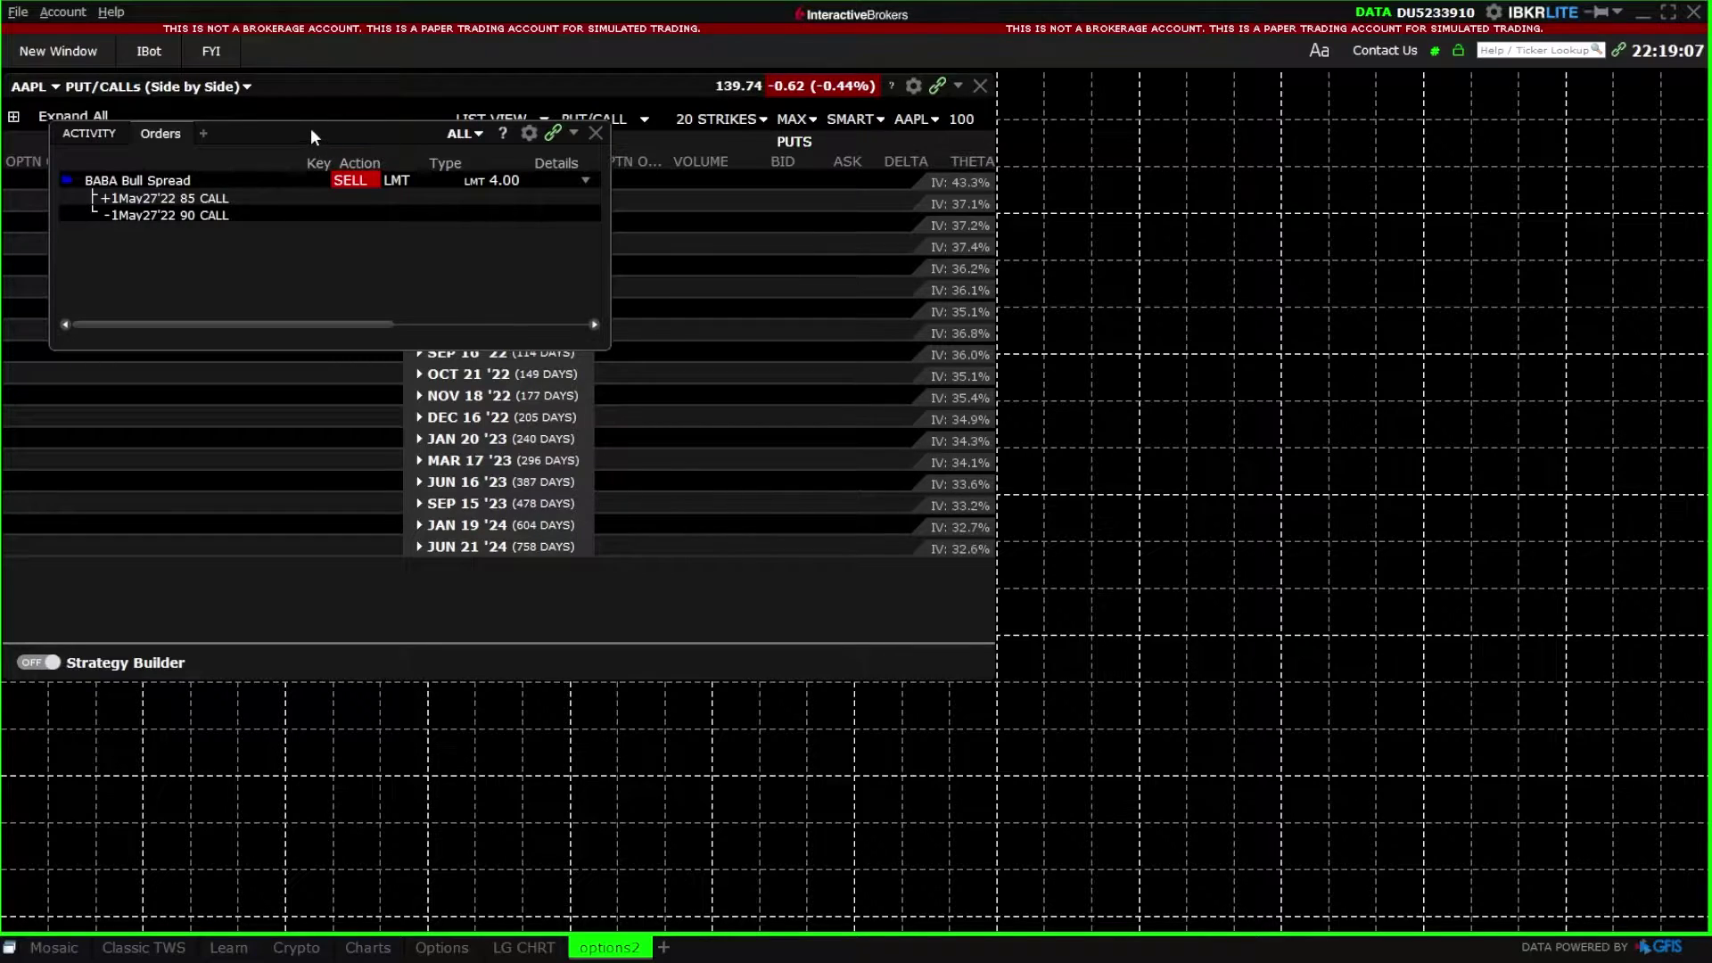
pyautogui.moveTo(311, 127); pyautogui.dragTo(246, 696)
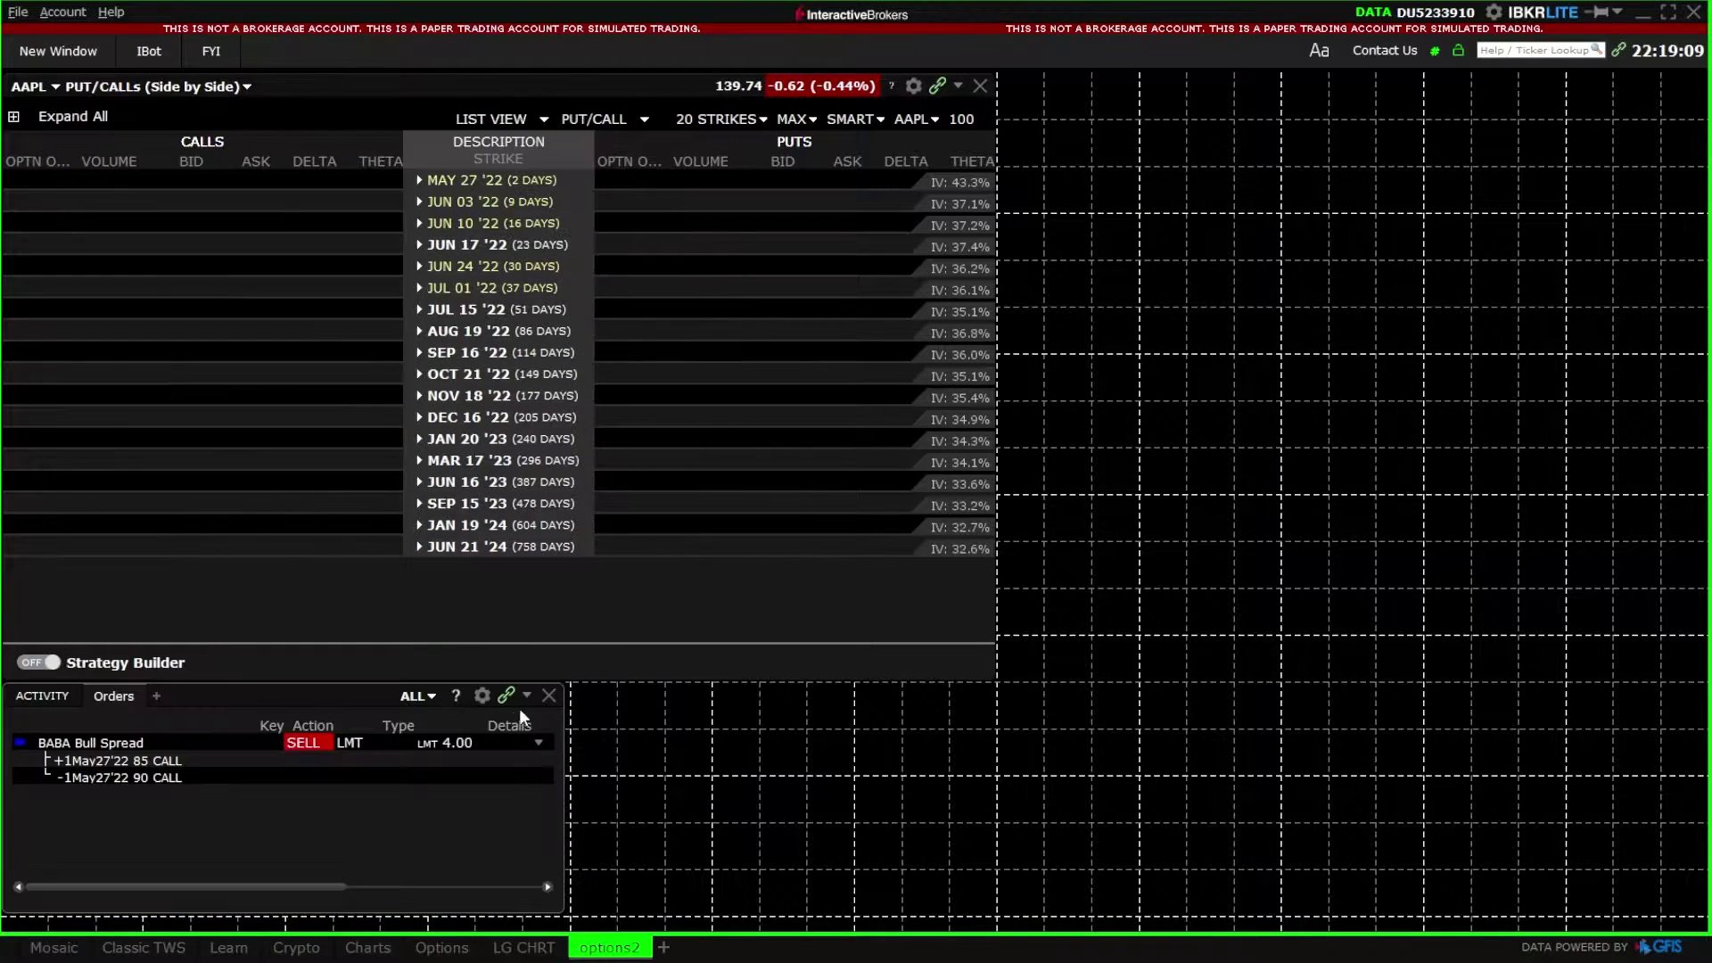
pyautogui.moveTo(560, 733); pyautogui.dragTo(1011, 719)
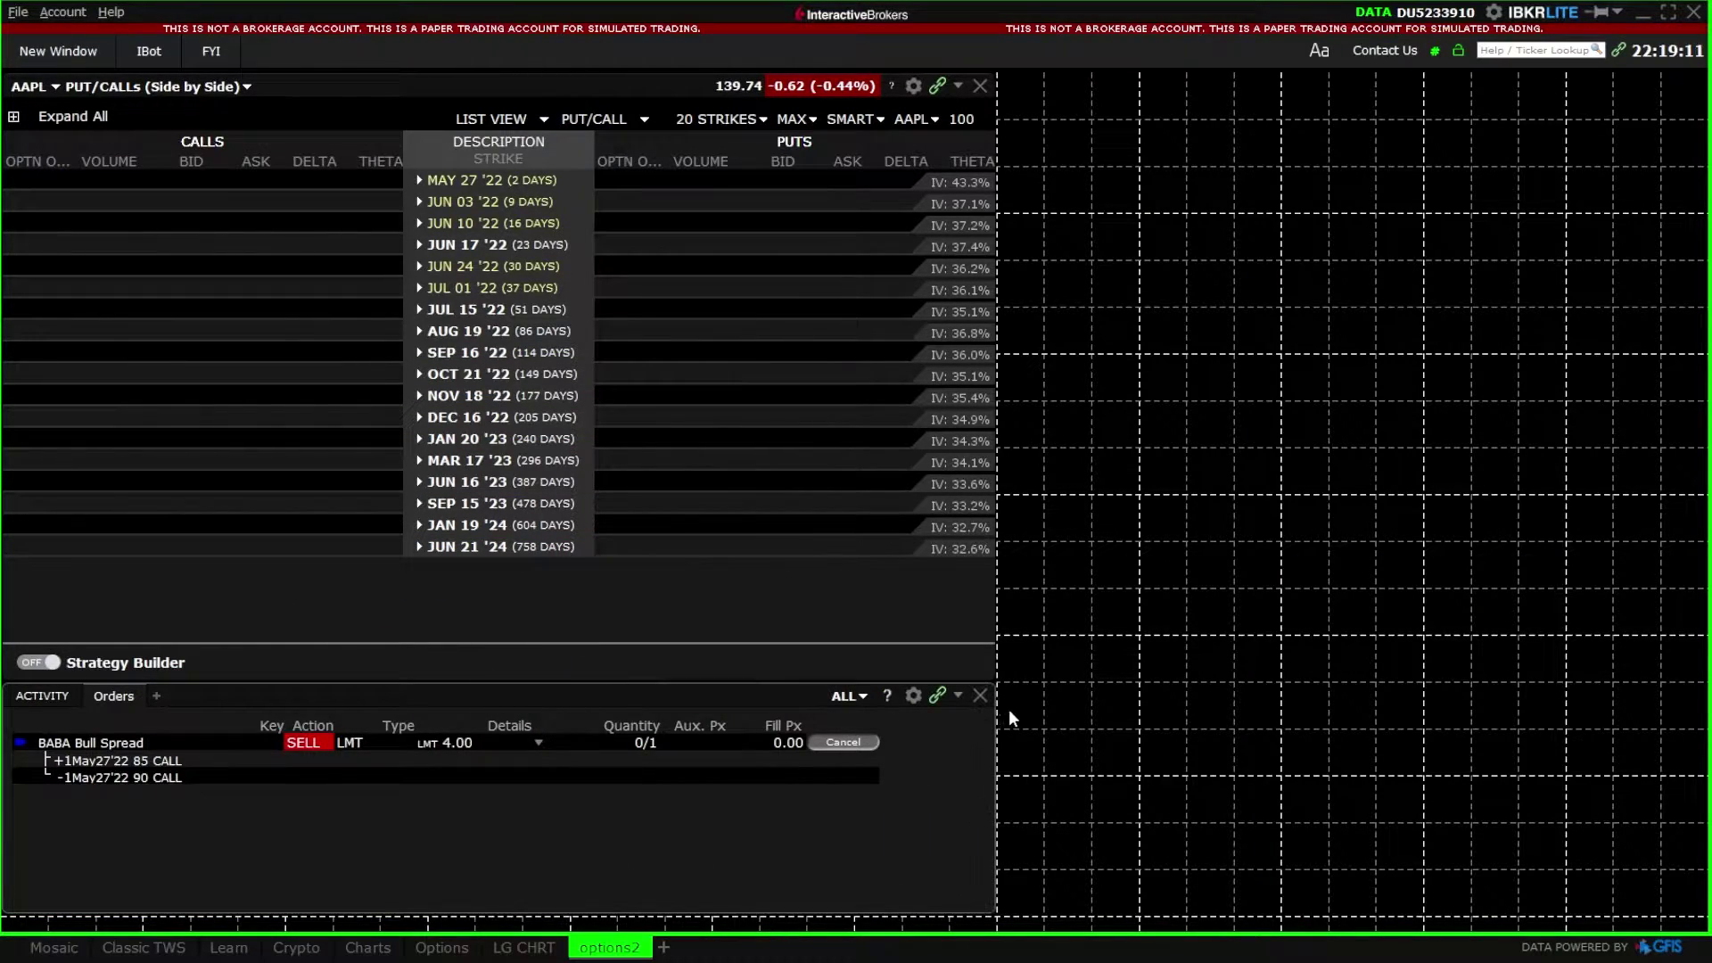
pyautogui.moveTo(704, 908); pyautogui.dragTo(705, 921)
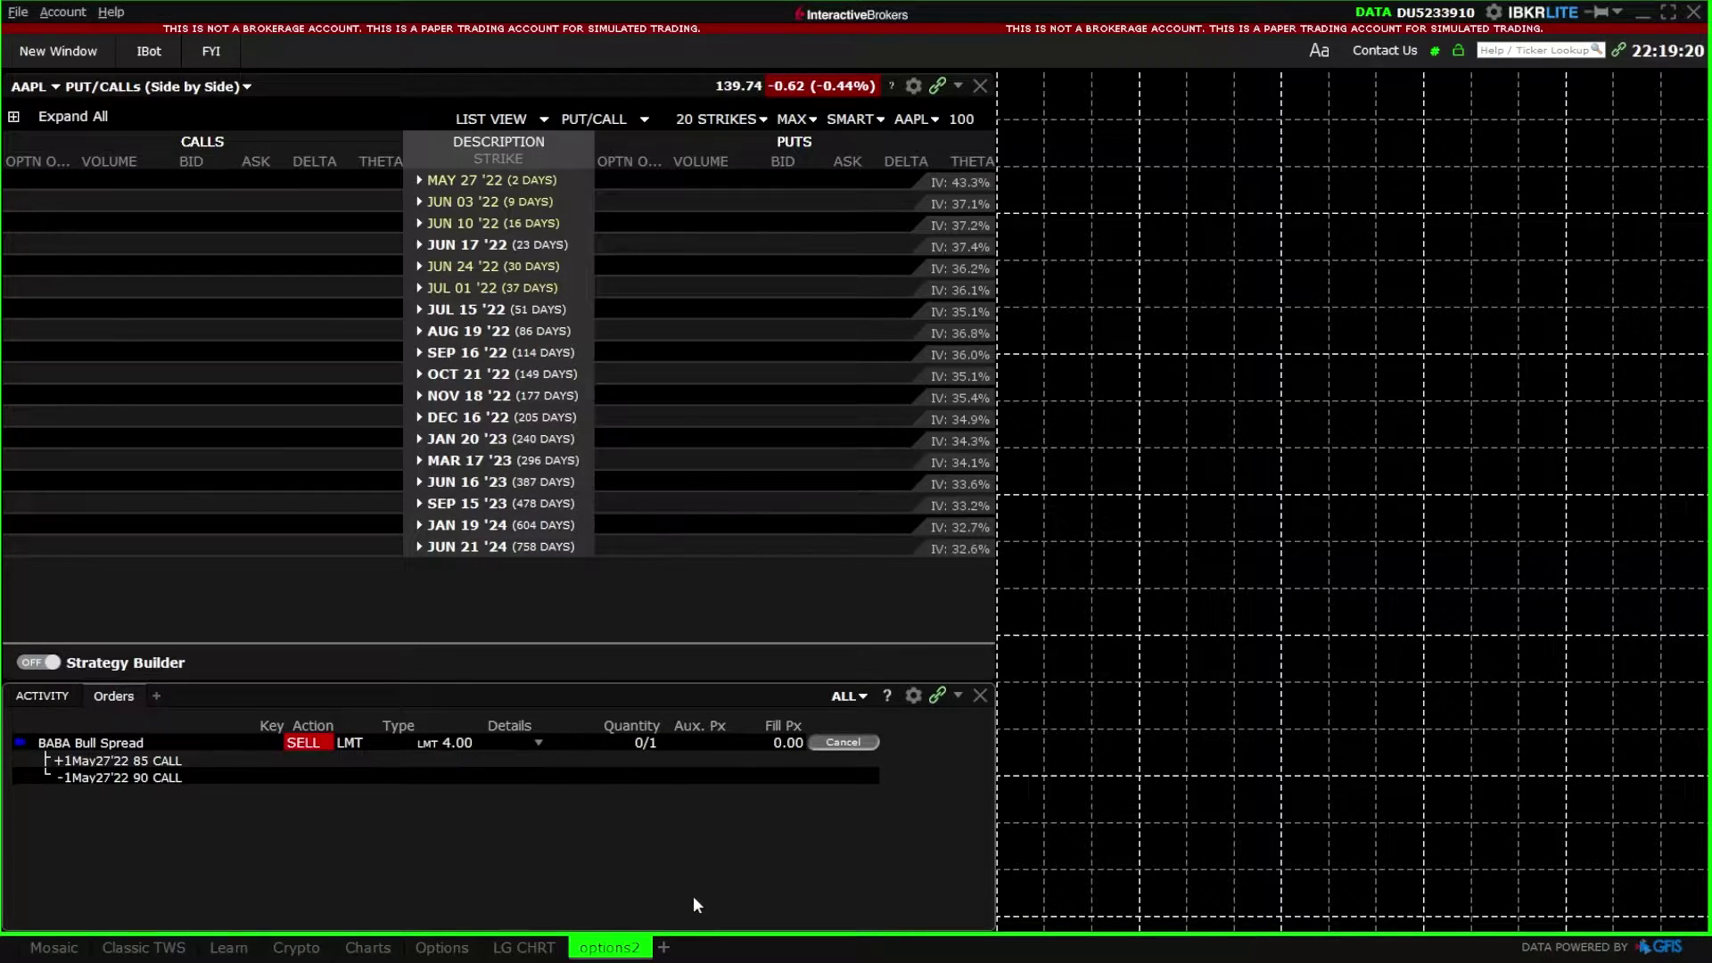
# Step: Add a standard Chart beside the option chain and extend it downward to about the option chain's height
pyautogui.click(64, 54)
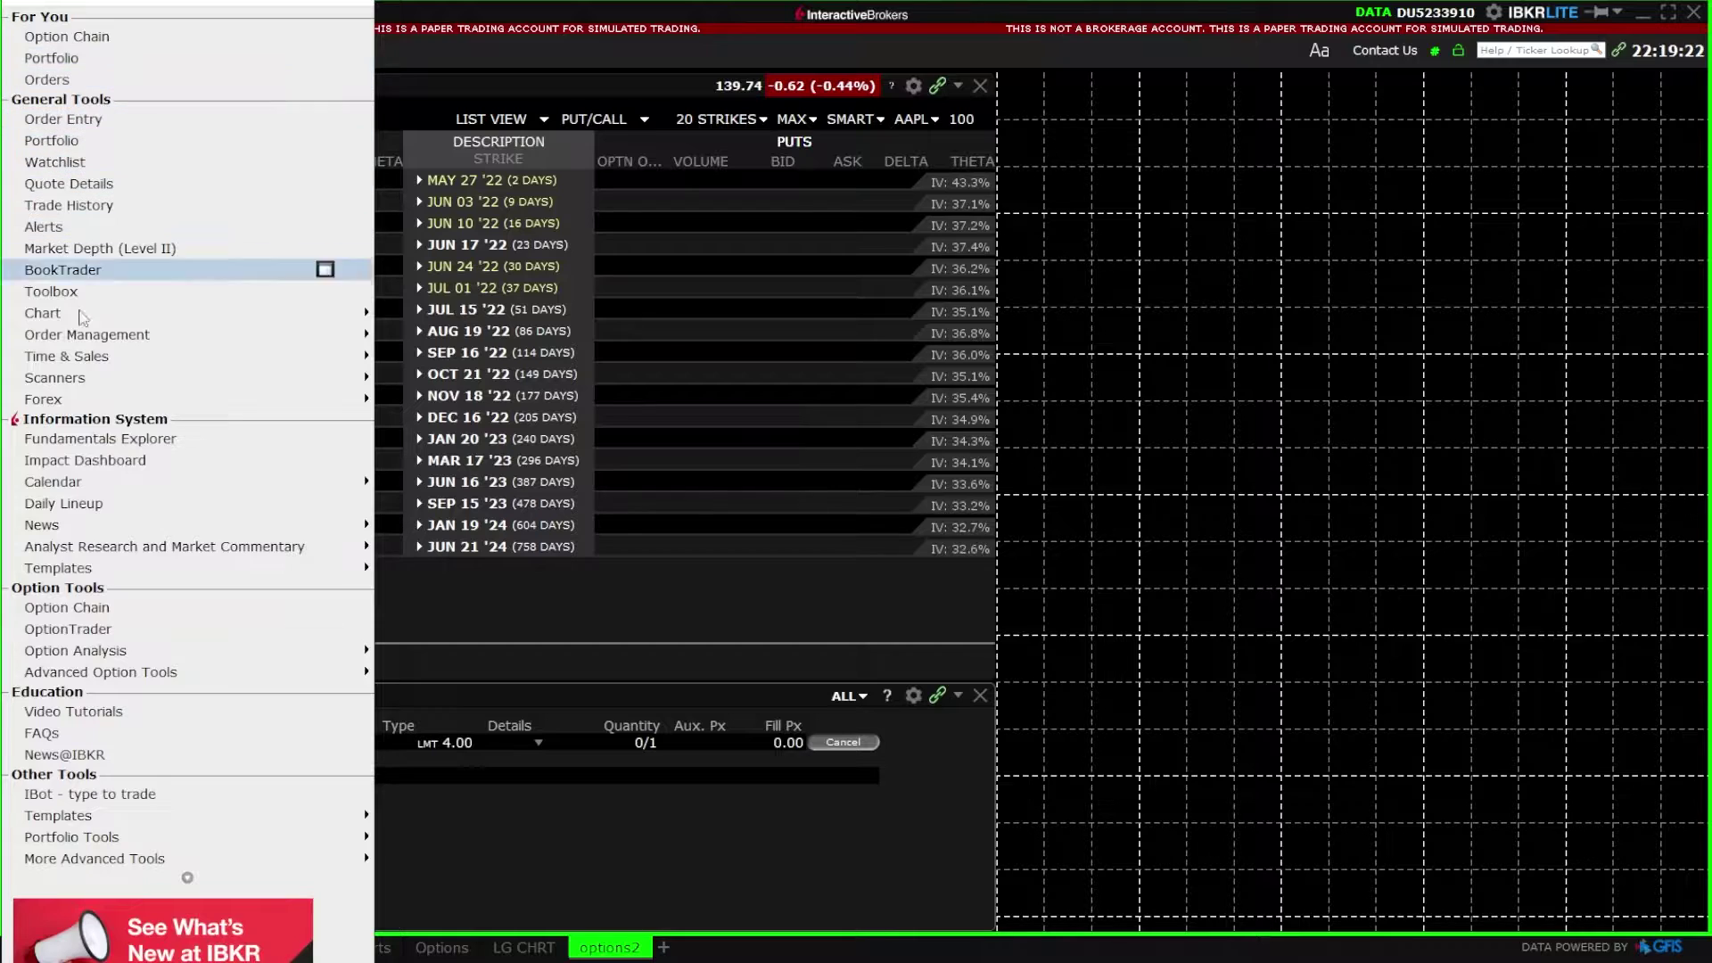
pyautogui.moveTo(70, 319)
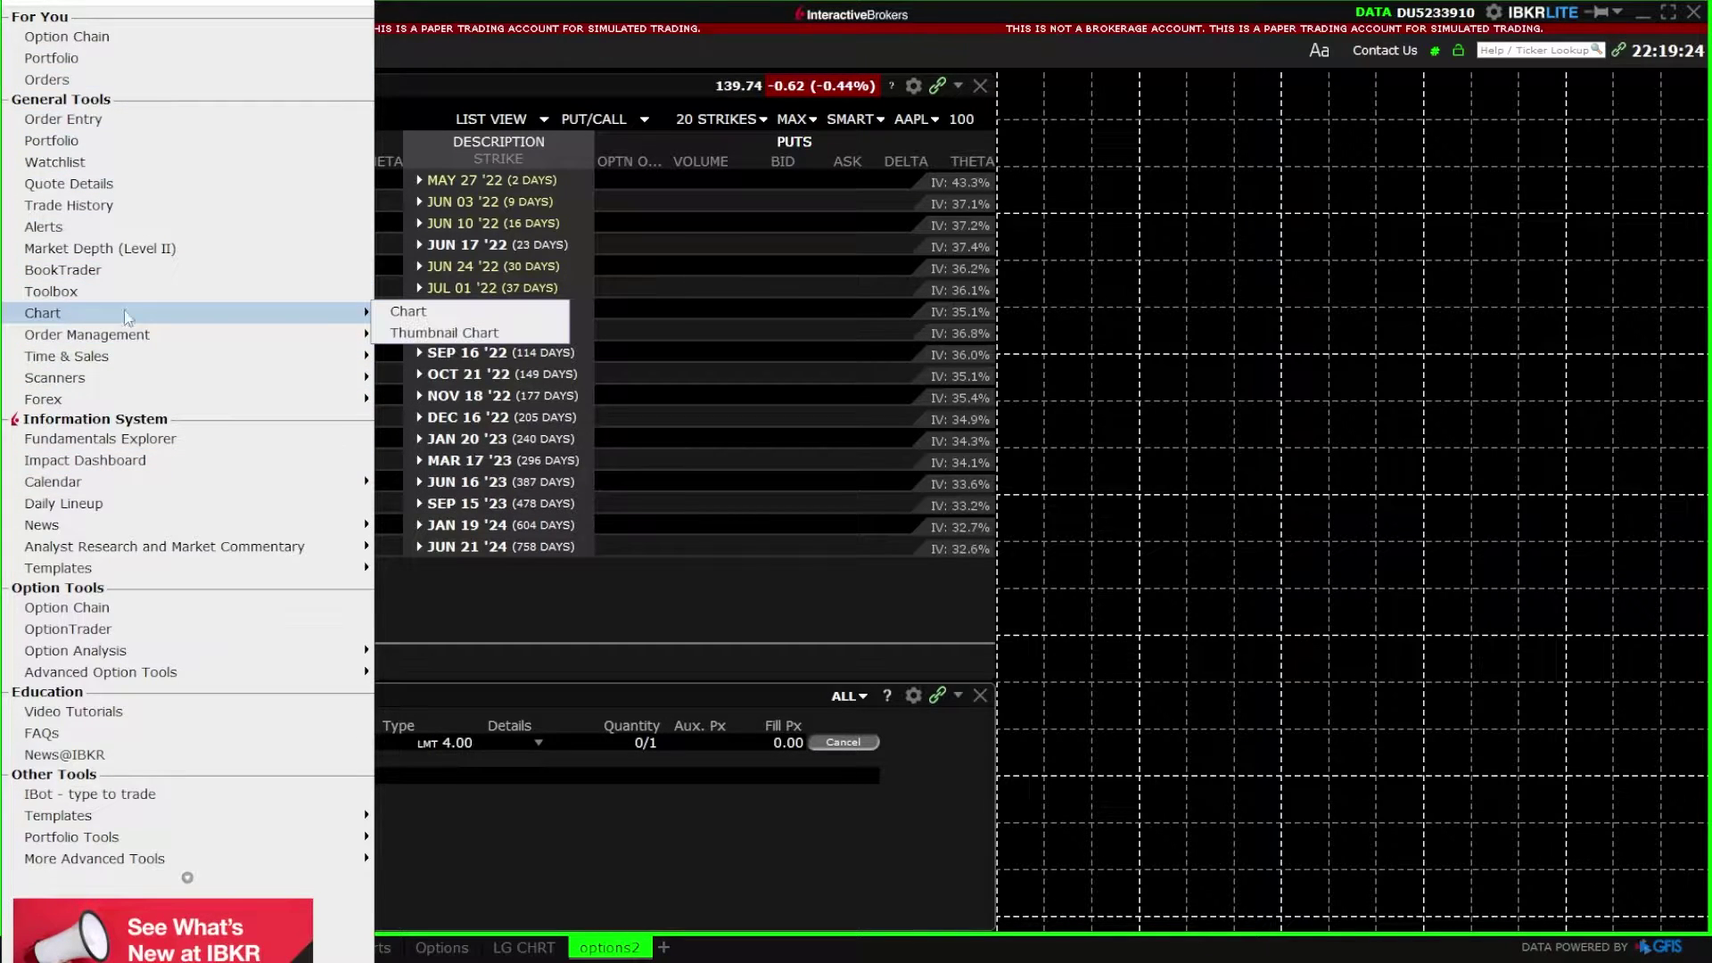
pyautogui.click(400, 315)
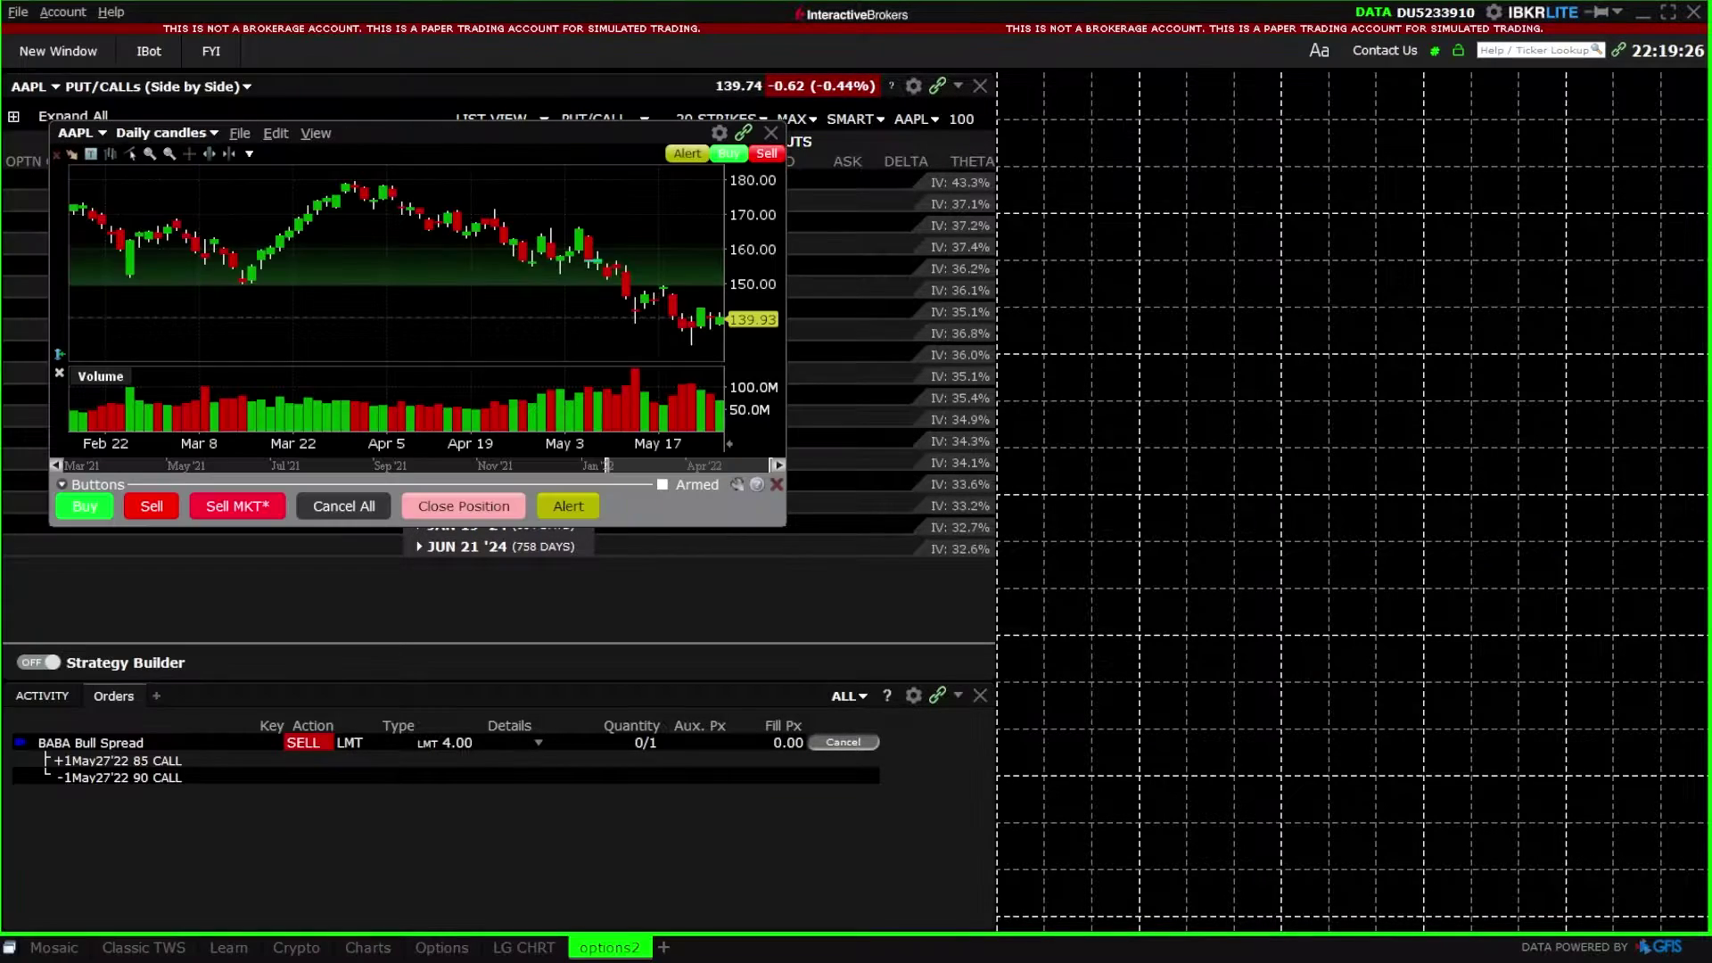
pyautogui.moveTo(382, 137); pyautogui.dragTo(1302, 94)
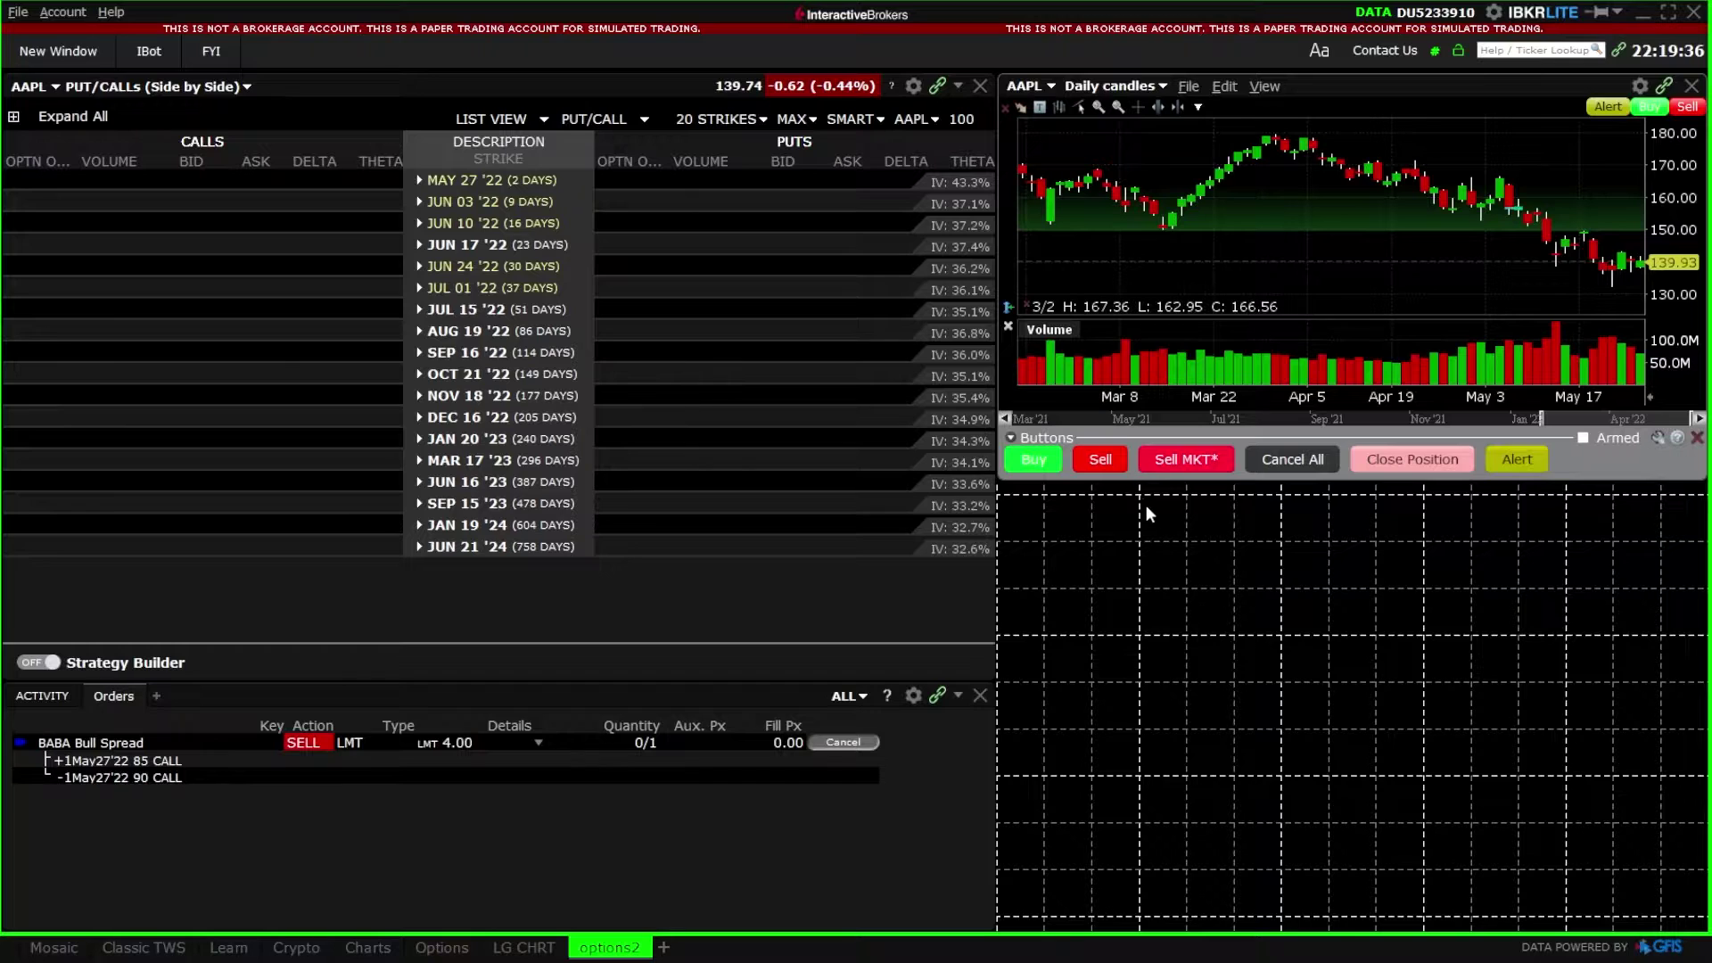
pyautogui.moveTo(1141, 489); pyautogui.dragTo(1094, 665)
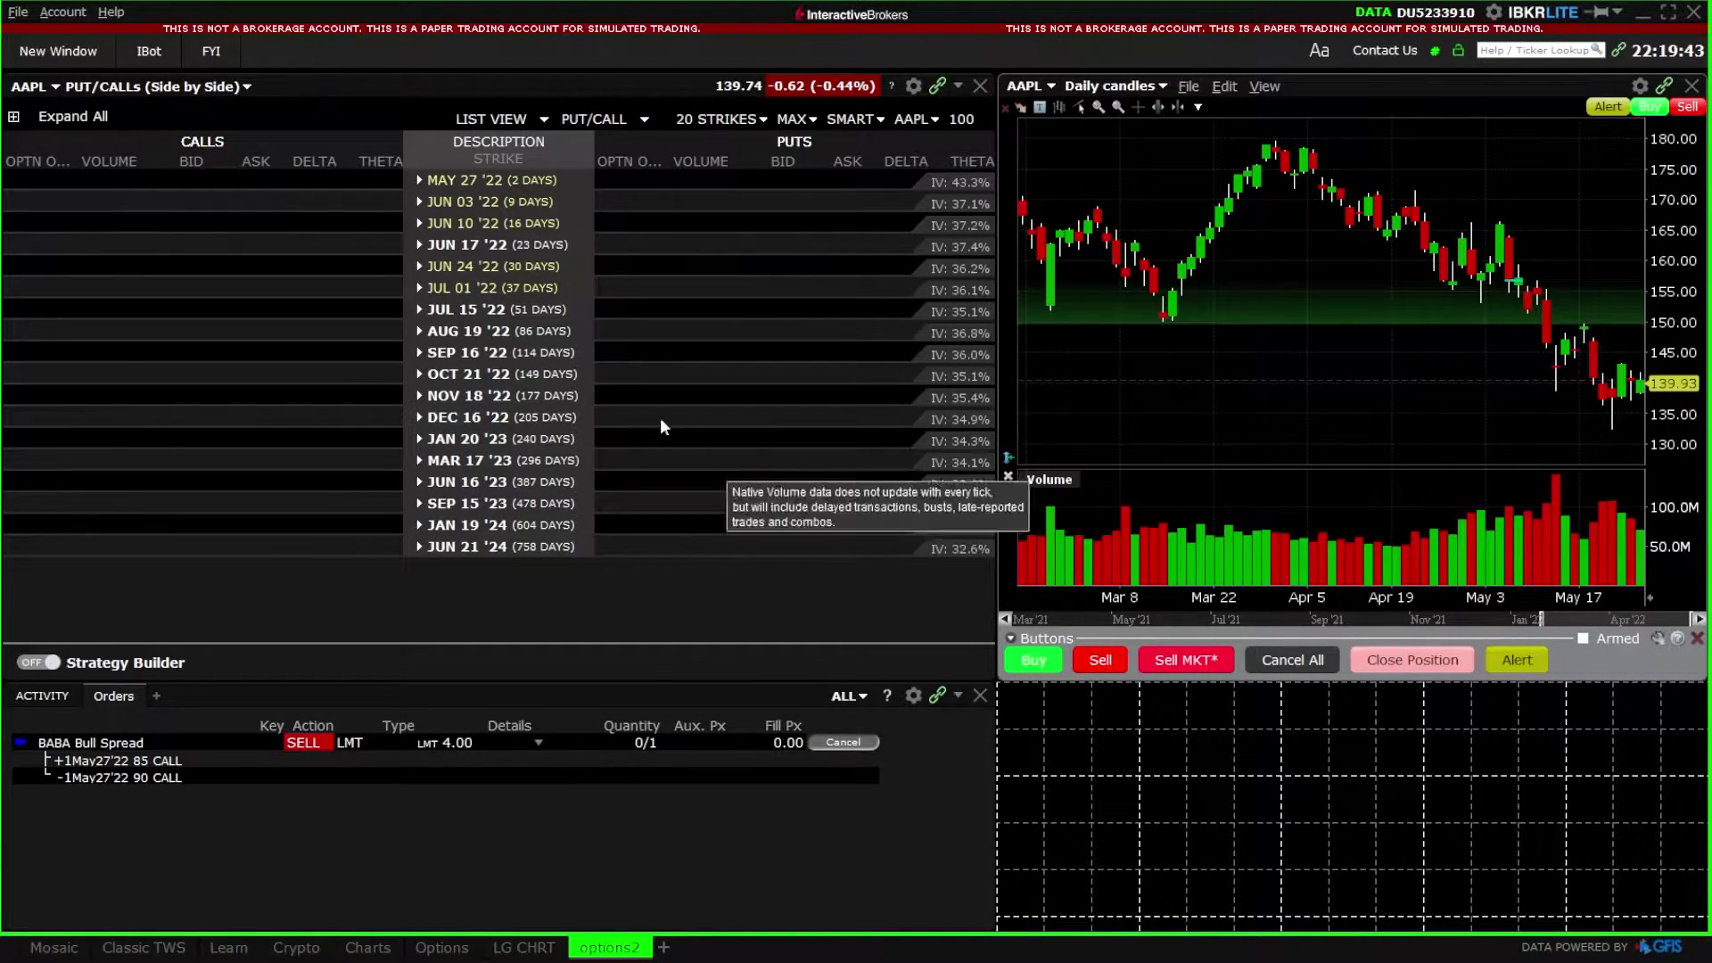
# Step: Add the Portfolio tool in the empty space below the chart, close the gap between them, and lock the layout
pyautogui.click(64, 60)
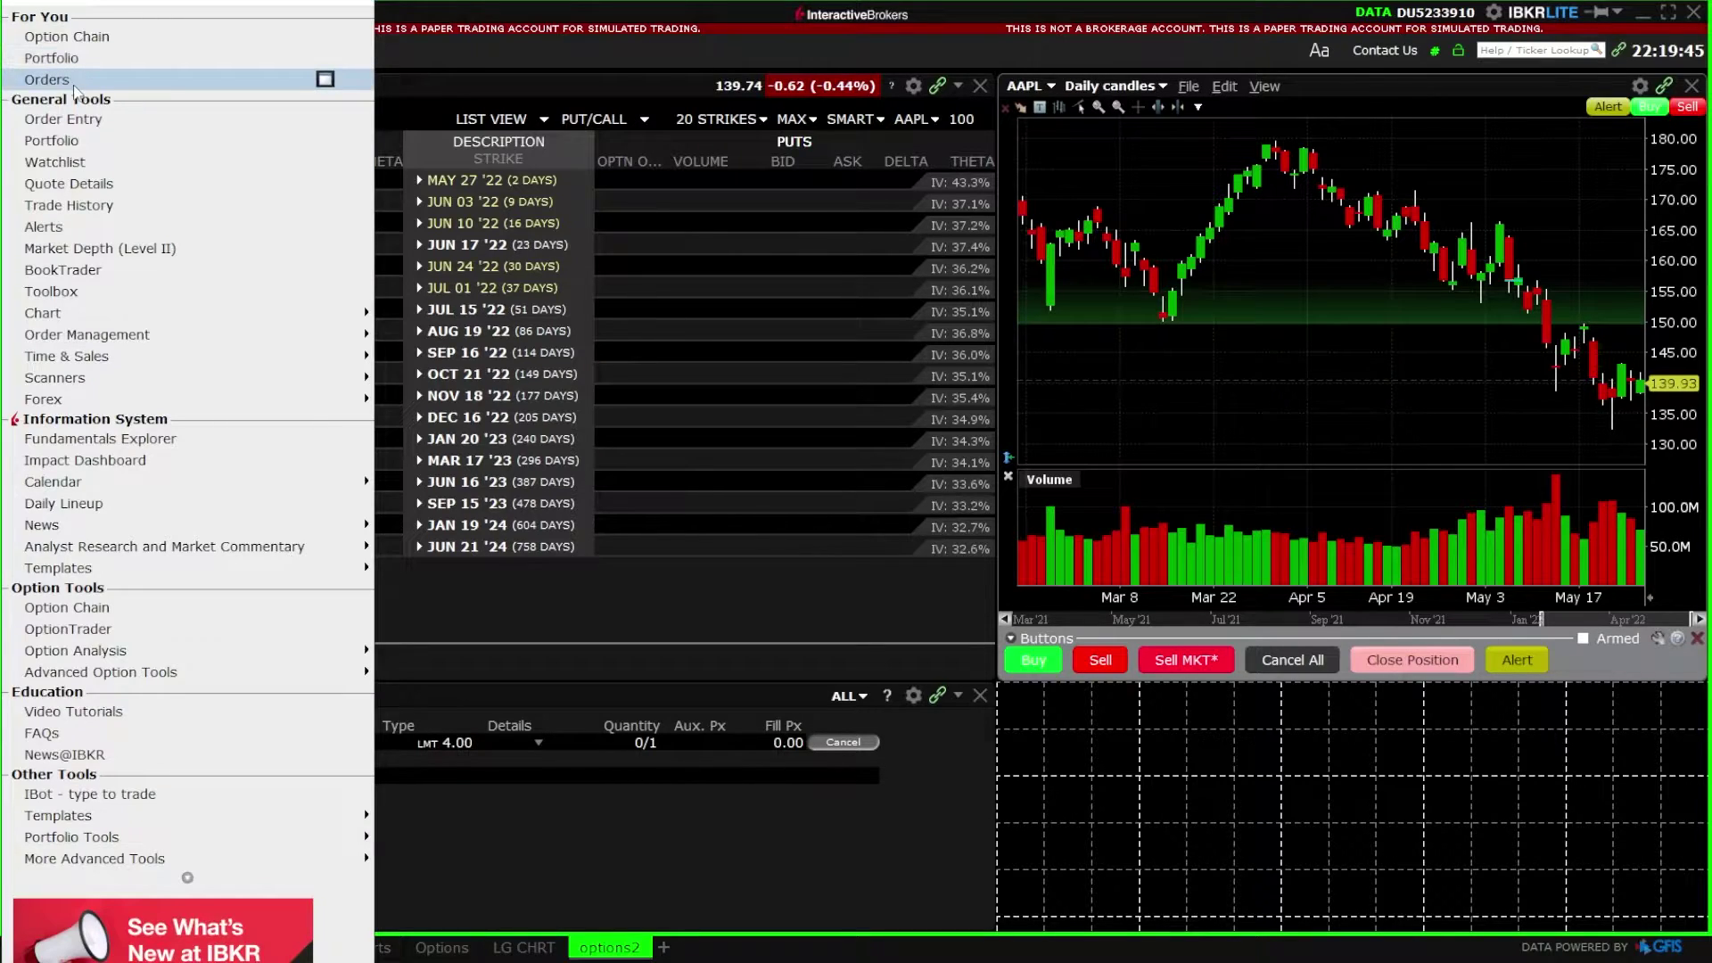
pyautogui.click(62, 133)
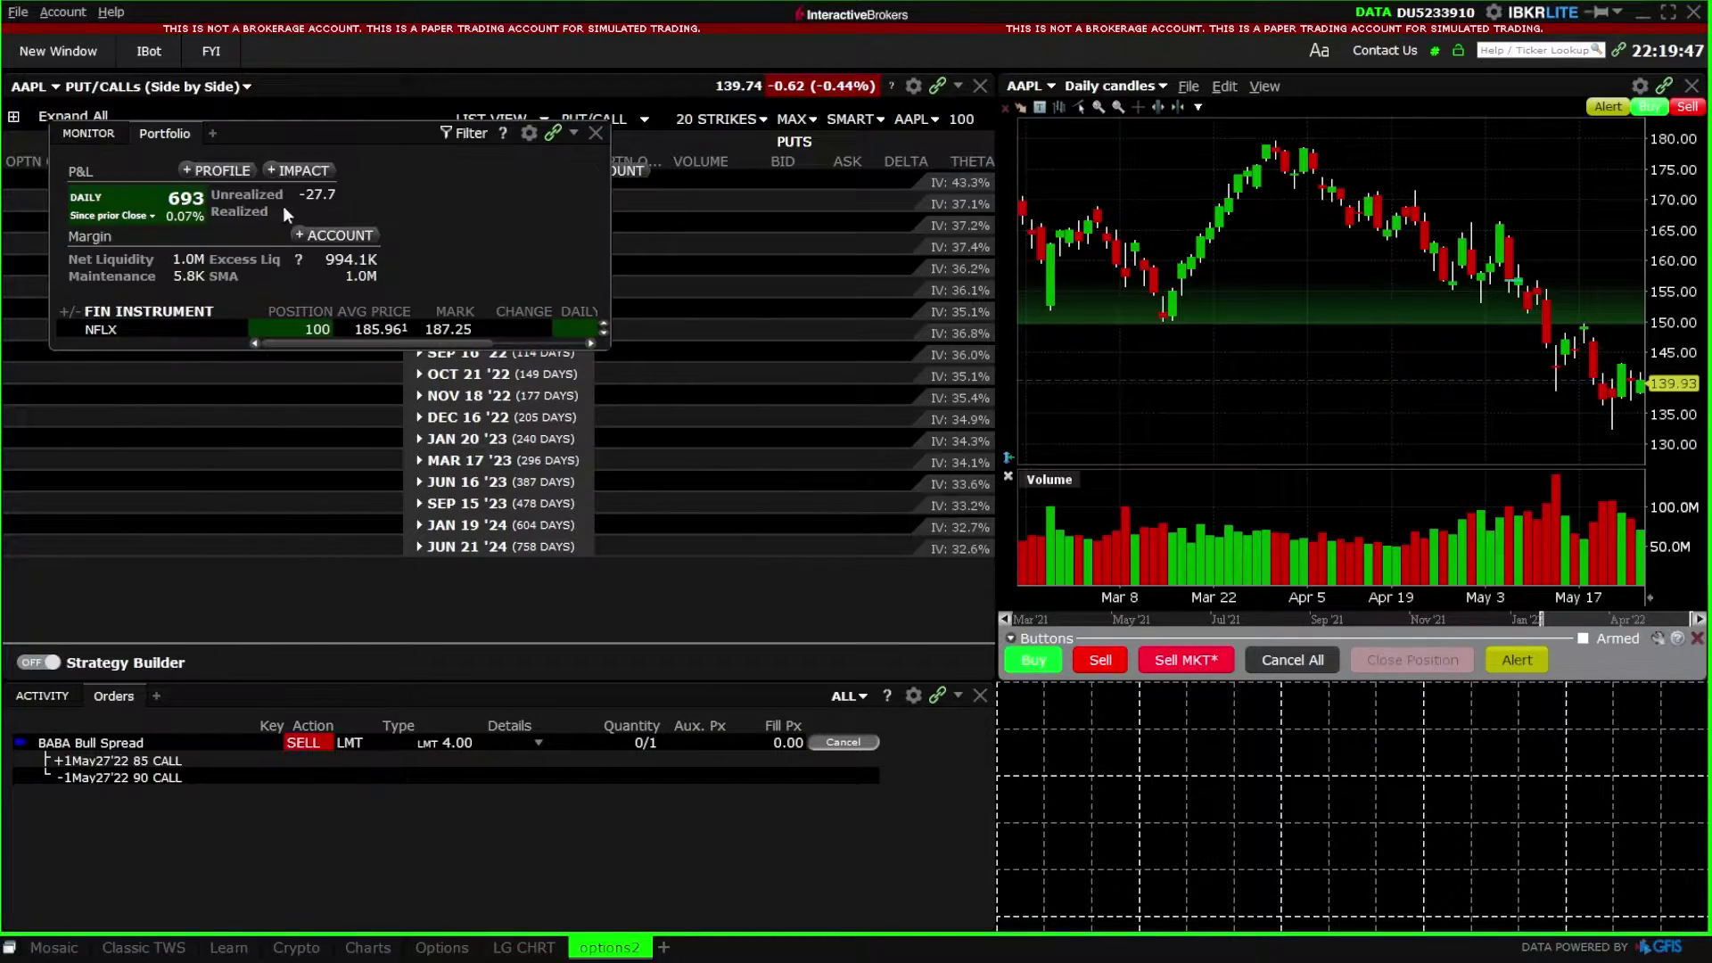
pyautogui.moveTo(1235, 679); pyautogui.dragTo(1275, 702)
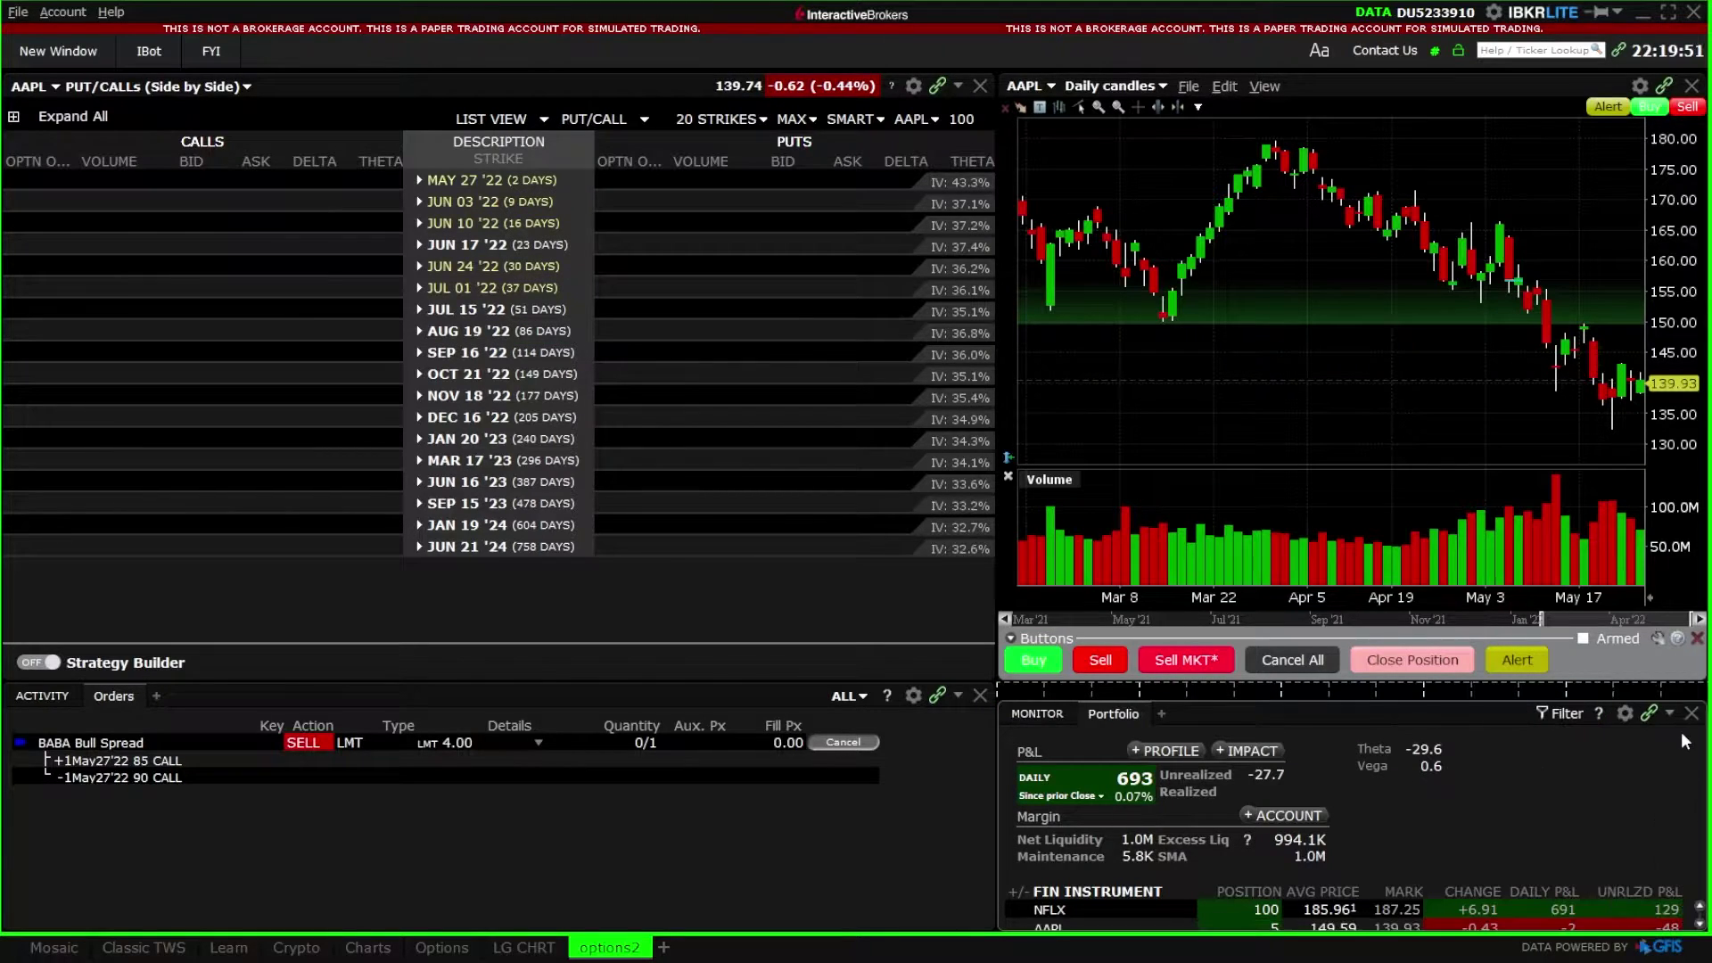
pyautogui.moveTo(1418, 703); pyautogui.dragTo(1417, 689)
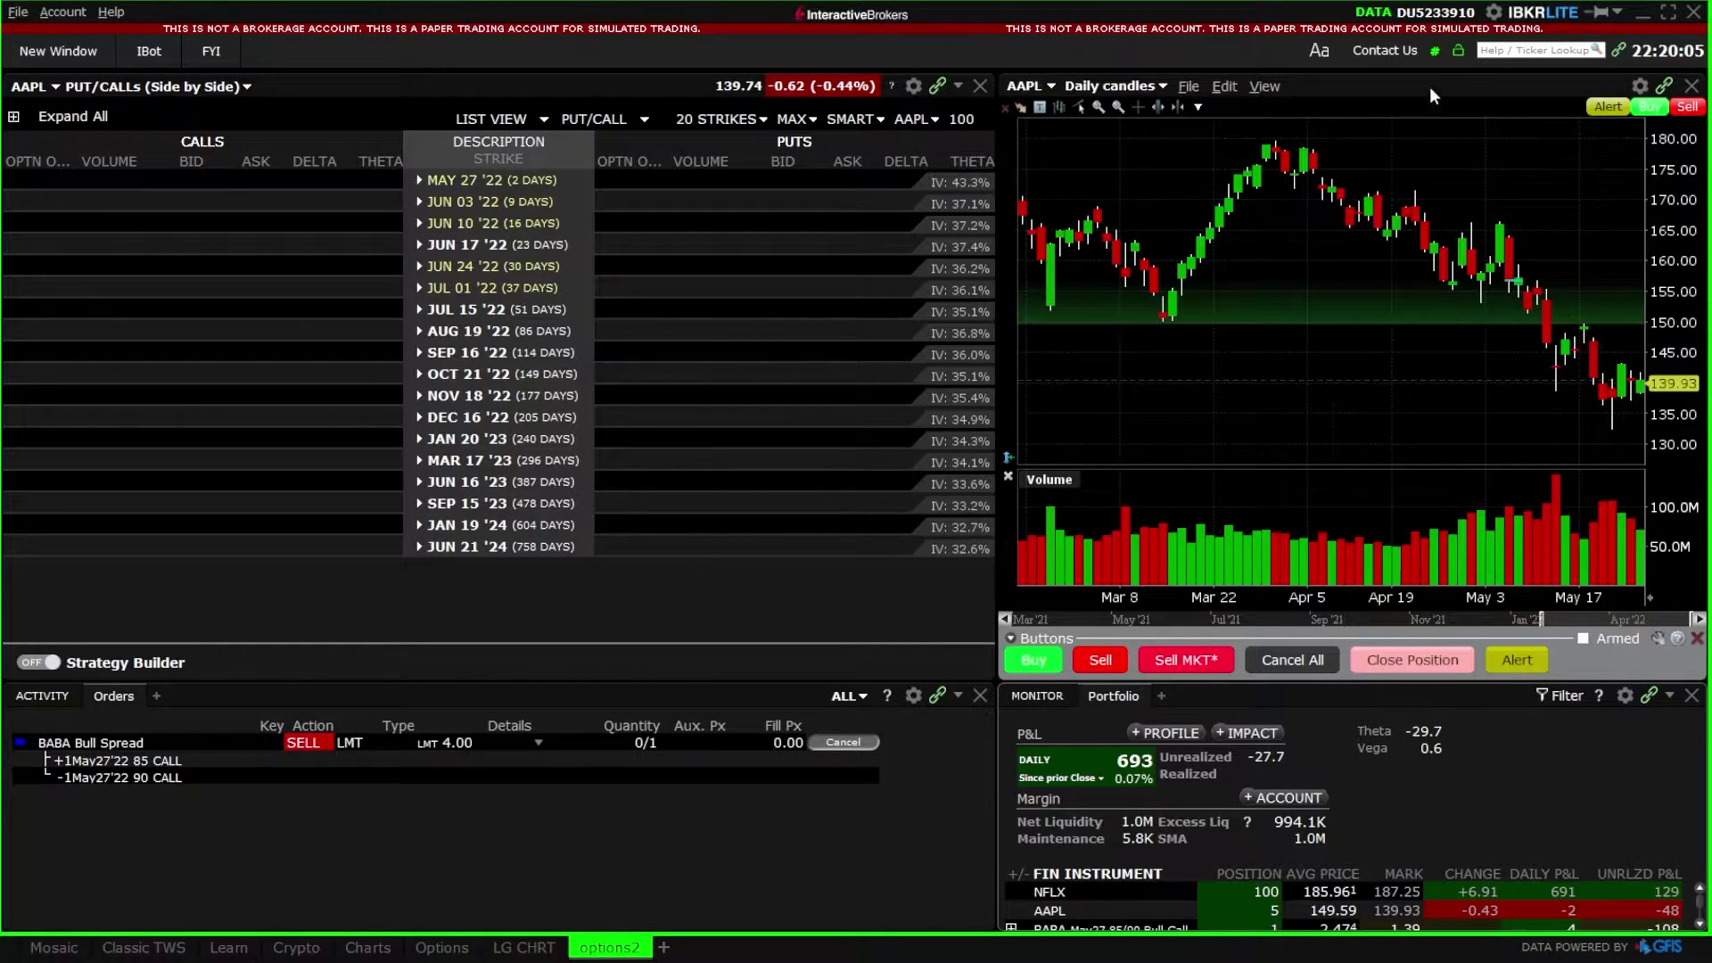
pyautogui.click(1459, 52)
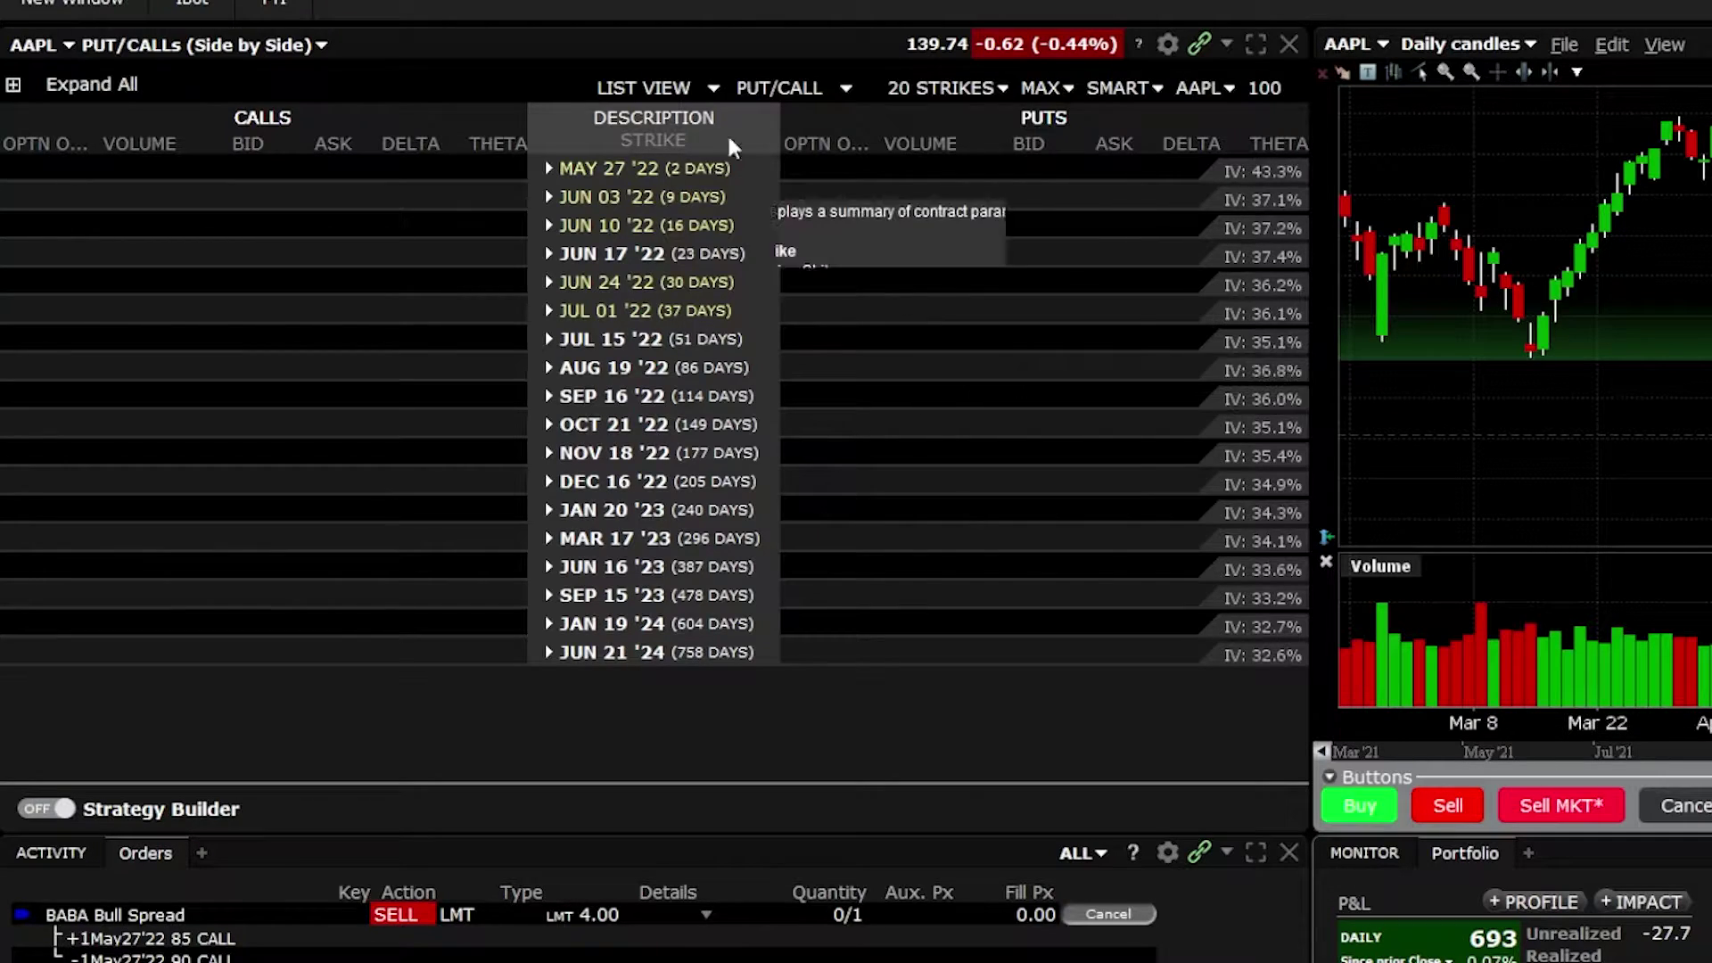
# Step: Try the option chain's tabbed view with the AUG 19 '22, SEP 16 '22 and OCT 21 '22 expirations, and return to list view
pyautogui.click(659, 89)
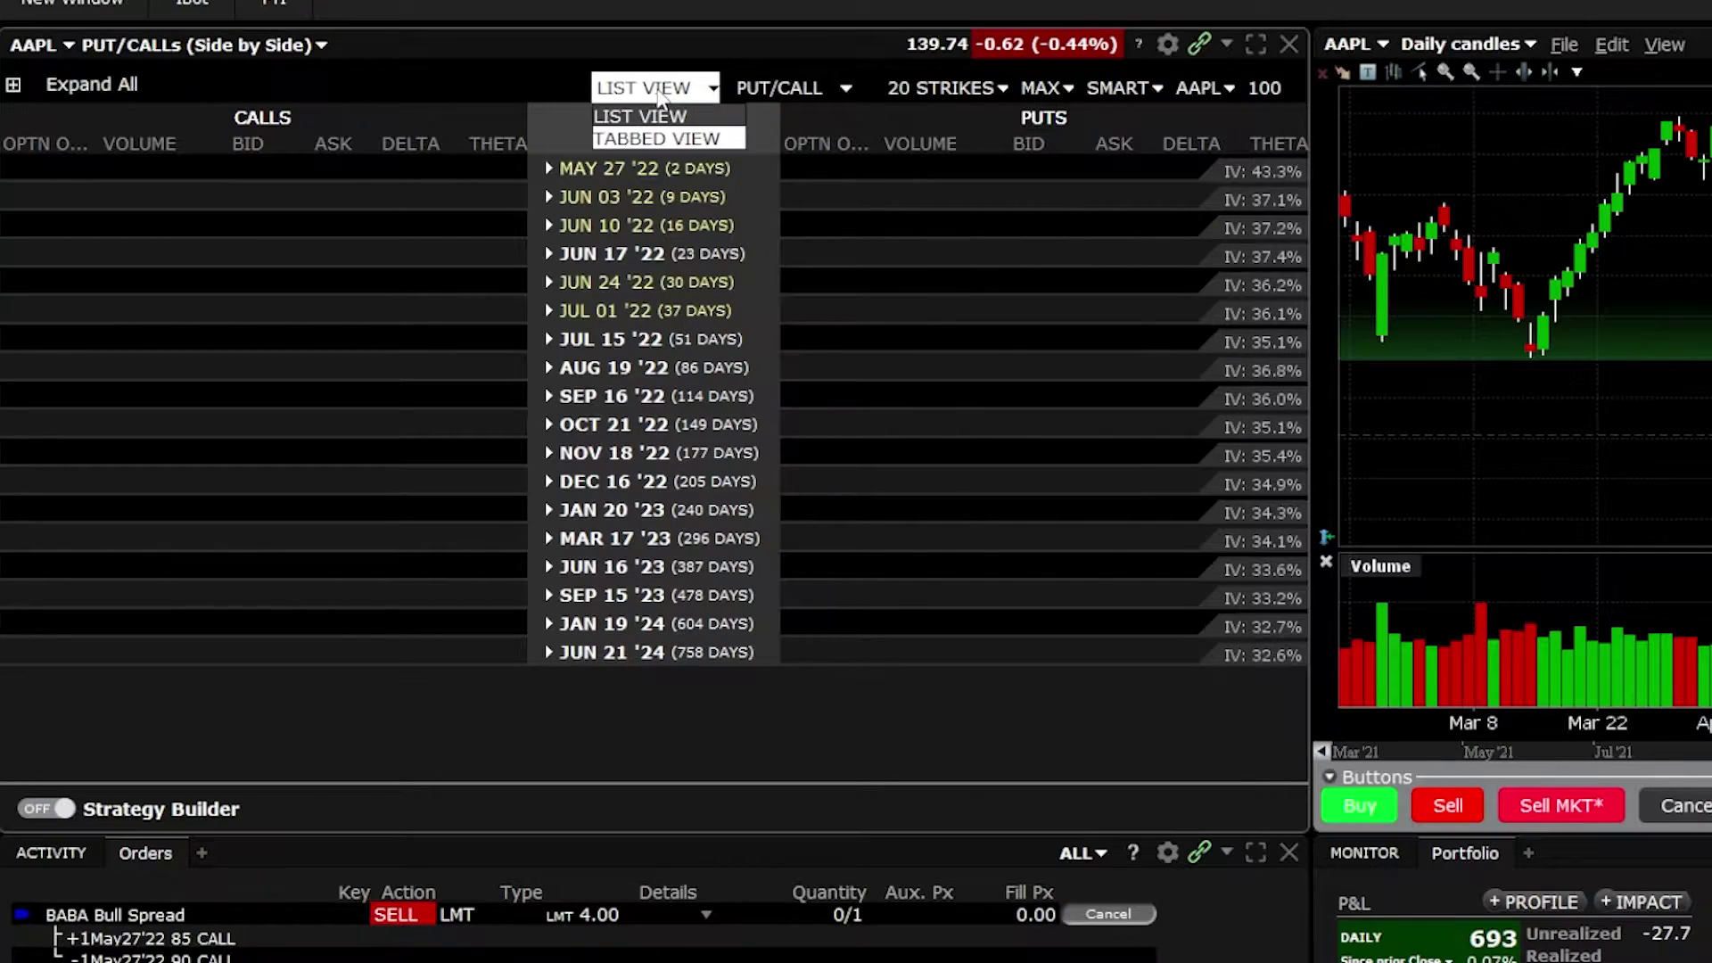
pyautogui.click(655, 138)
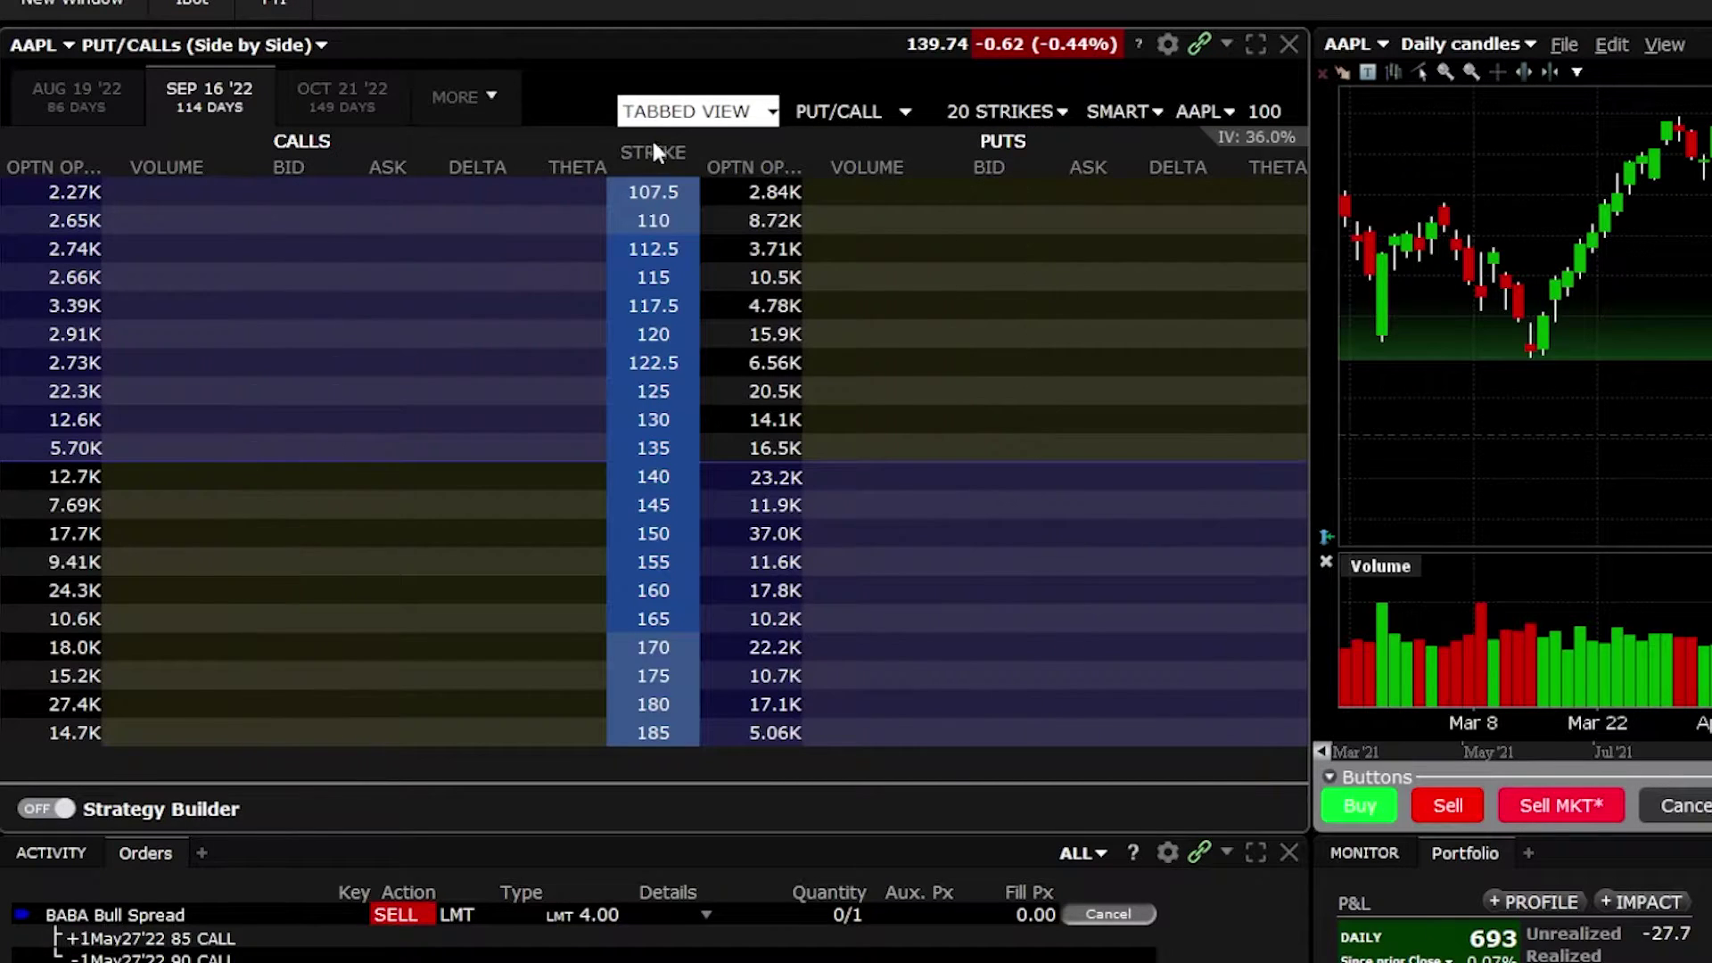
pyautogui.click(86, 93)
pyautogui.click(188, 102)
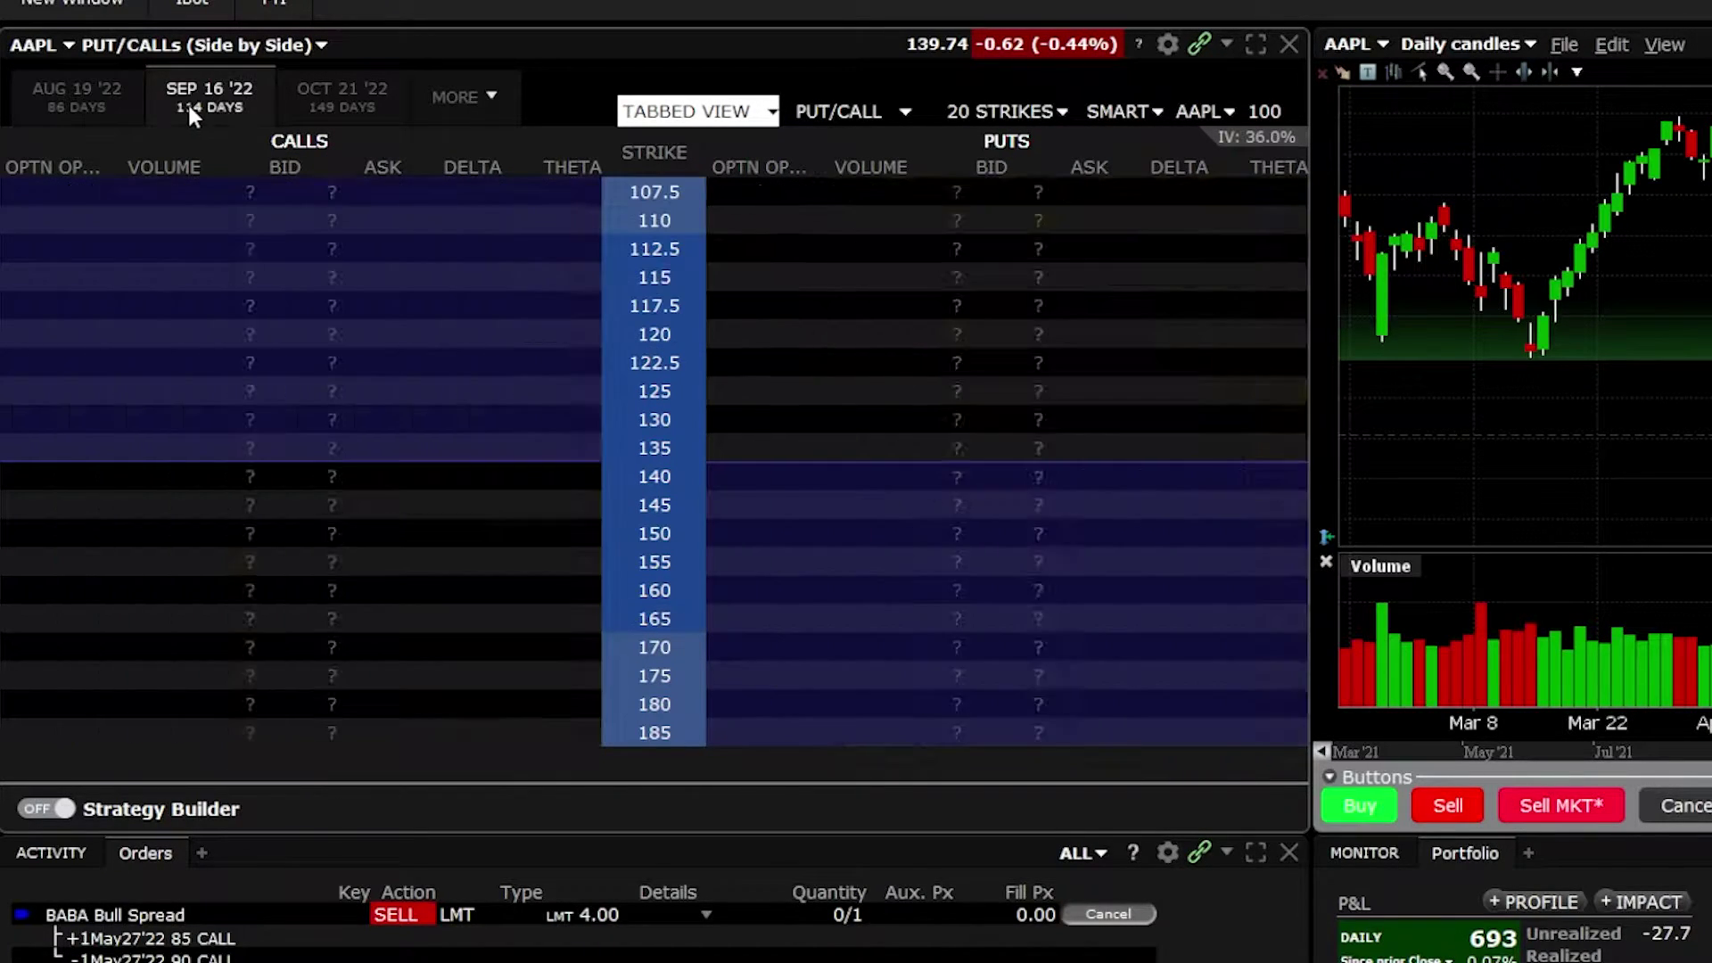
pyautogui.click(319, 90)
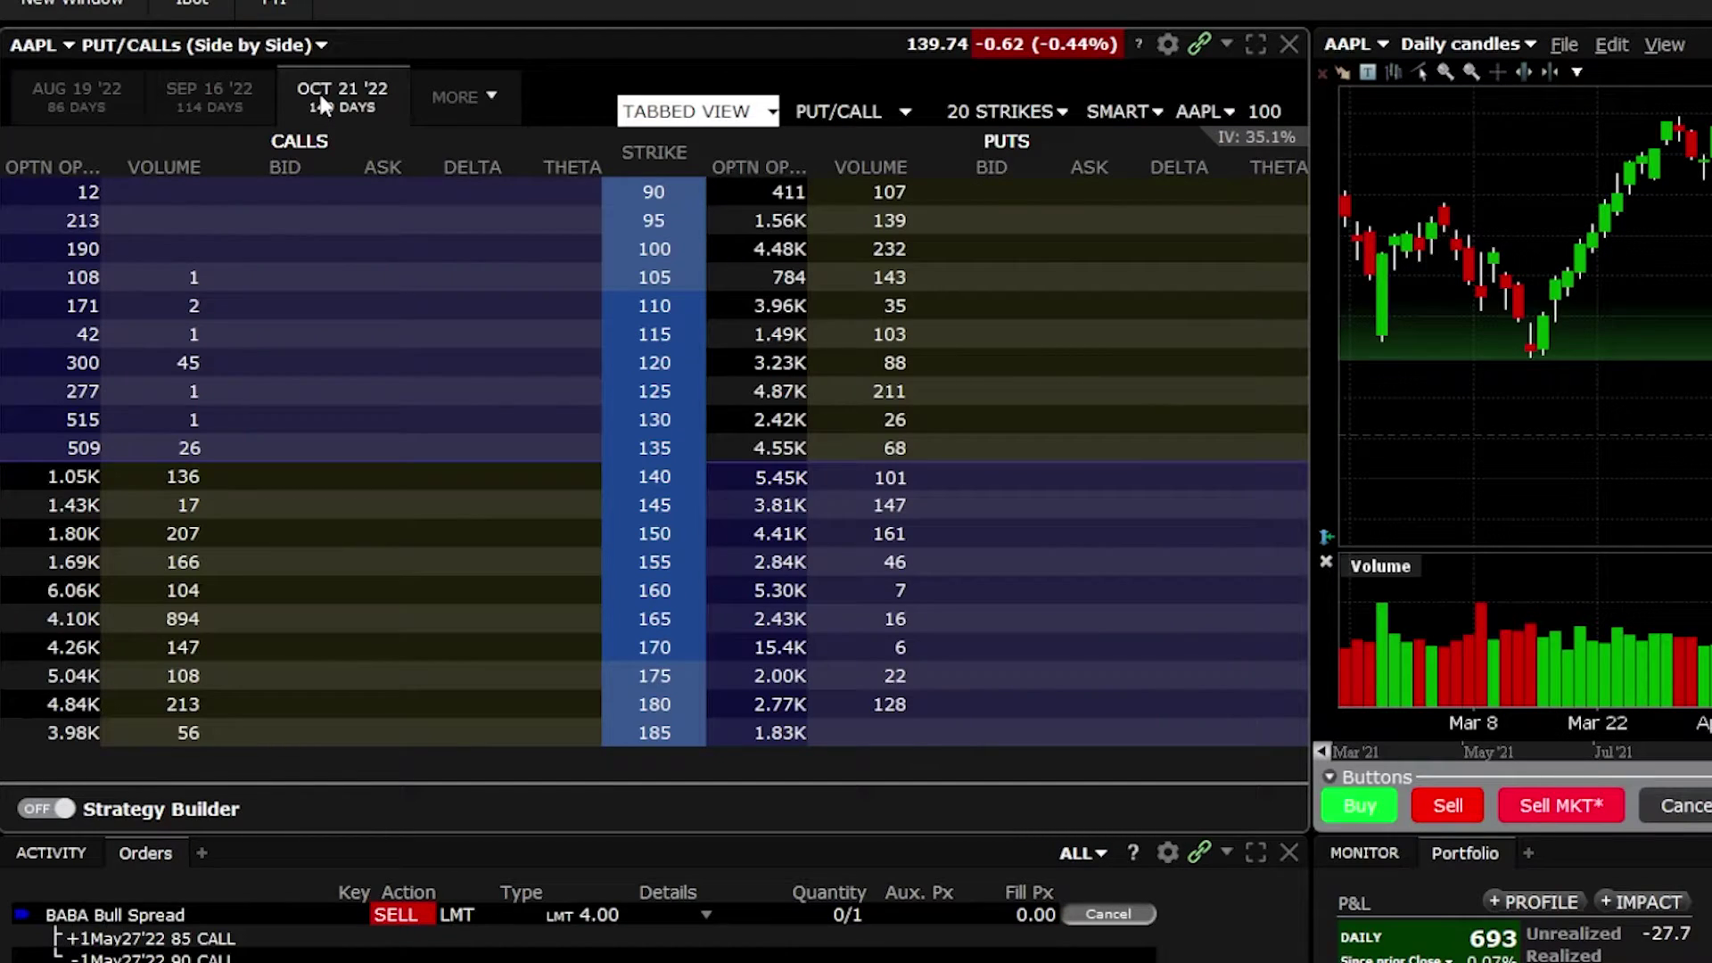
pyautogui.click(679, 113)
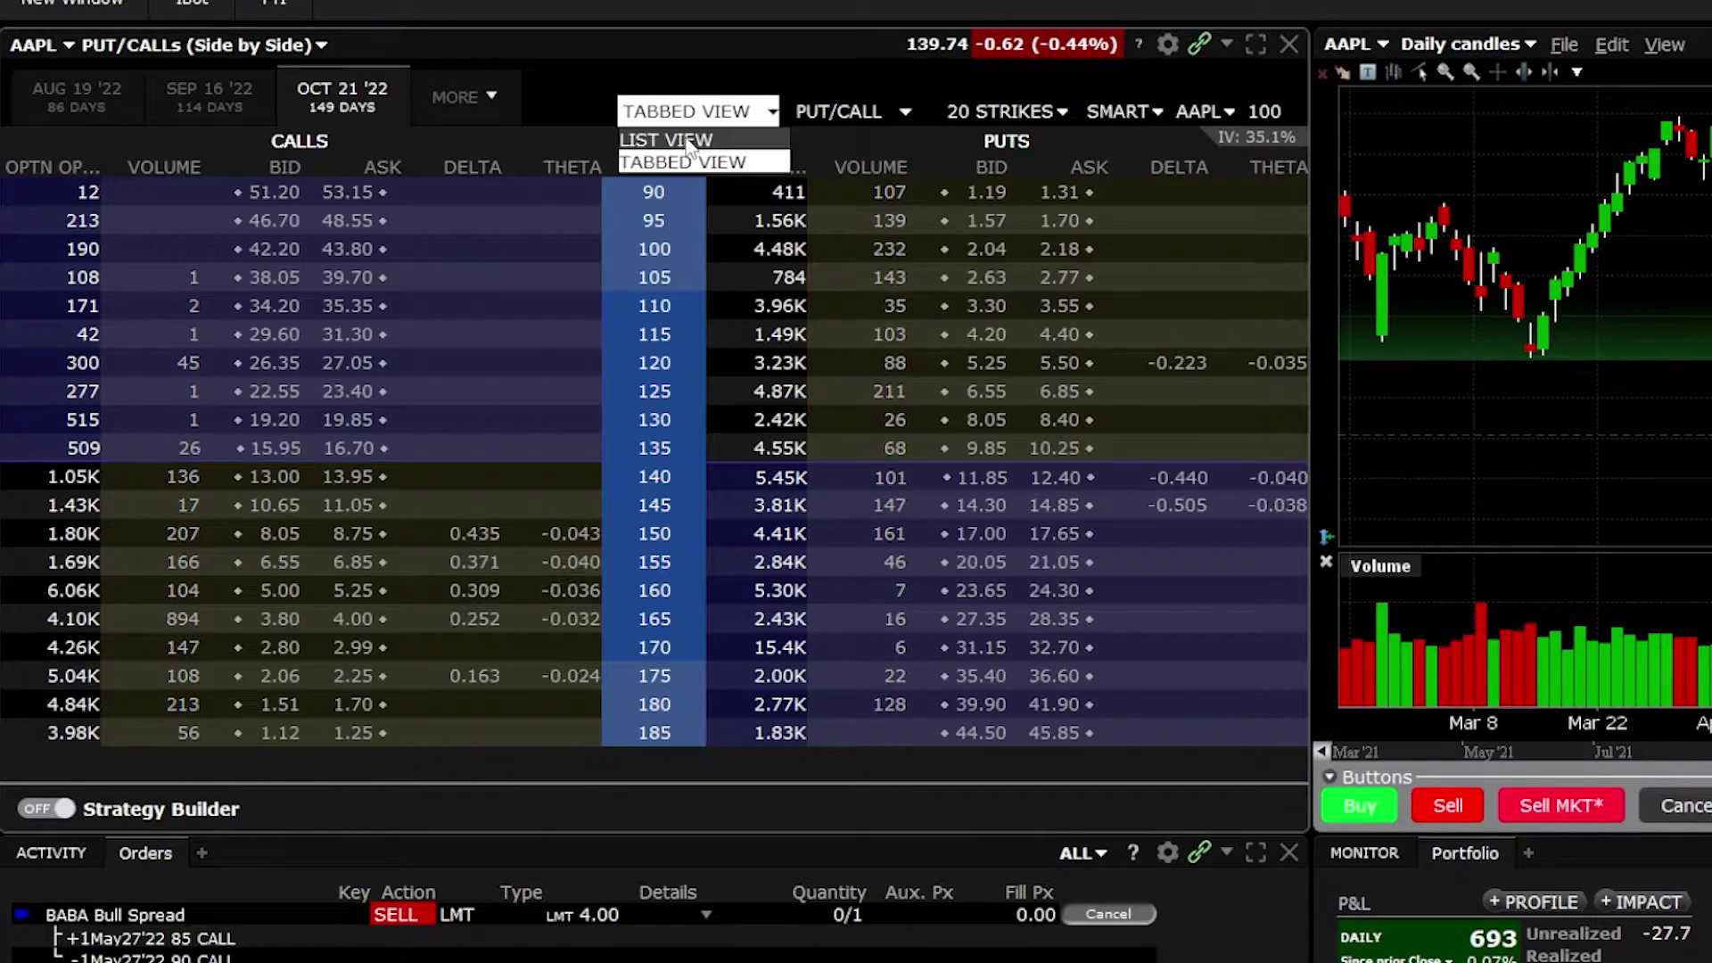
pyautogui.click(686, 143)
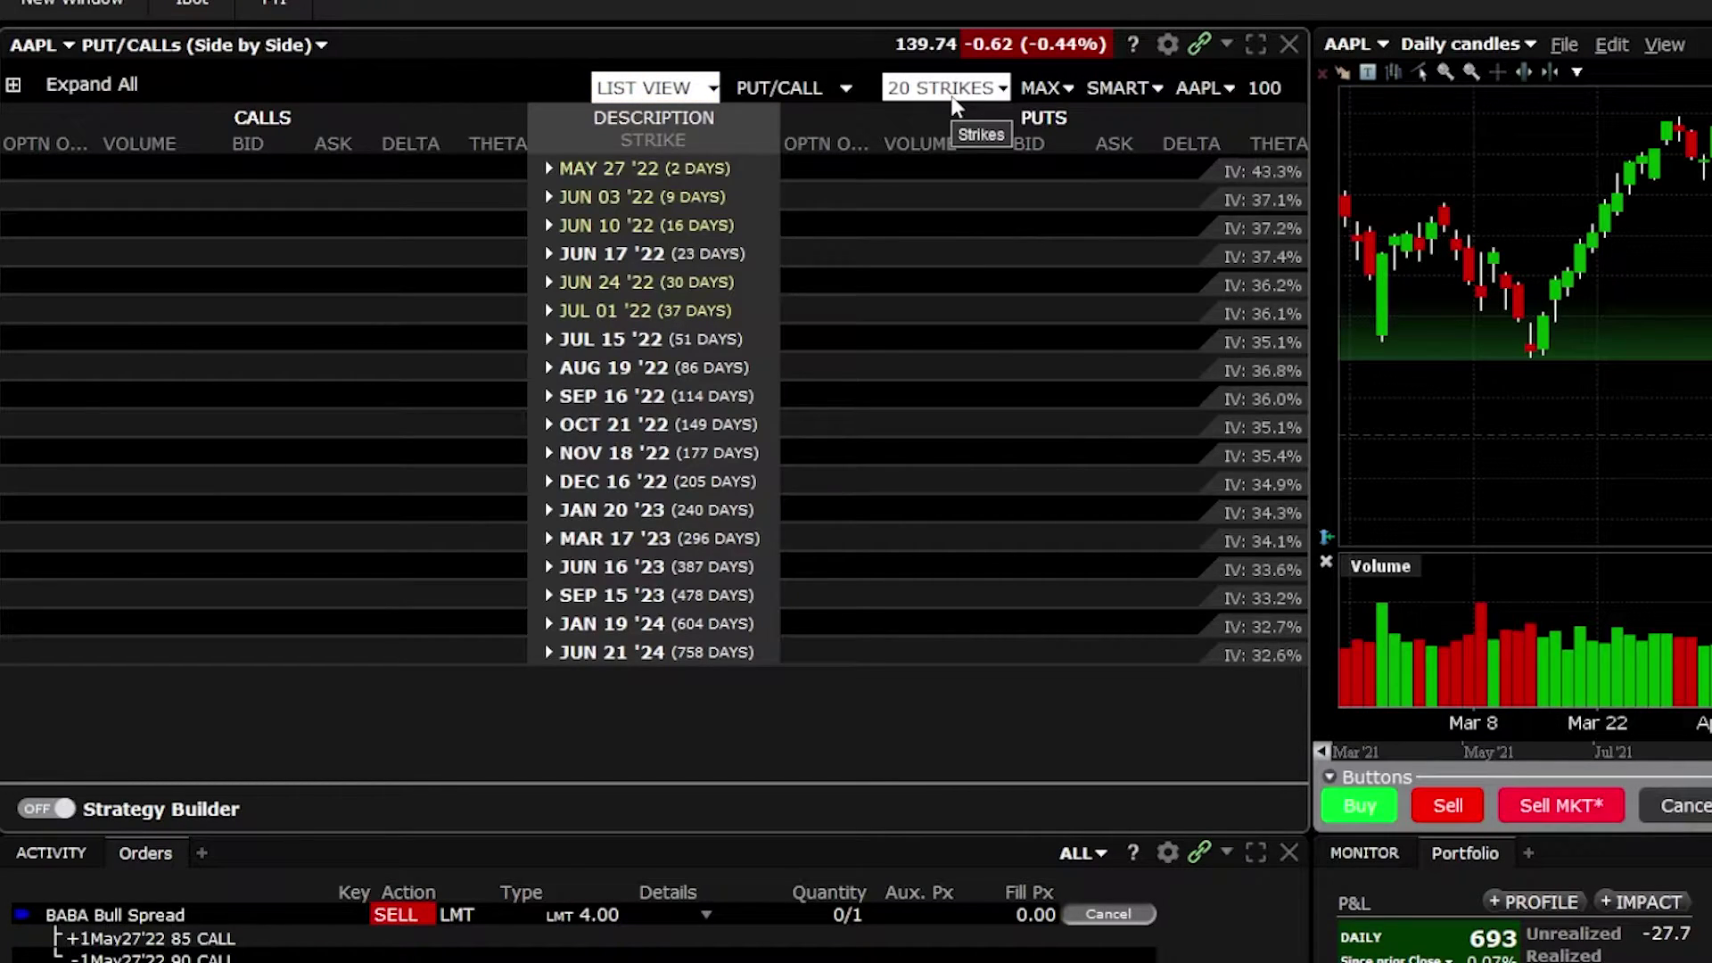
# Step: Limit the option chain to 10 strikes and a 3-month time period
pyautogui.click(955, 106)
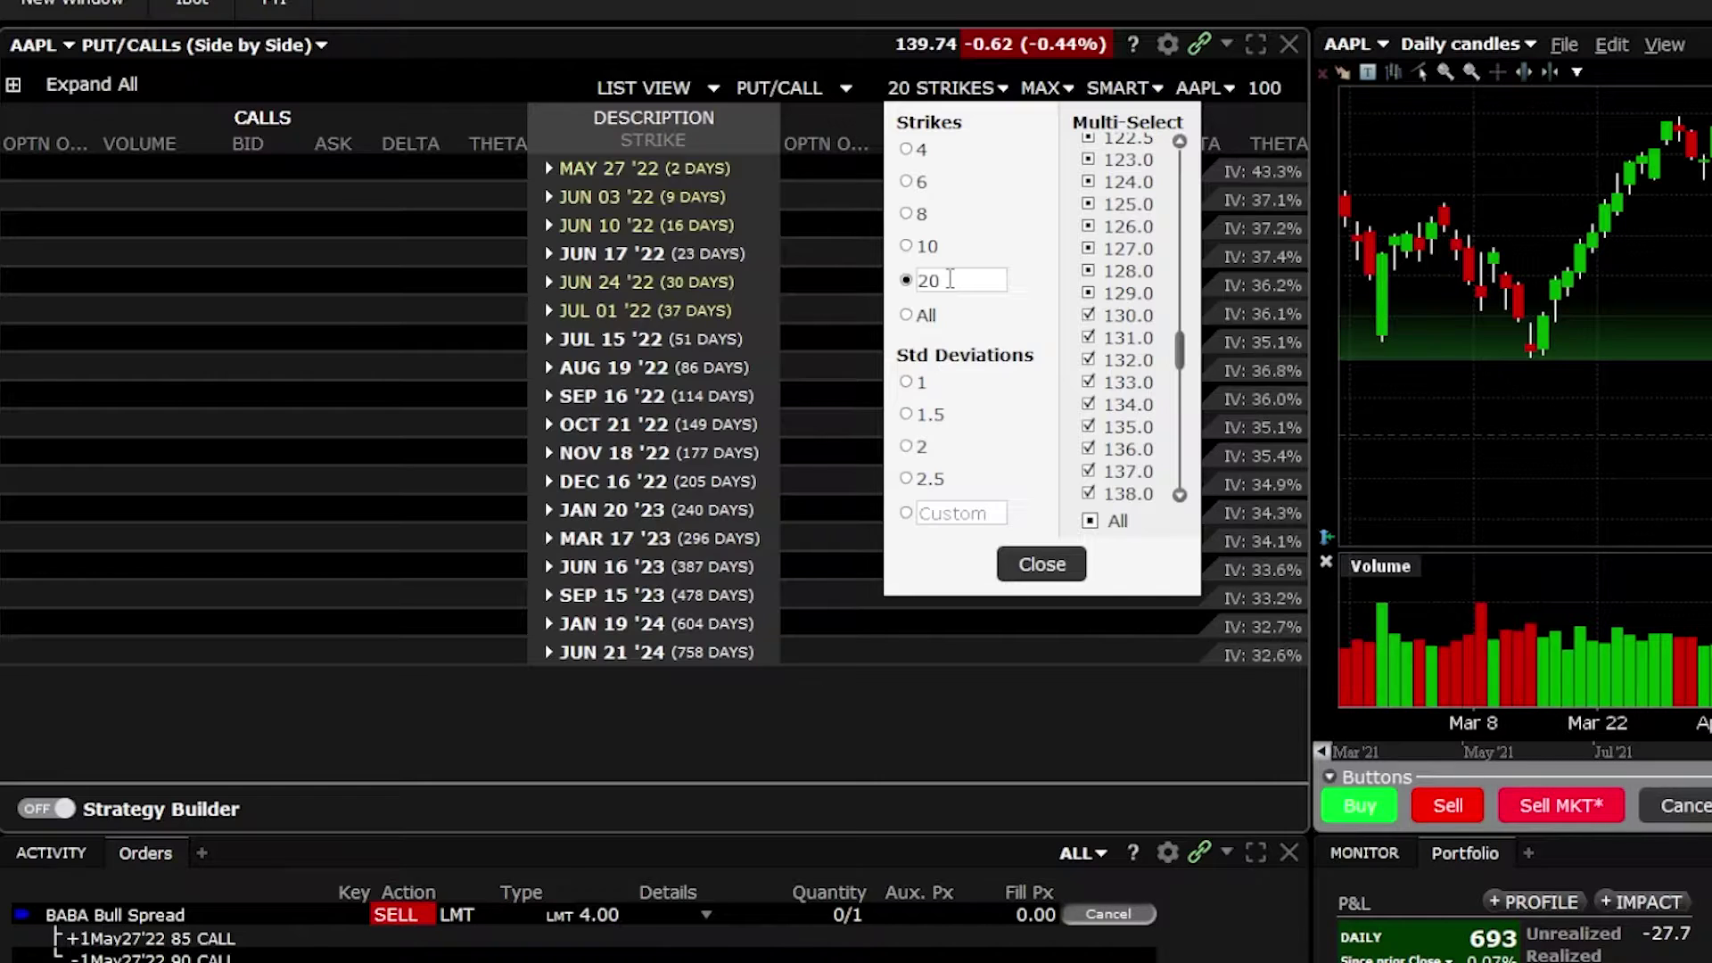
pyautogui.click(906, 247)
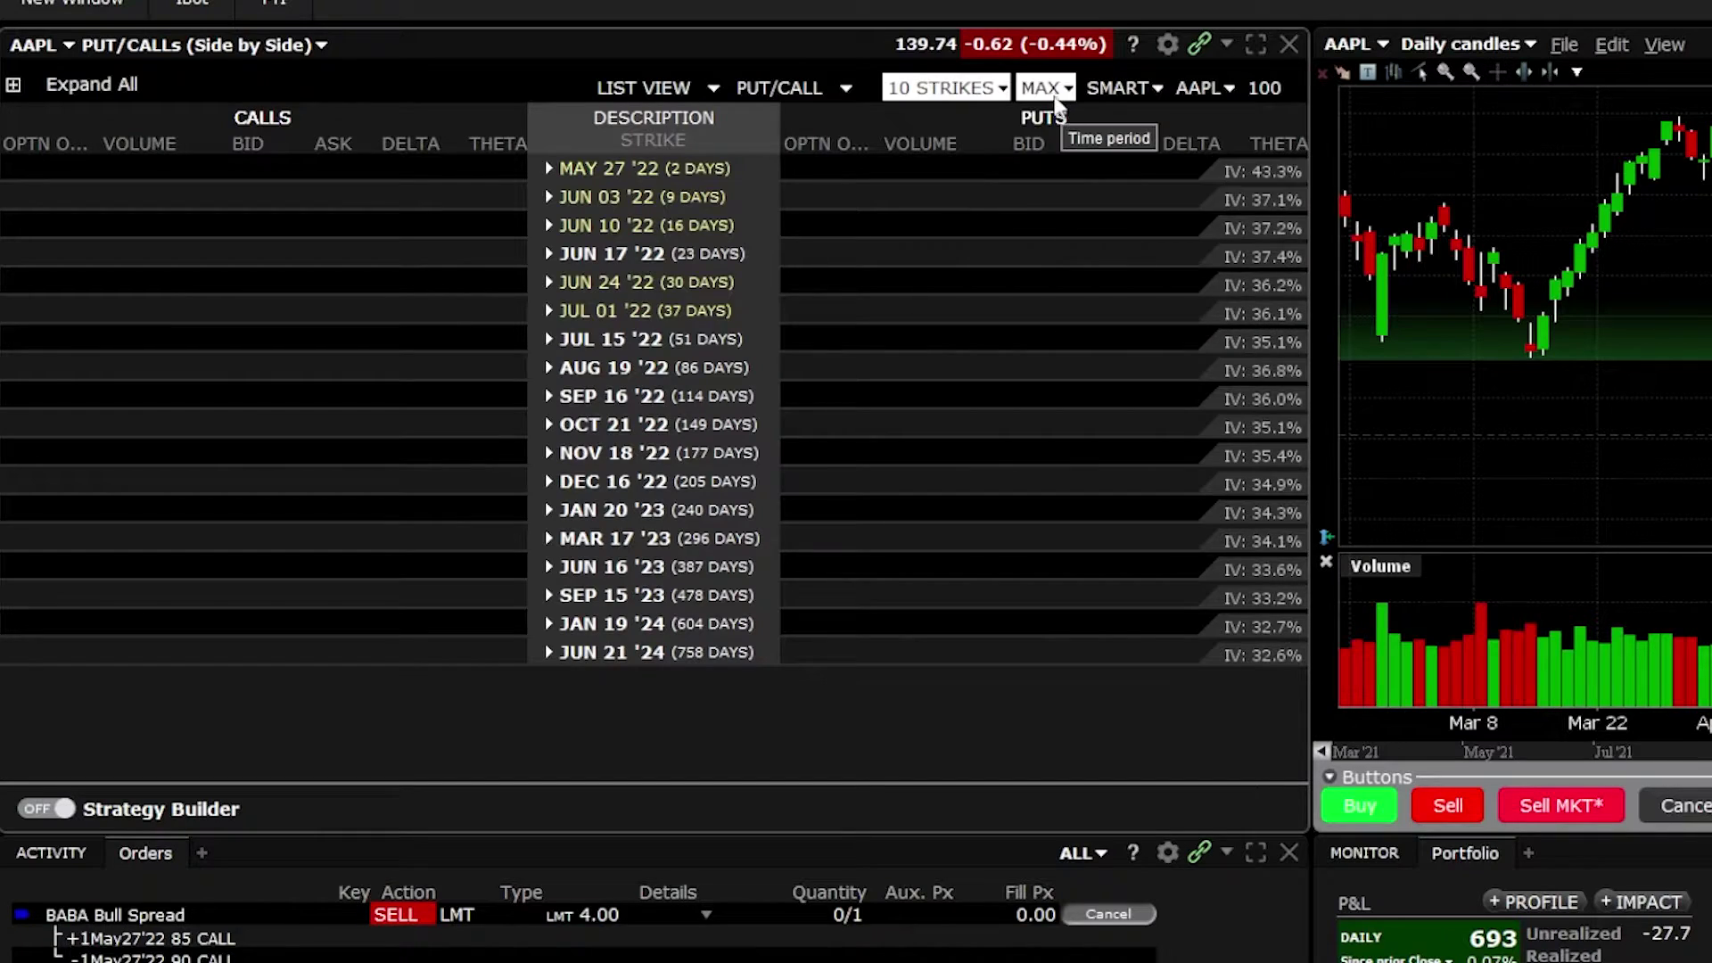
pyautogui.click(1043, 88)
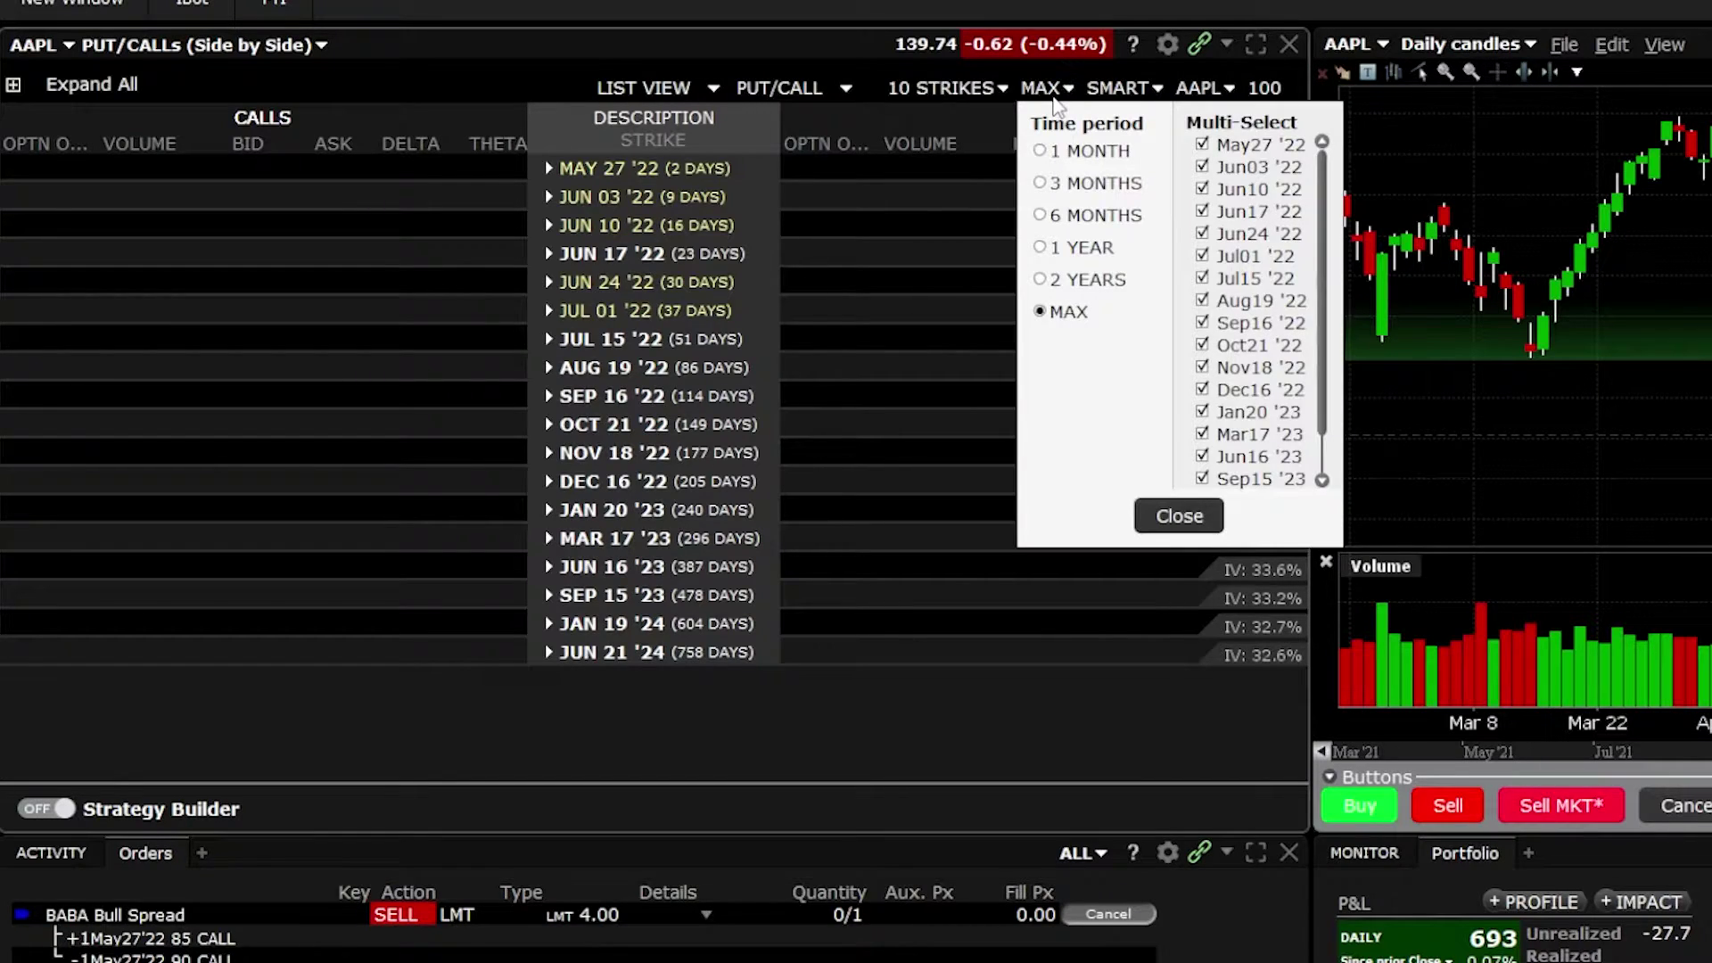
pyautogui.click(1039, 184)
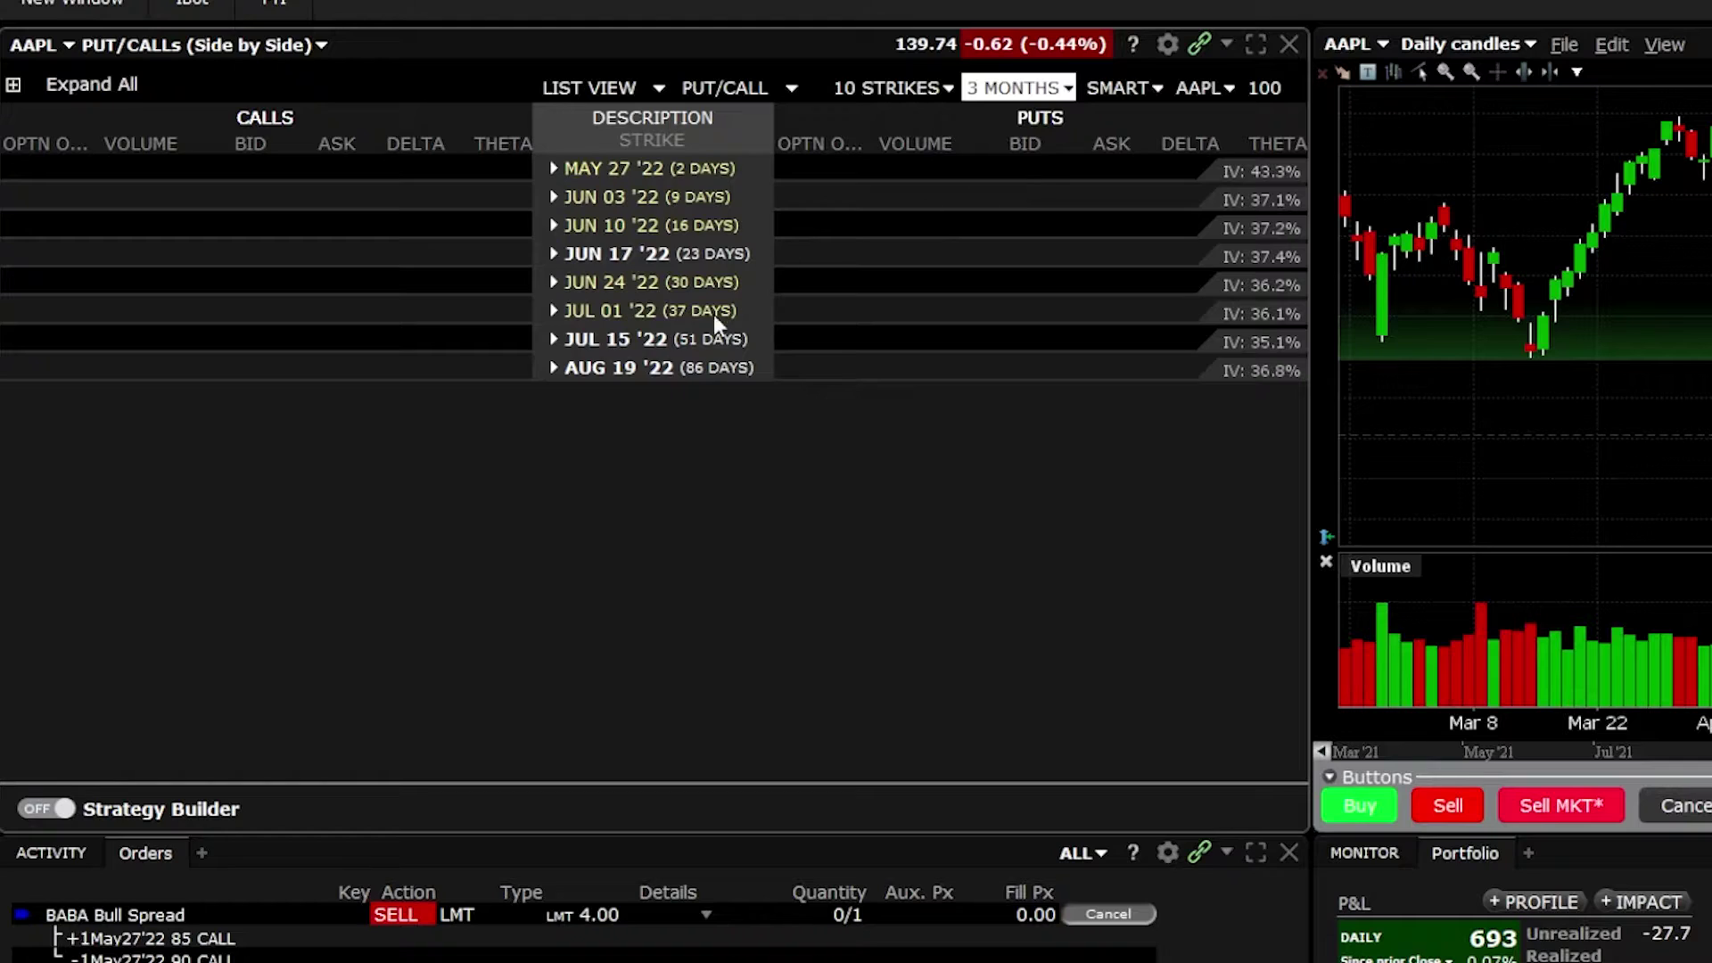
# Step: Expand the MAY 27 '22 expiration in the option chain to show its strikes
pyautogui.moveTo(684, 368)
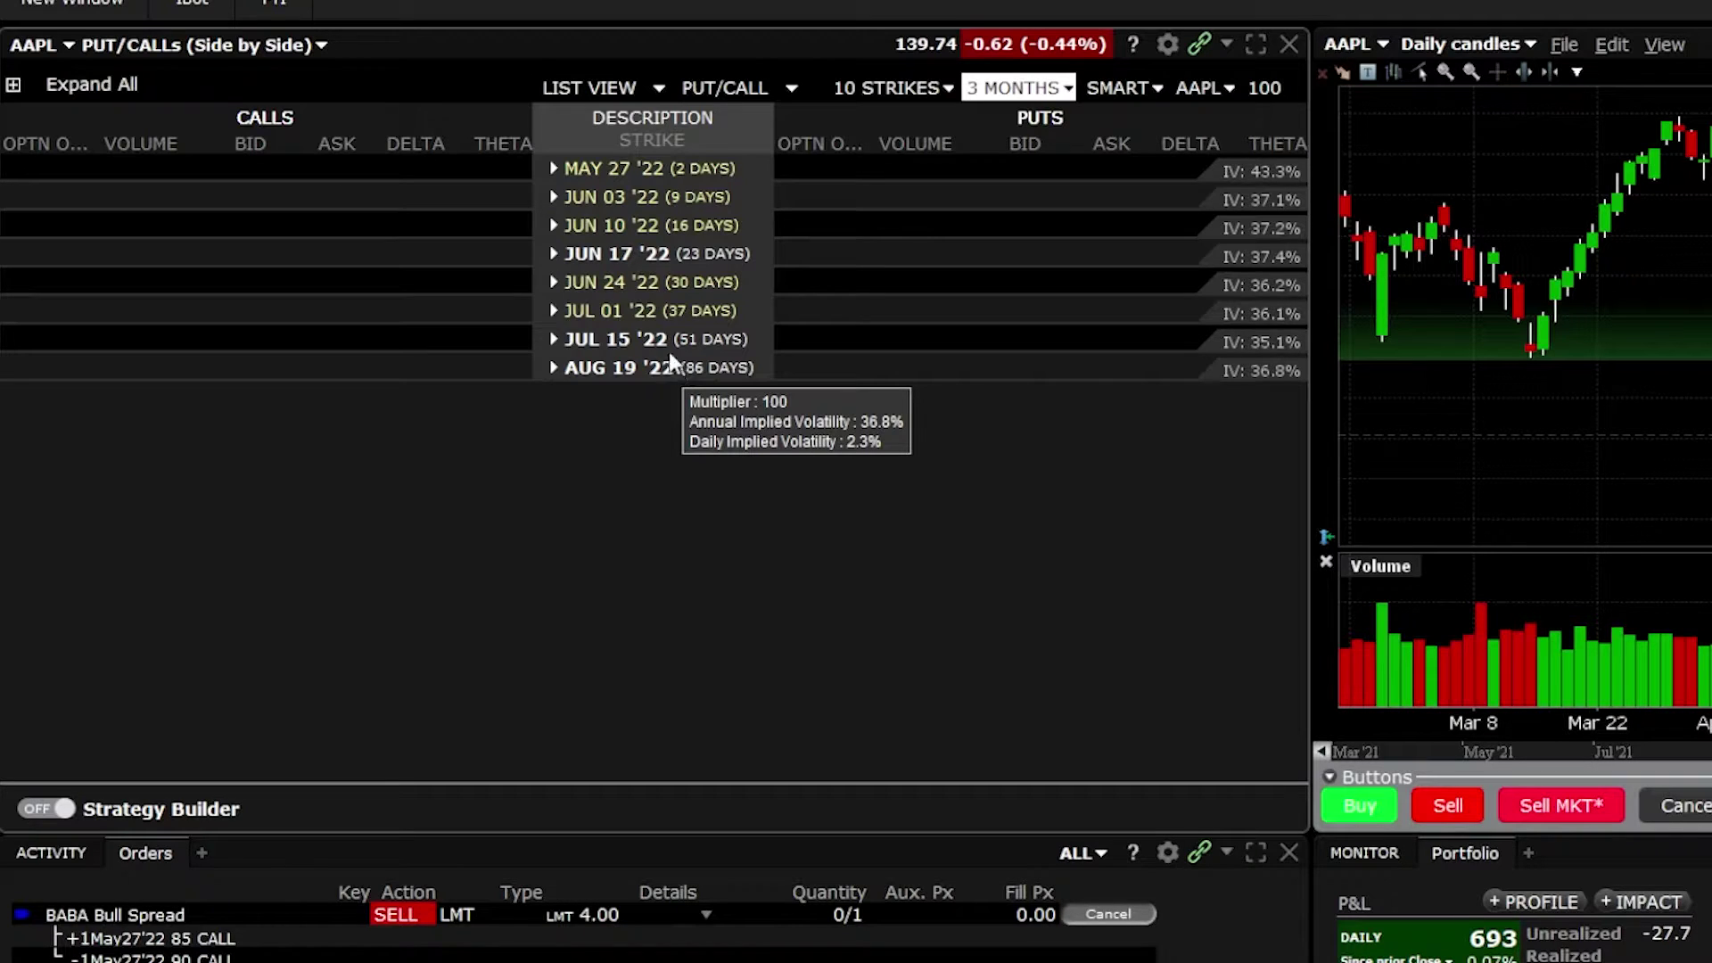
pyautogui.click(552, 169)
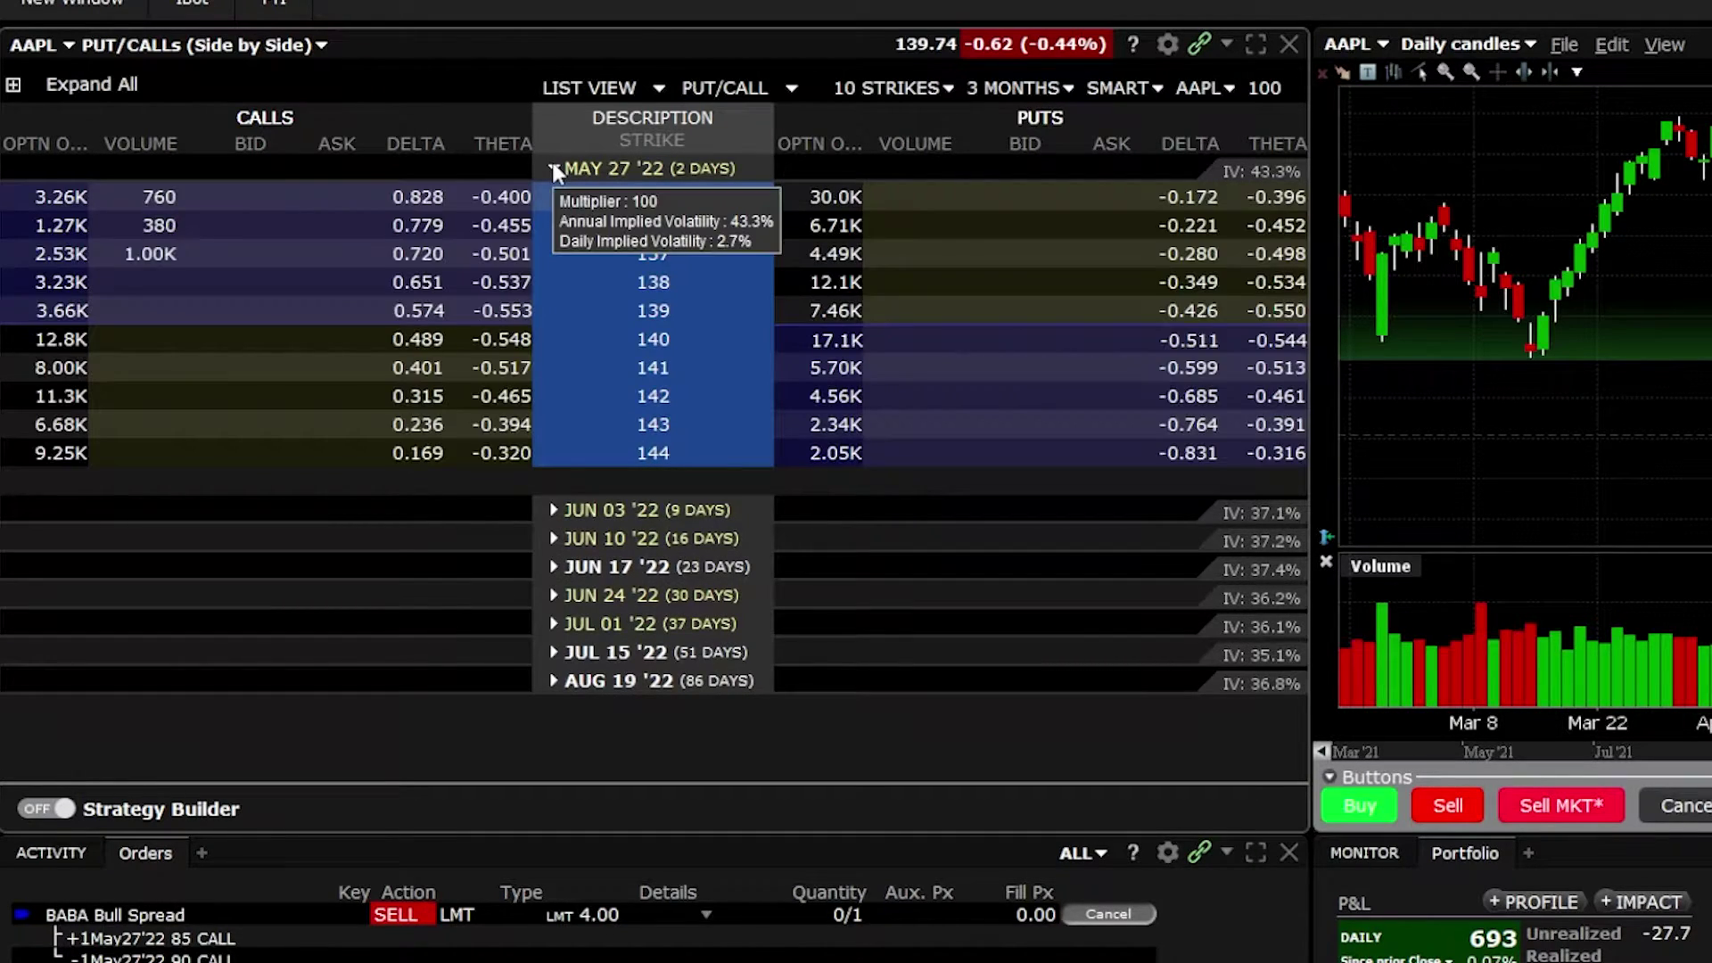
# Step: Review the option chain's column layout in the configuration and close it with the shown columns kept
pyautogui.moveTo(566, 314)
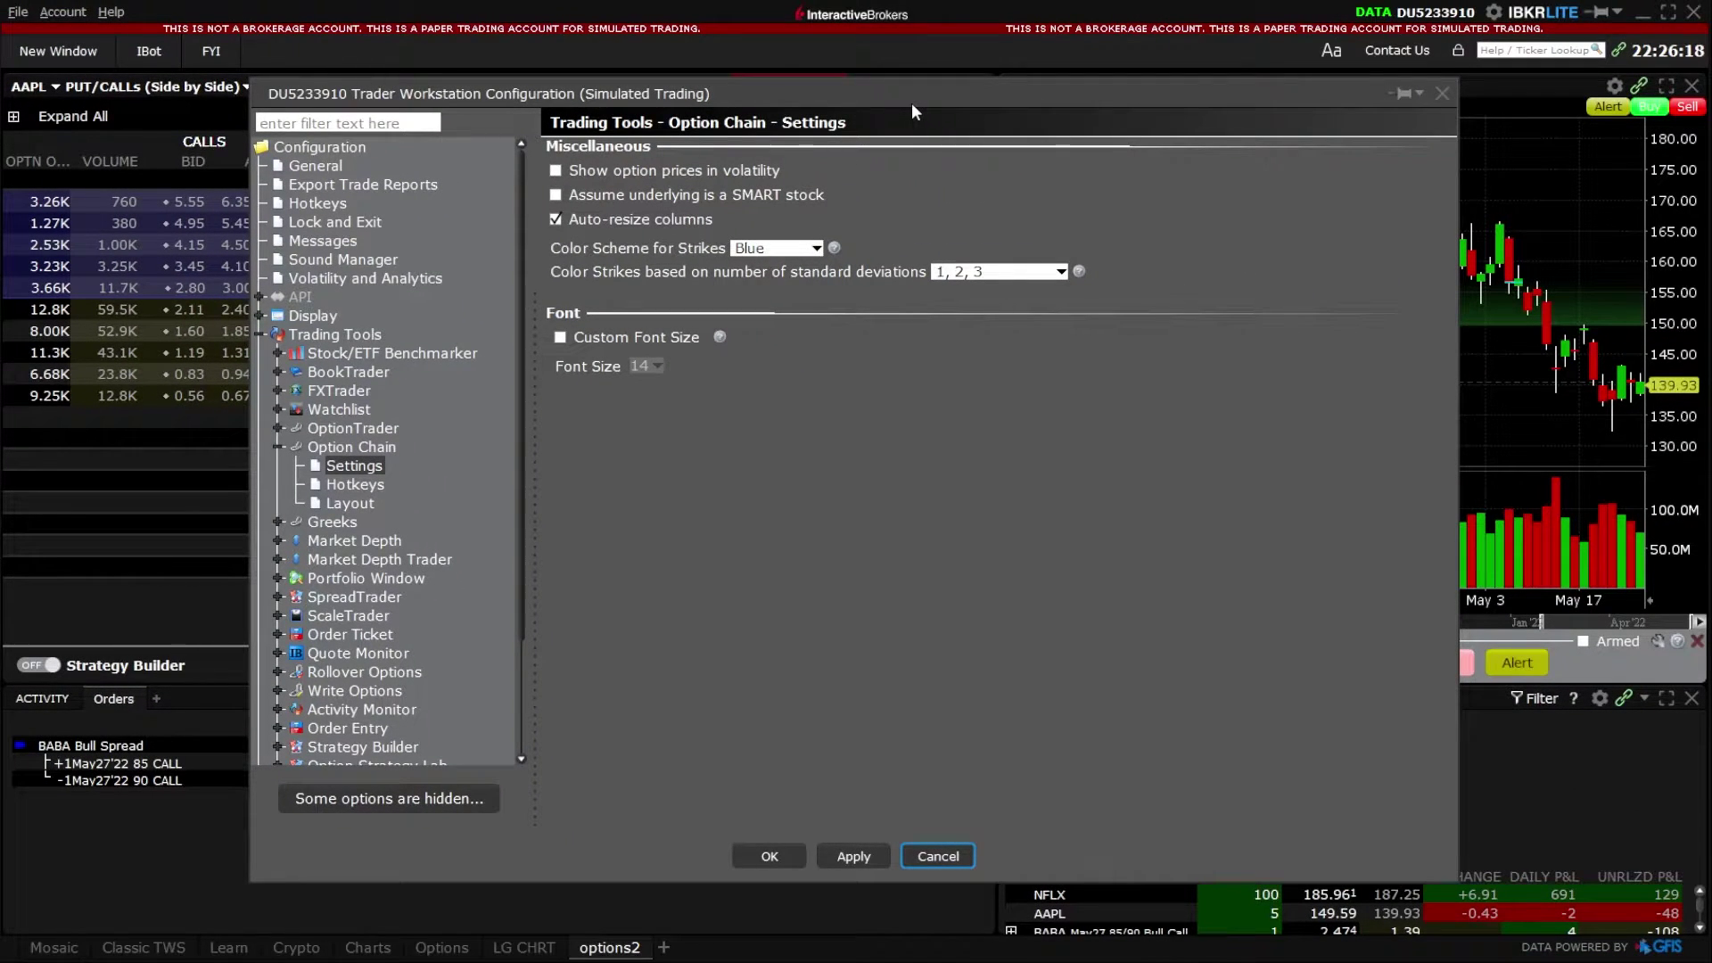
pyautogui.click(346, 521)
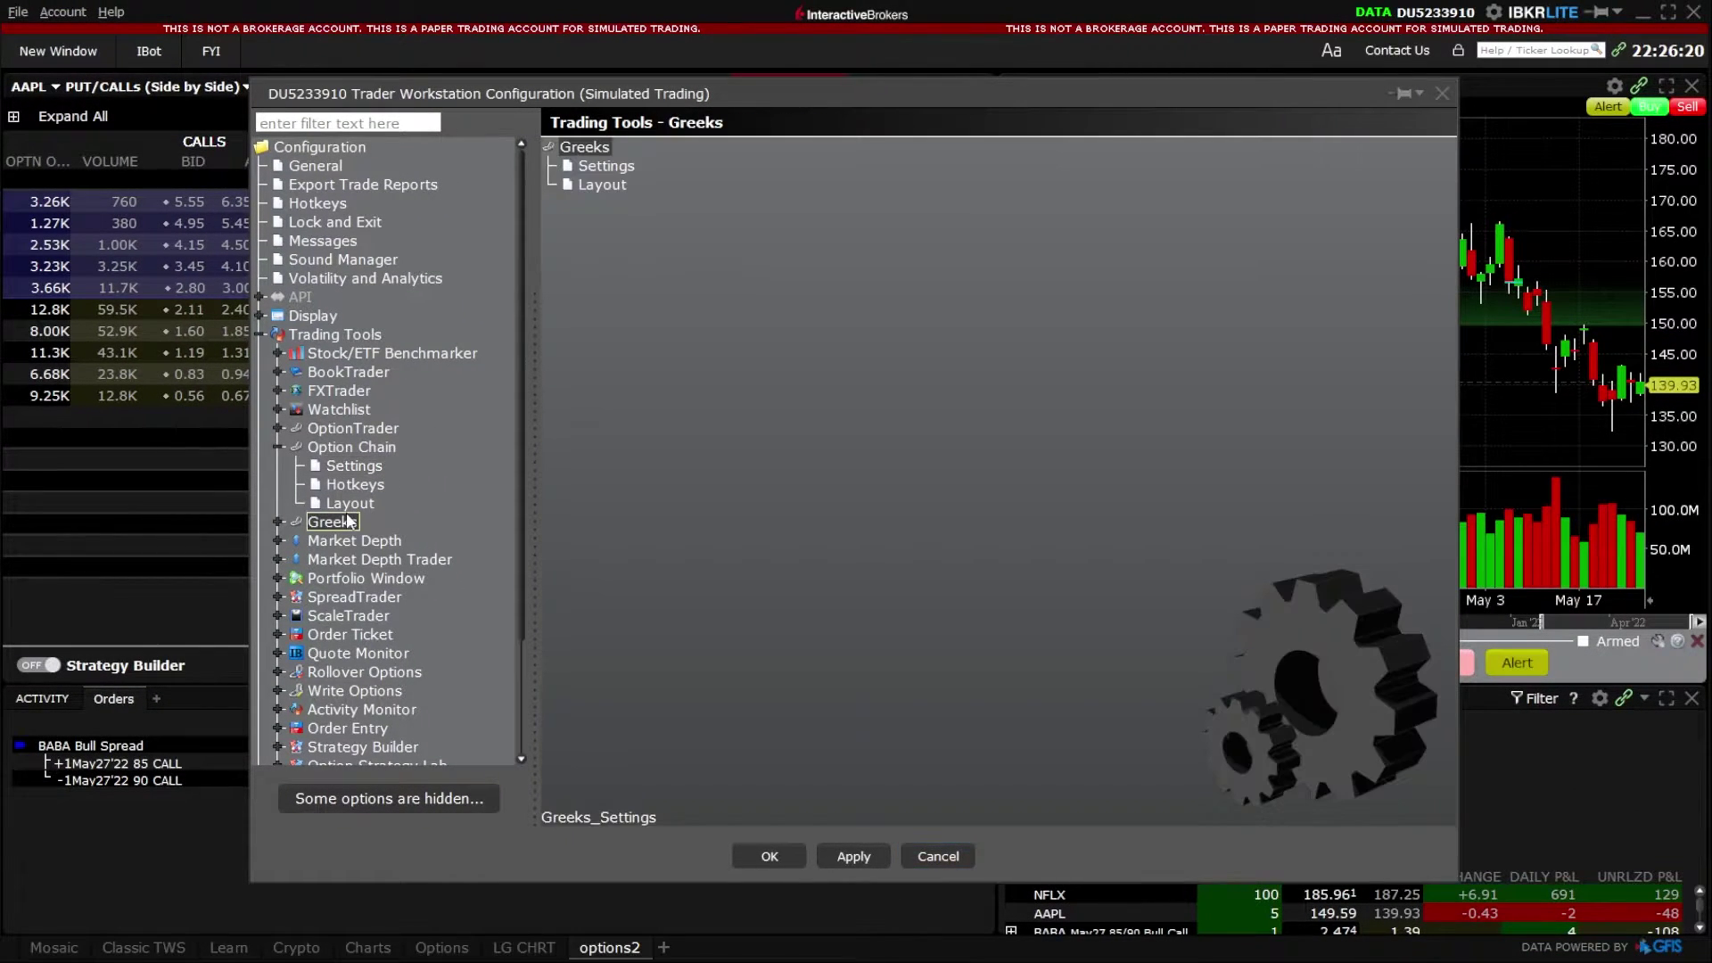
pyautogui.click(349, 504)
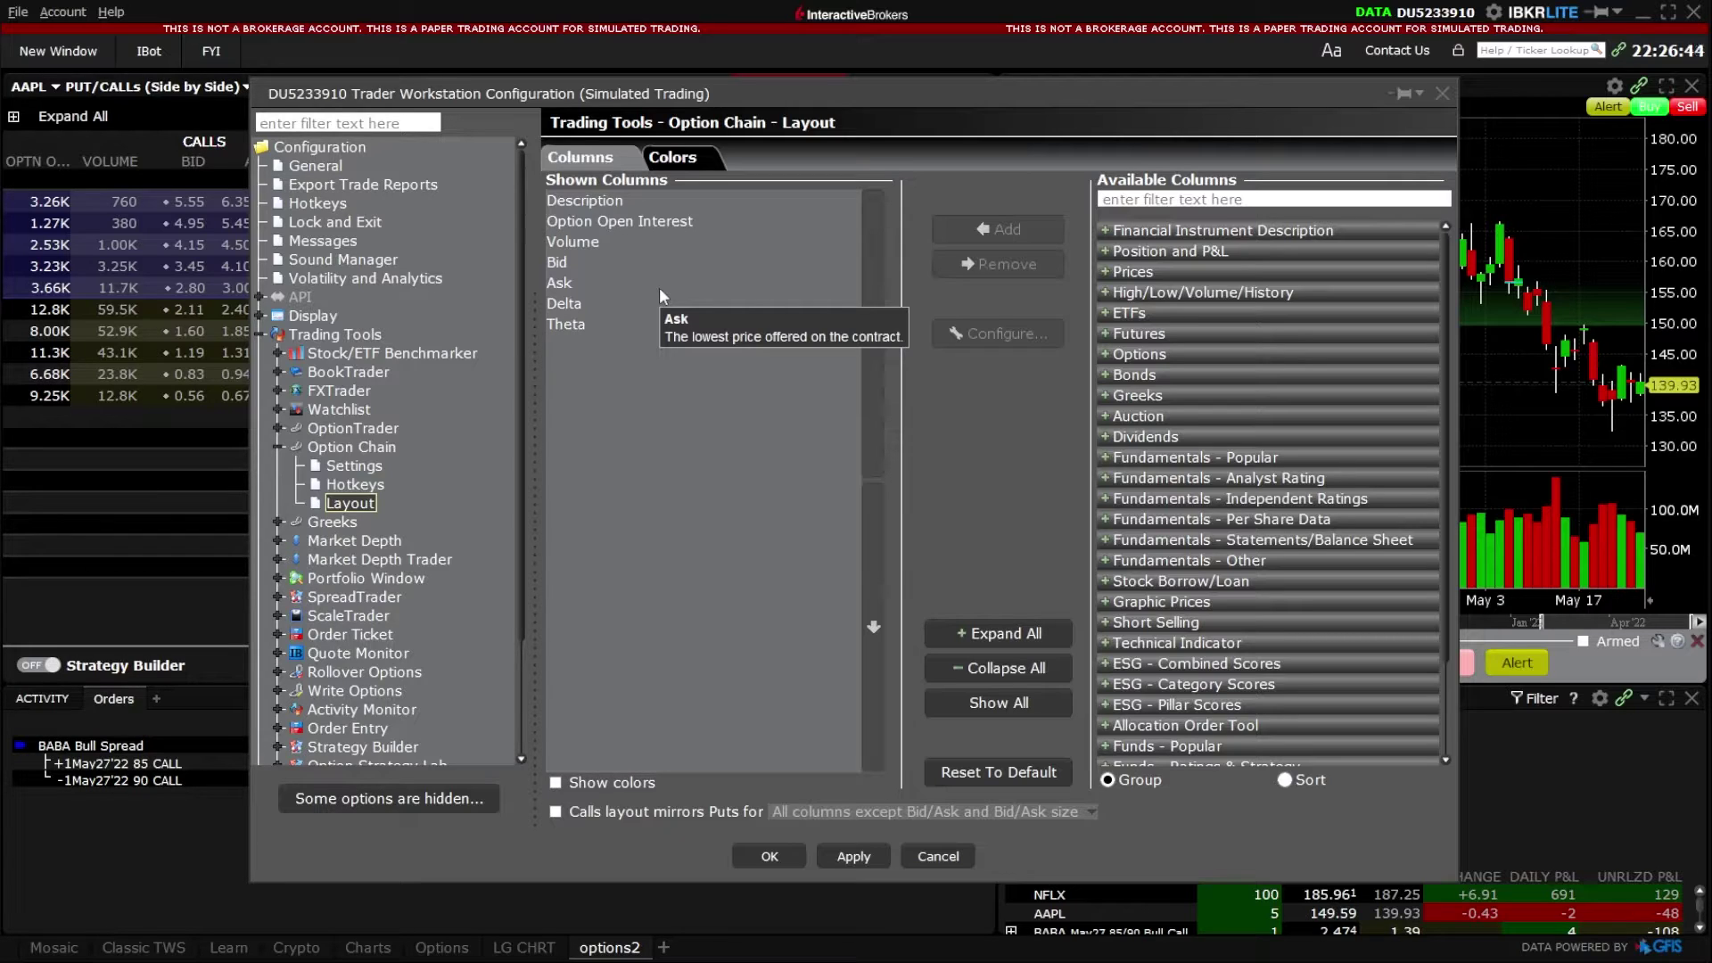
pyautogui.click(776, 856)
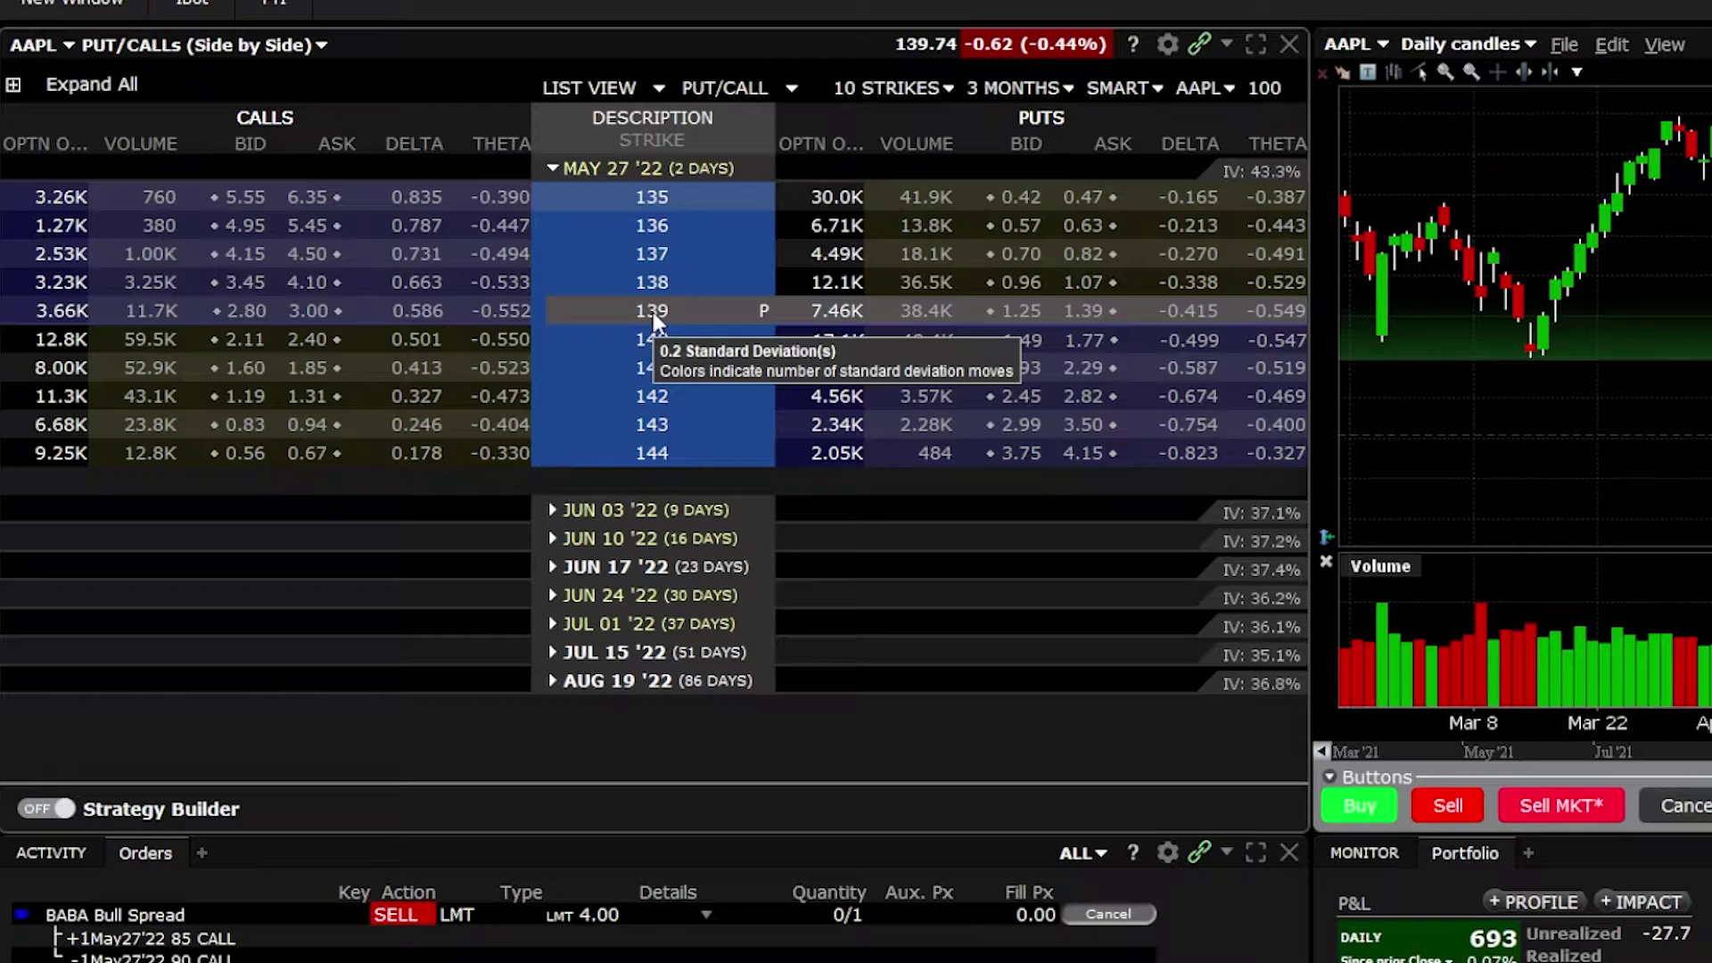
# Step: Turn on the Strategy Builder and set up a limit order to buy 2 AAPL MAY 27 '22 137 calls at 4.35
pyautogui.click(60, 812)
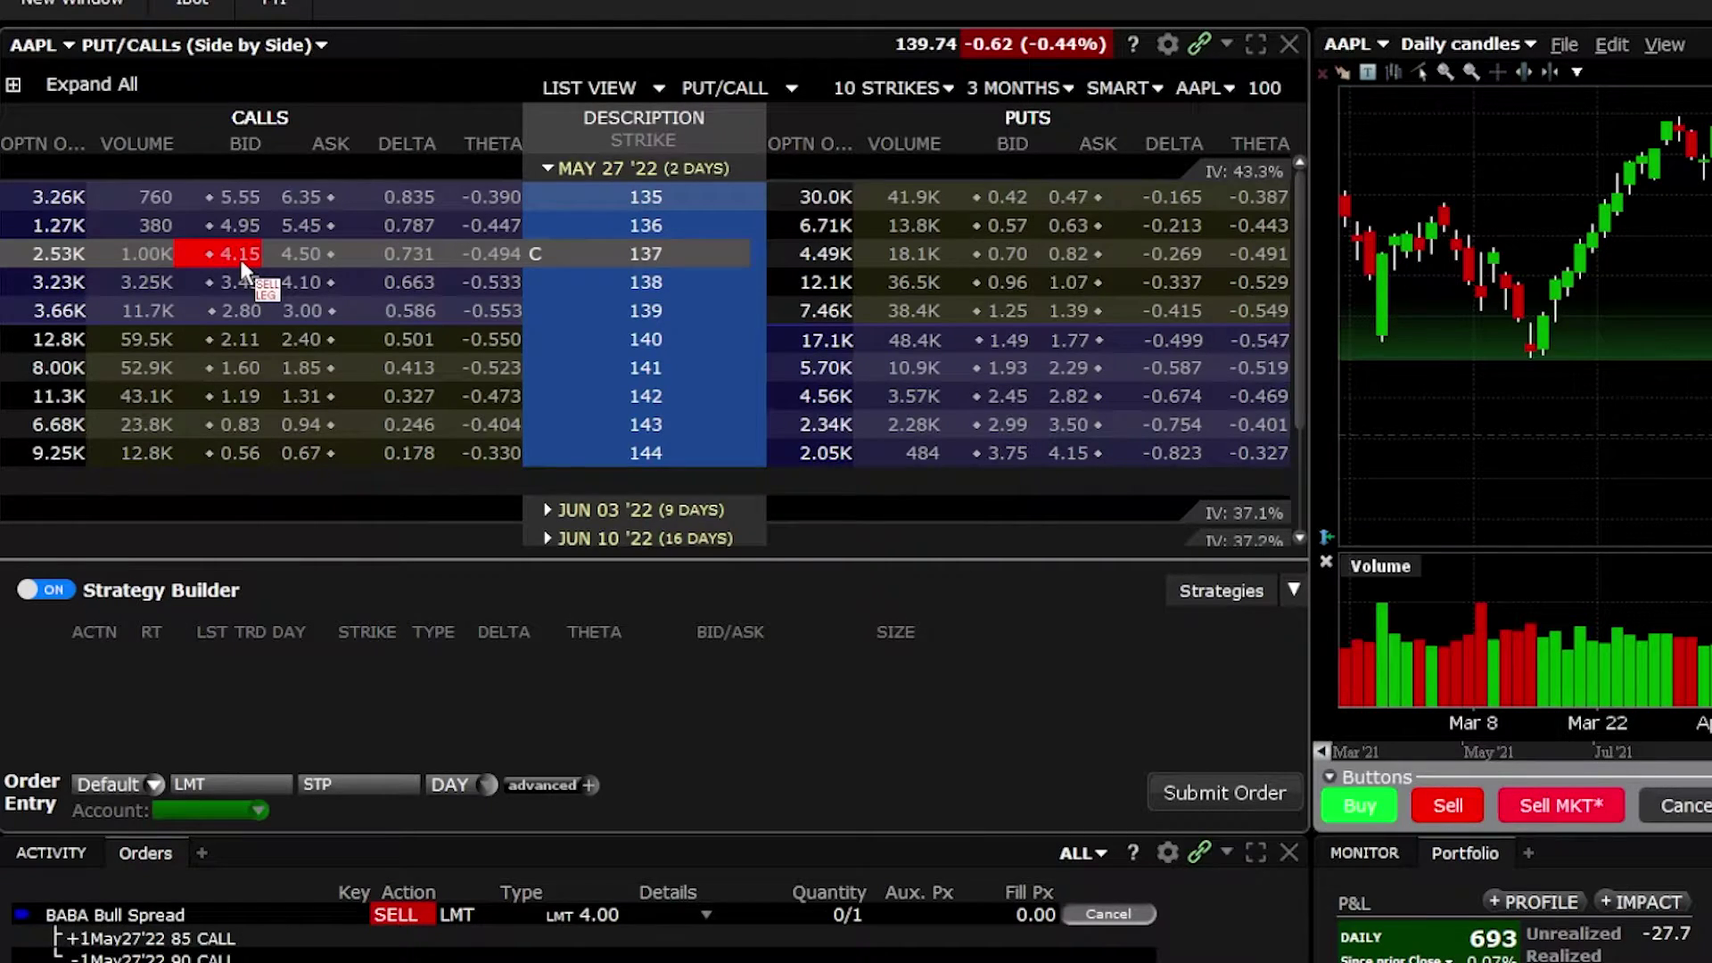
pyautogui.click(299, 256)
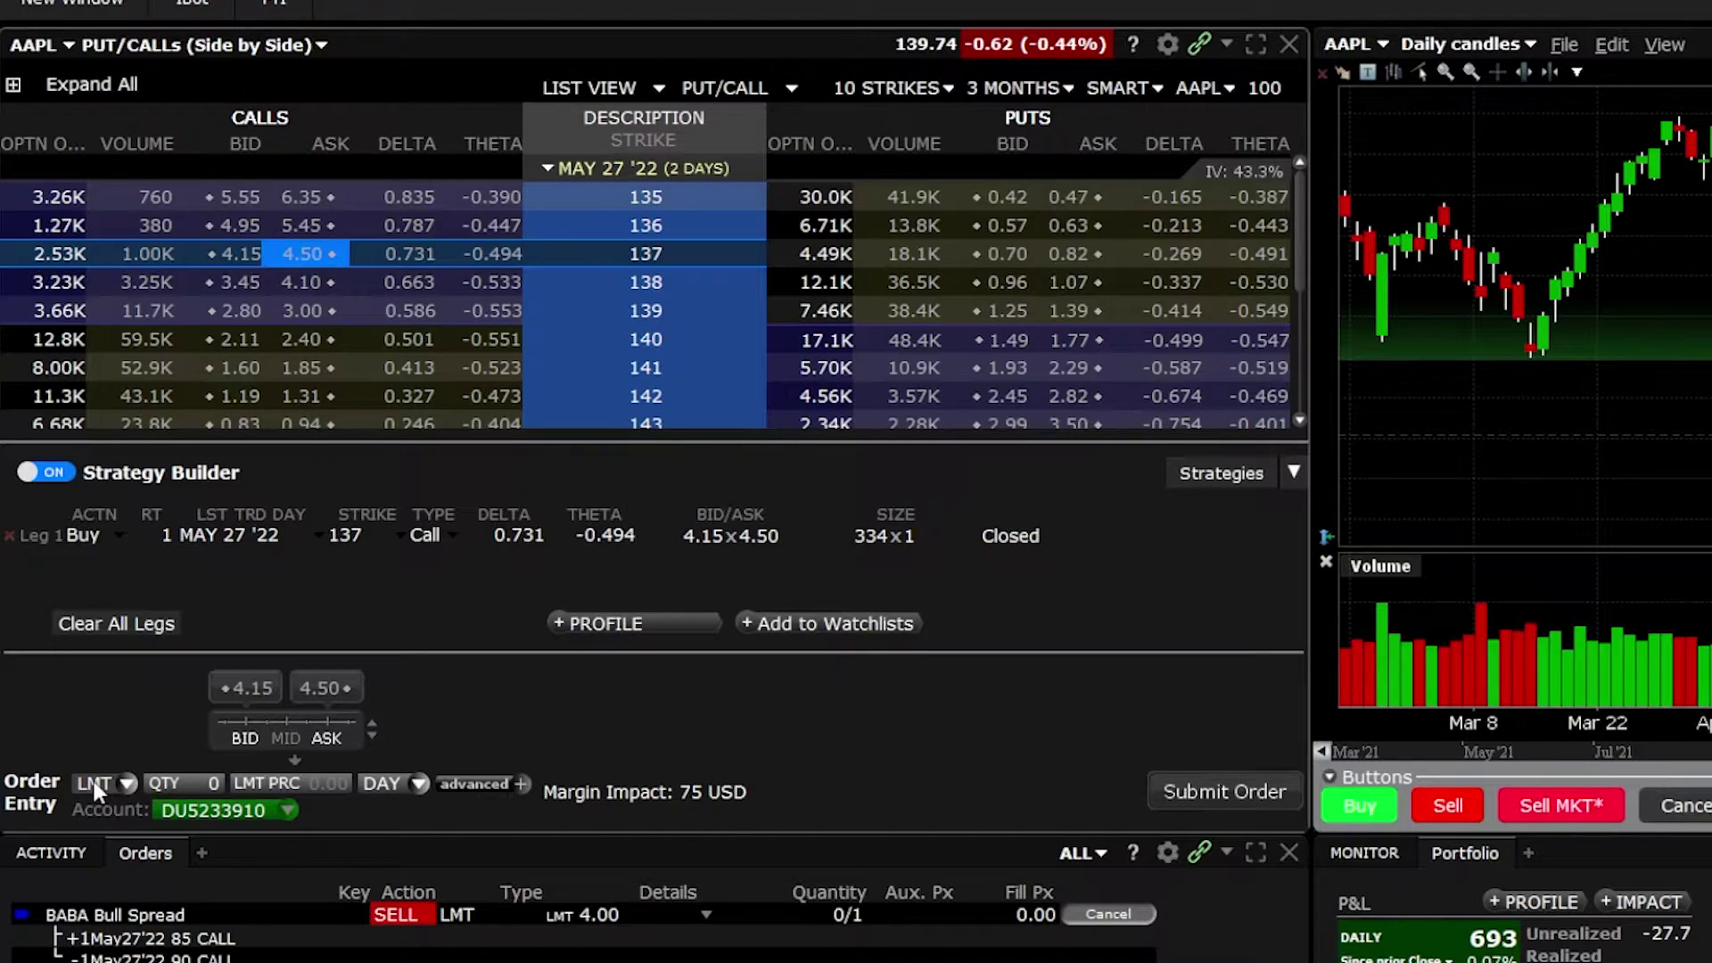
pyautogui.click(181, 781)
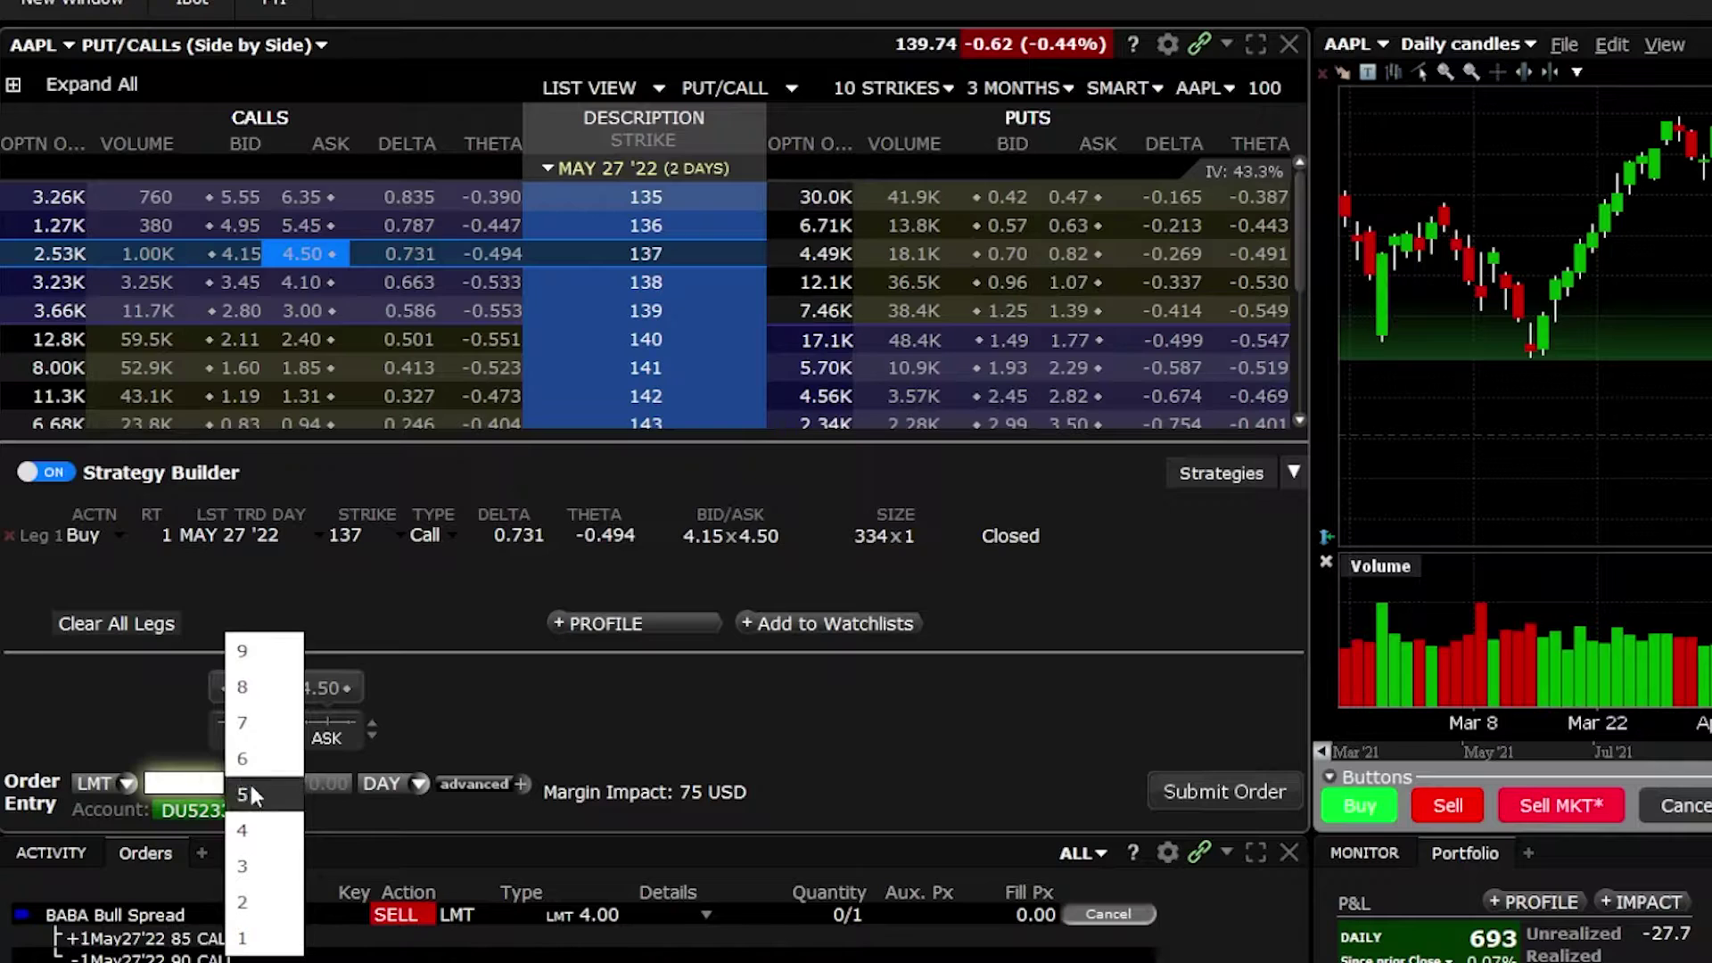
pyautogui.click(251, 903)
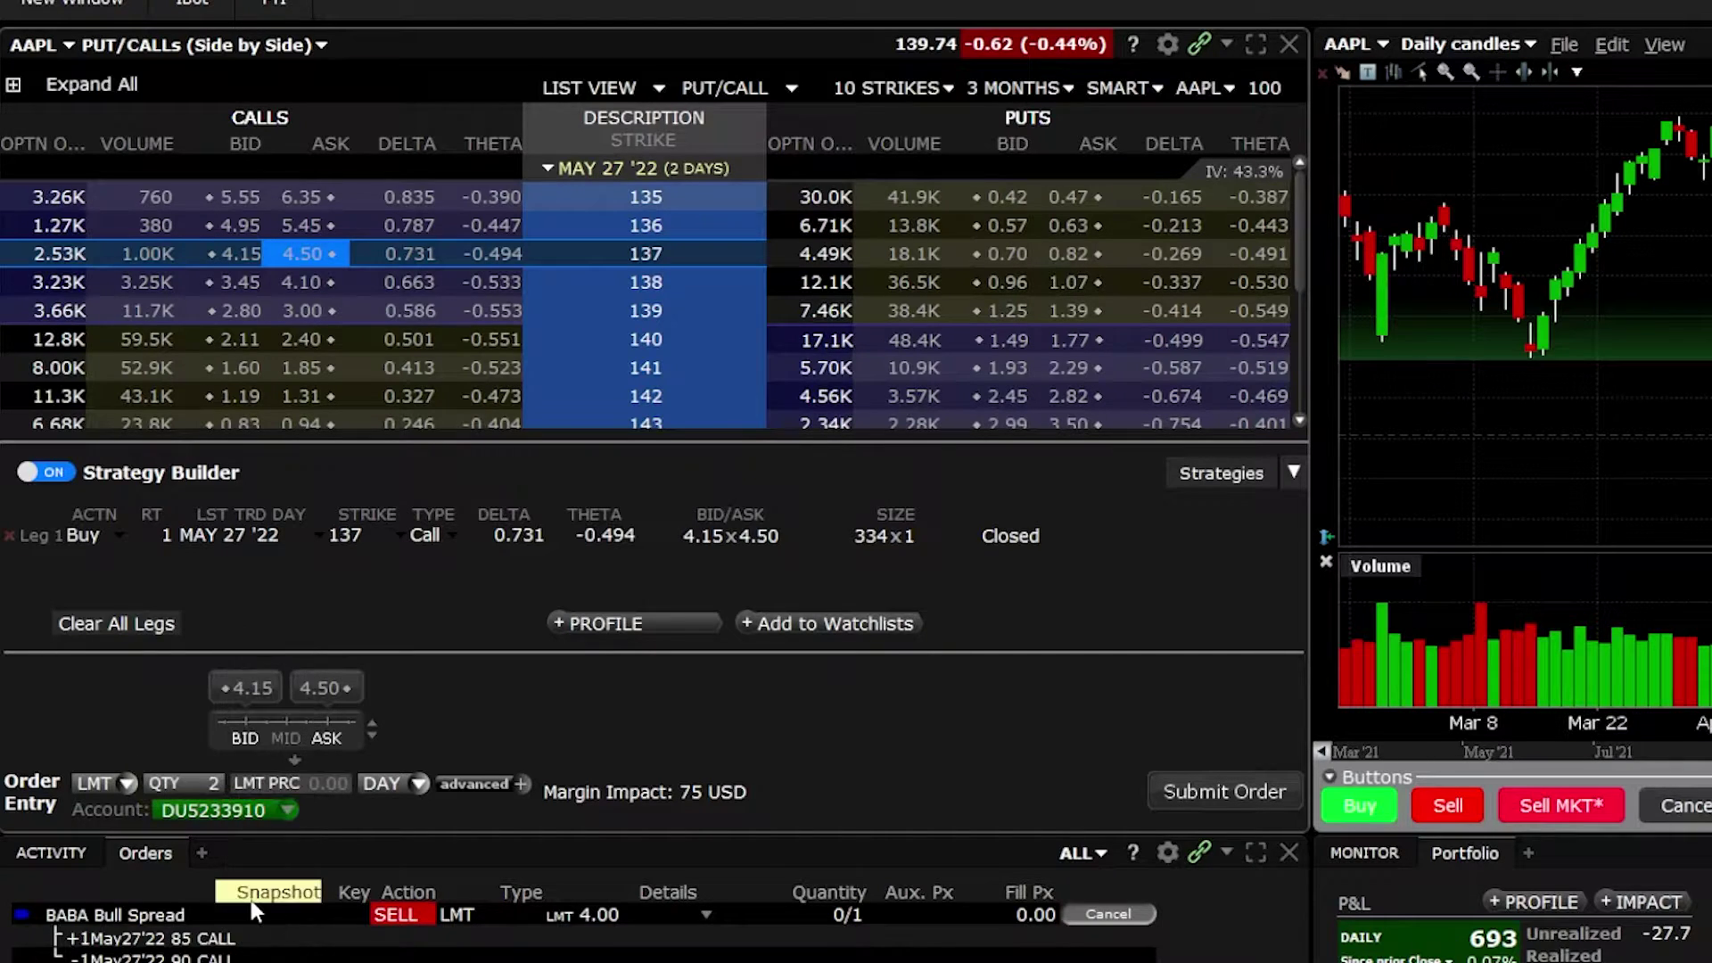
pyautogui.click(296, 779)
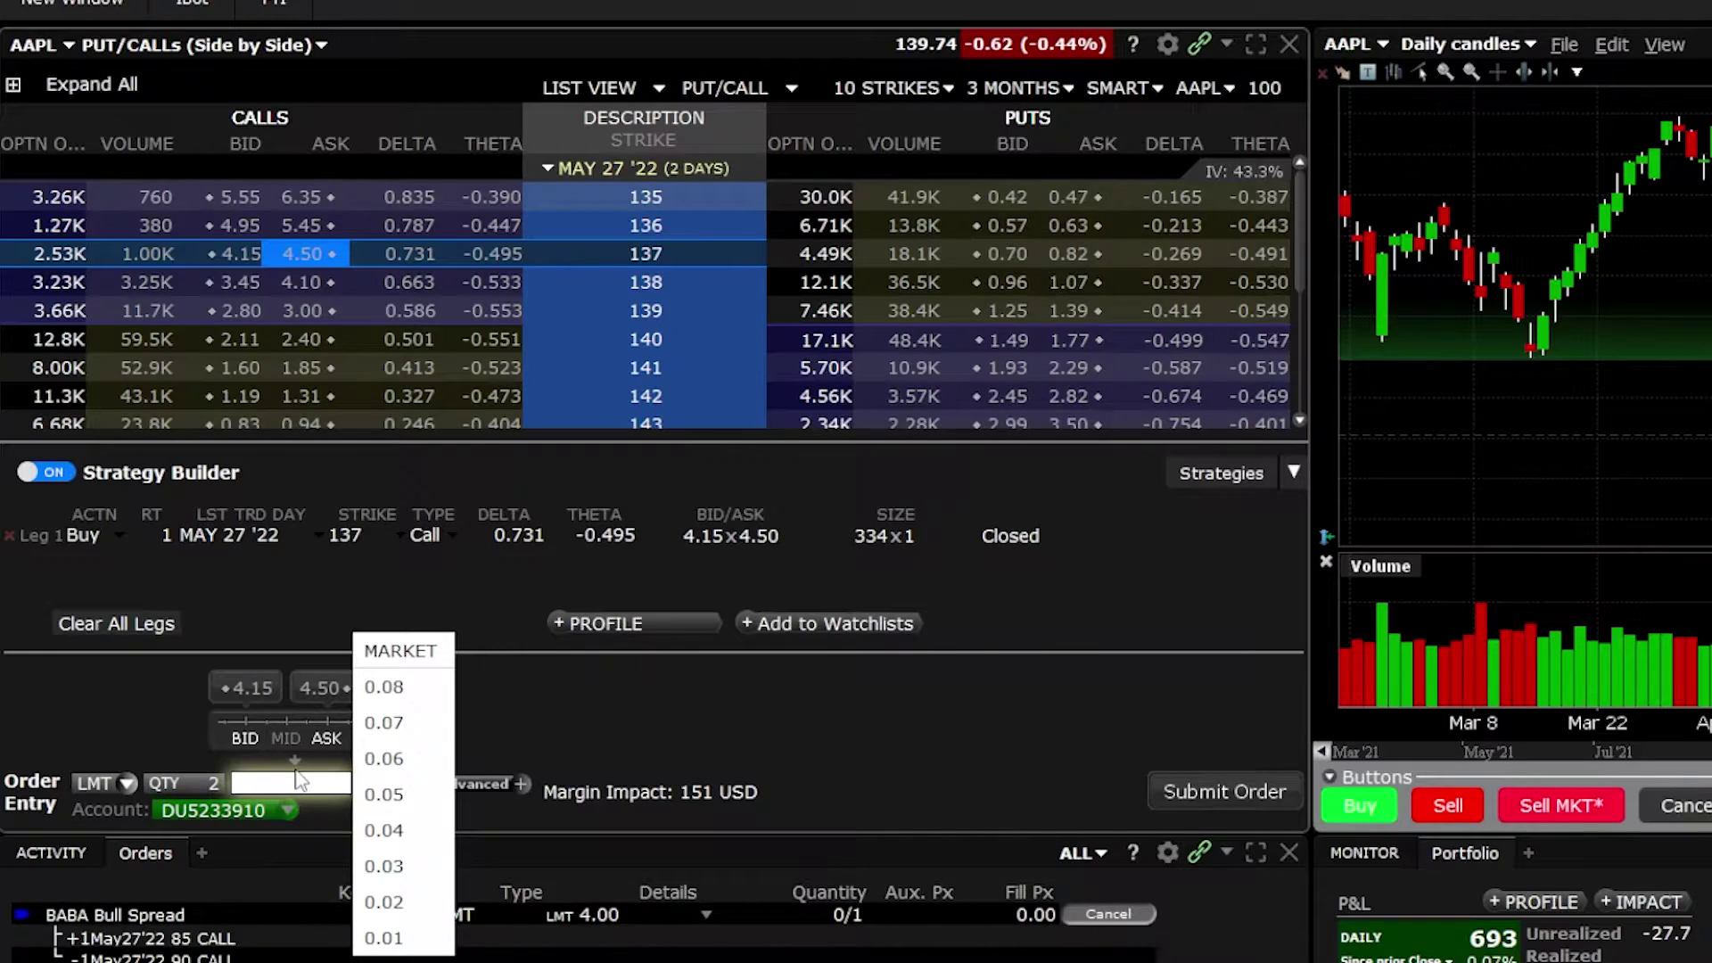
pyautogui.write('4.35')
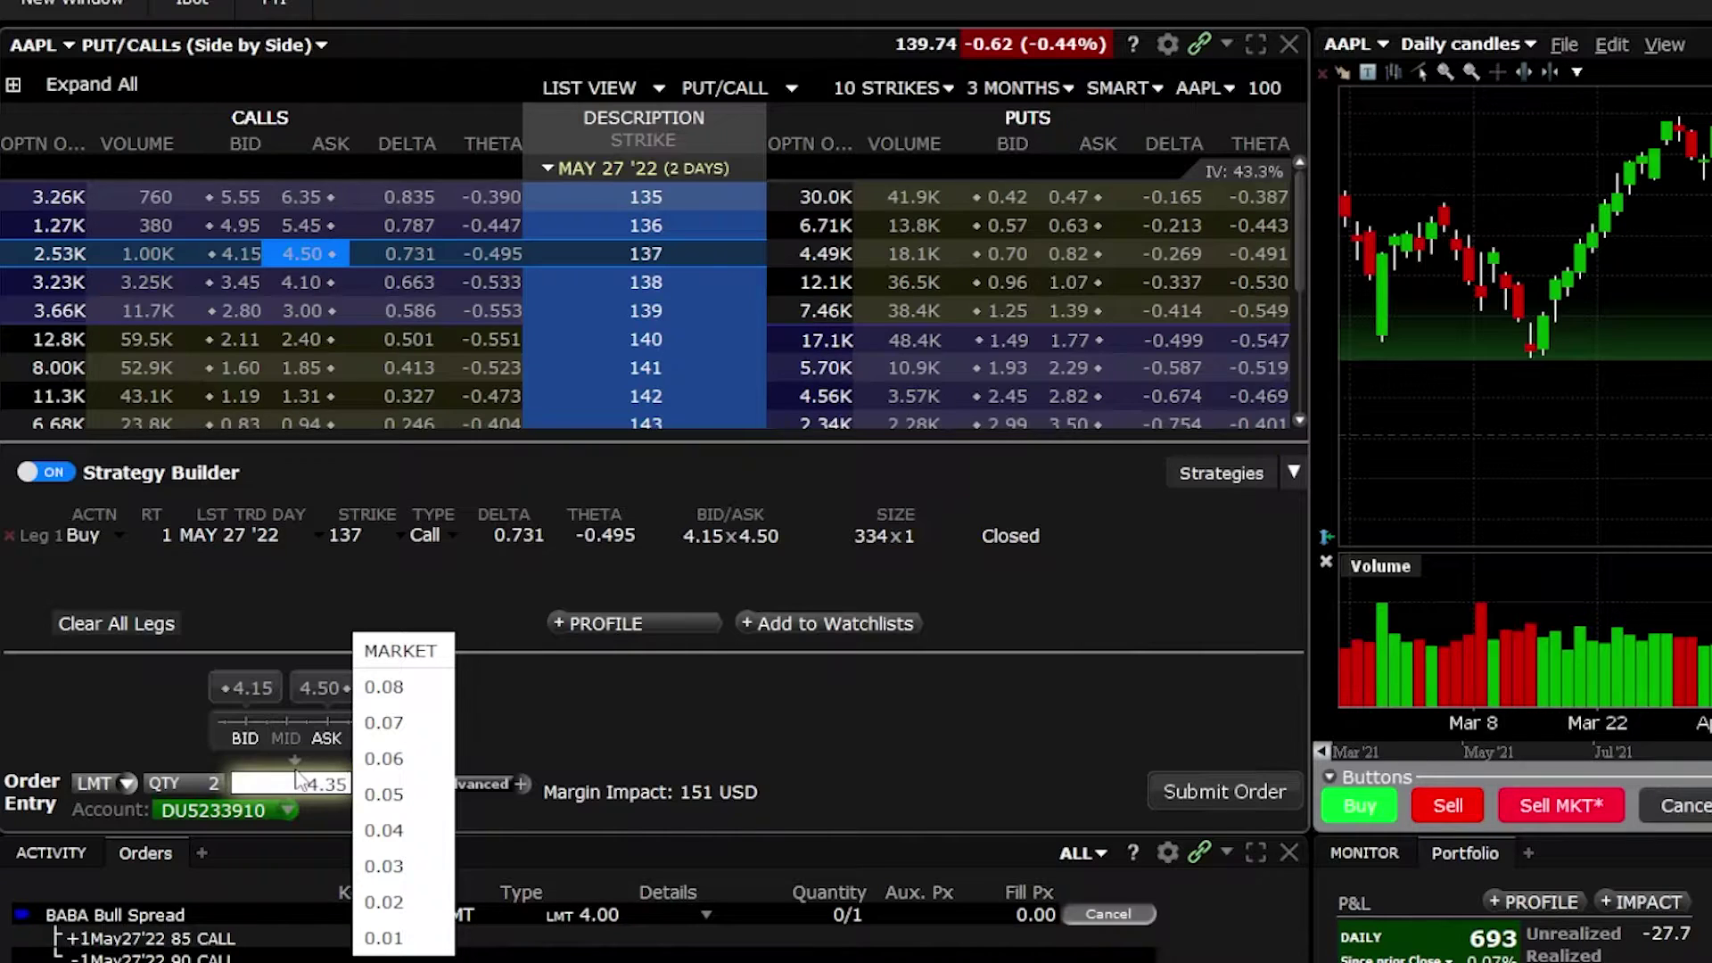
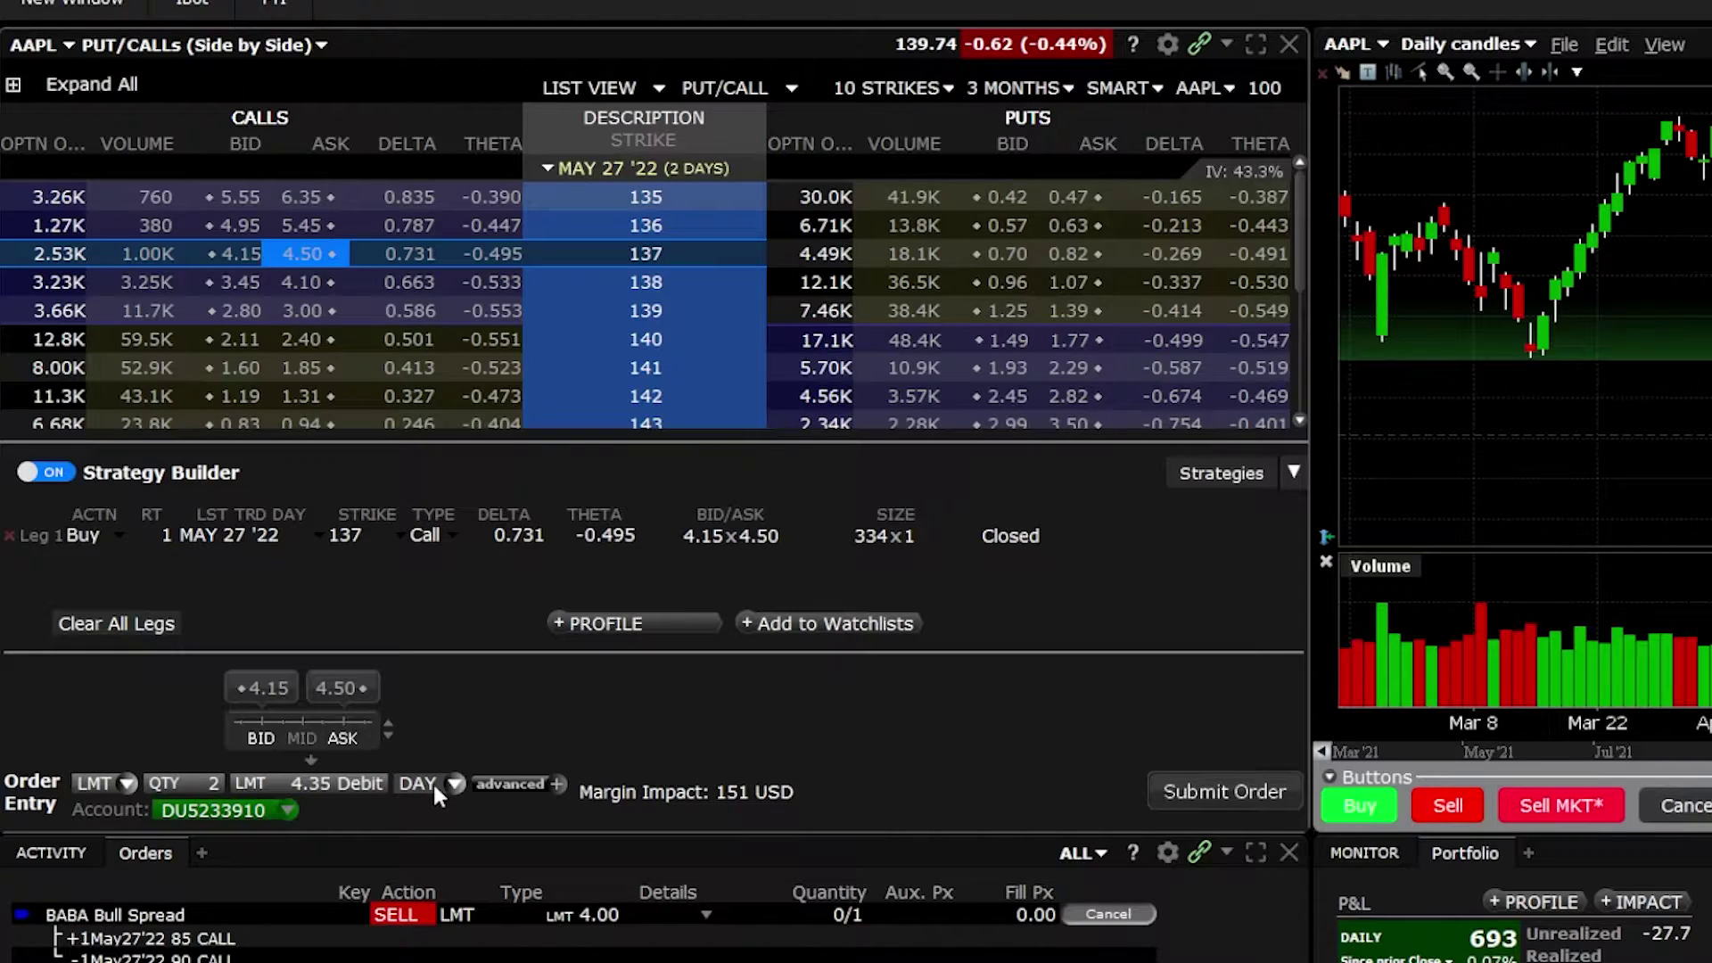
# Step: Review the order's time-in-force choices and advanced settings, keeping DAY
pyautogui.click(432, 784)
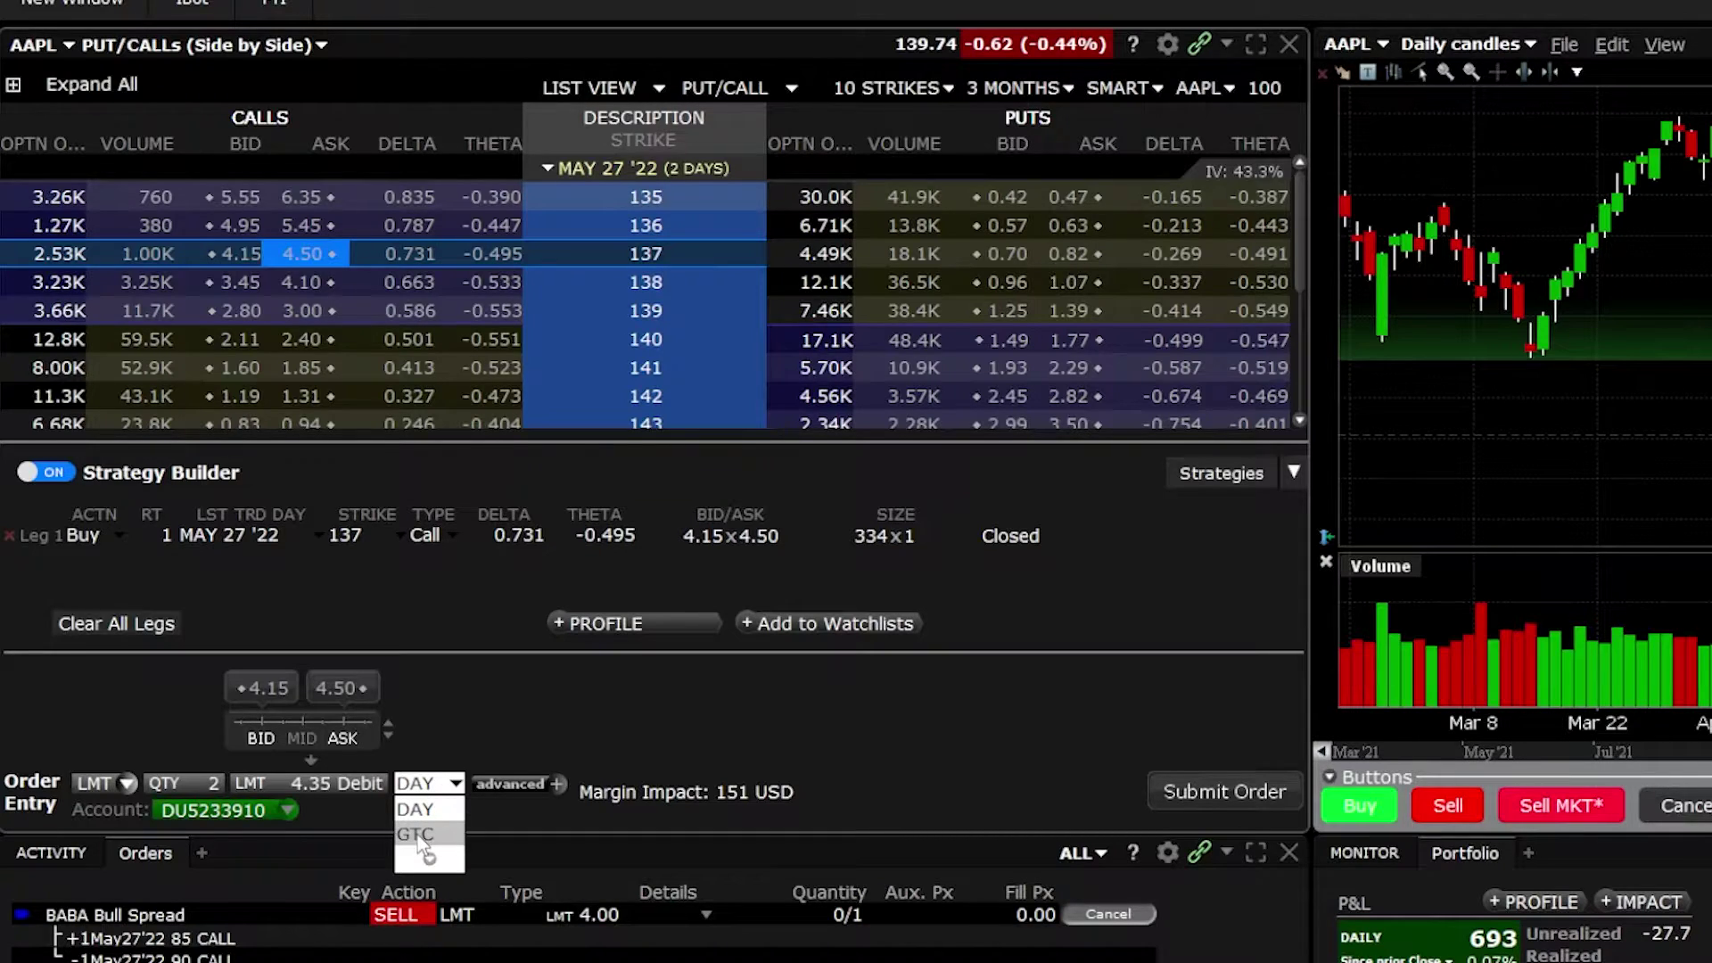
pyautogui.click(464, 747)
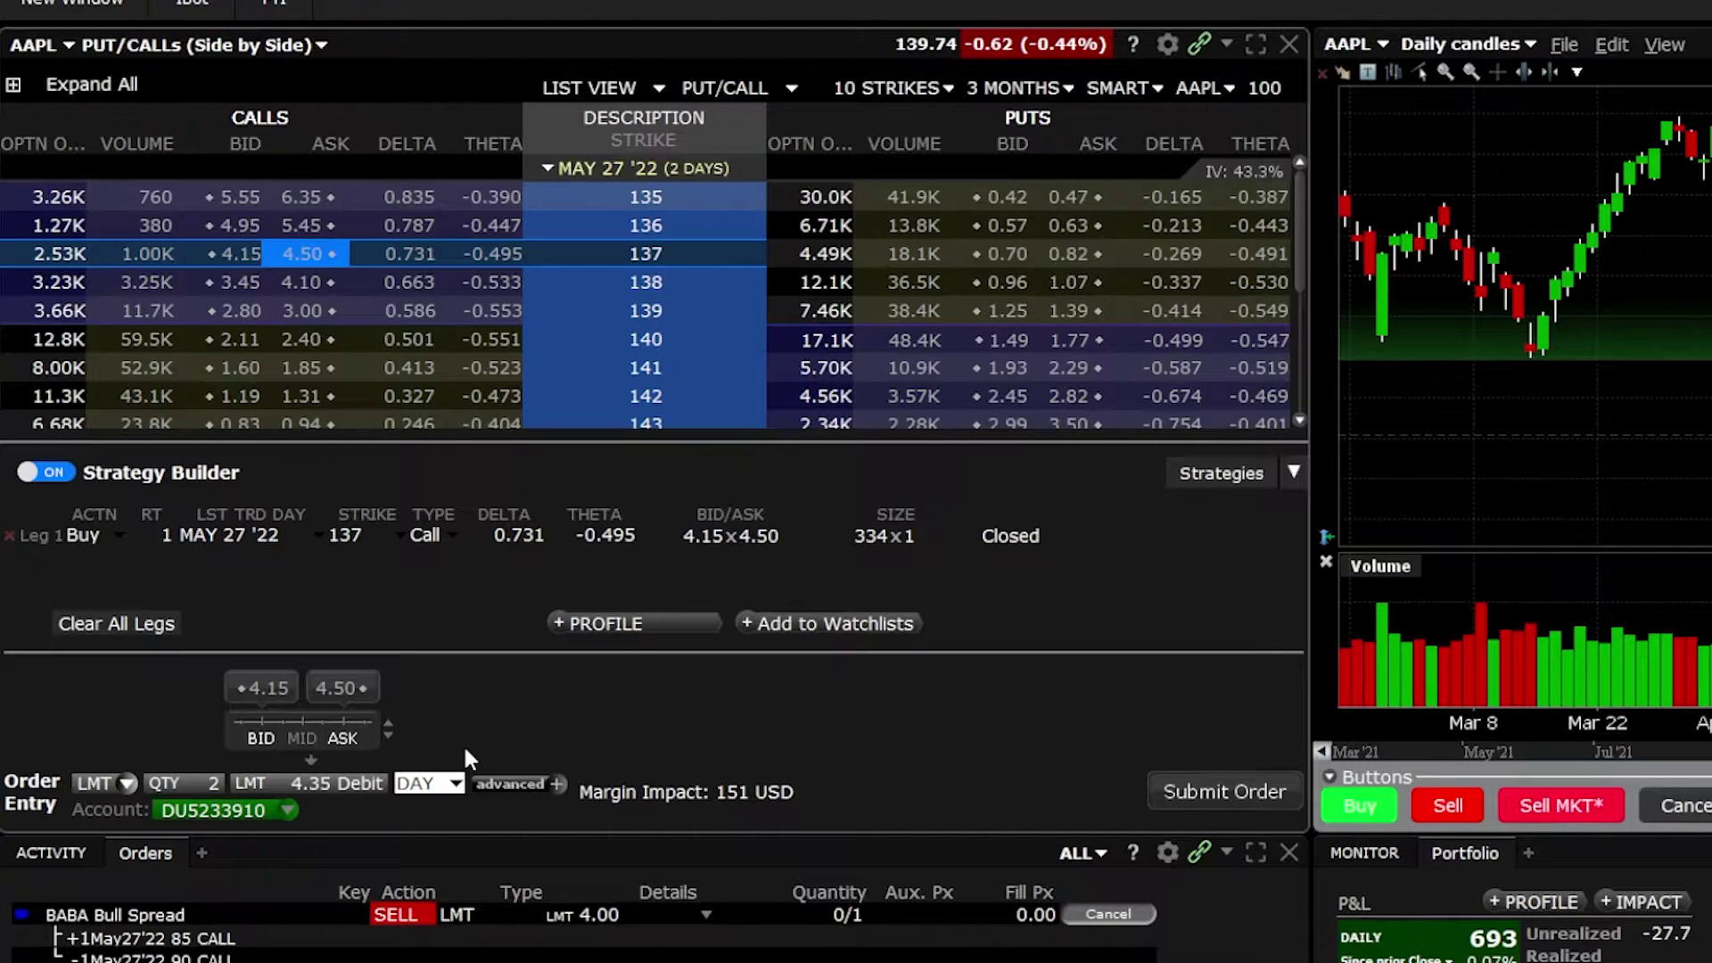
pyautogui.click(549, 785)
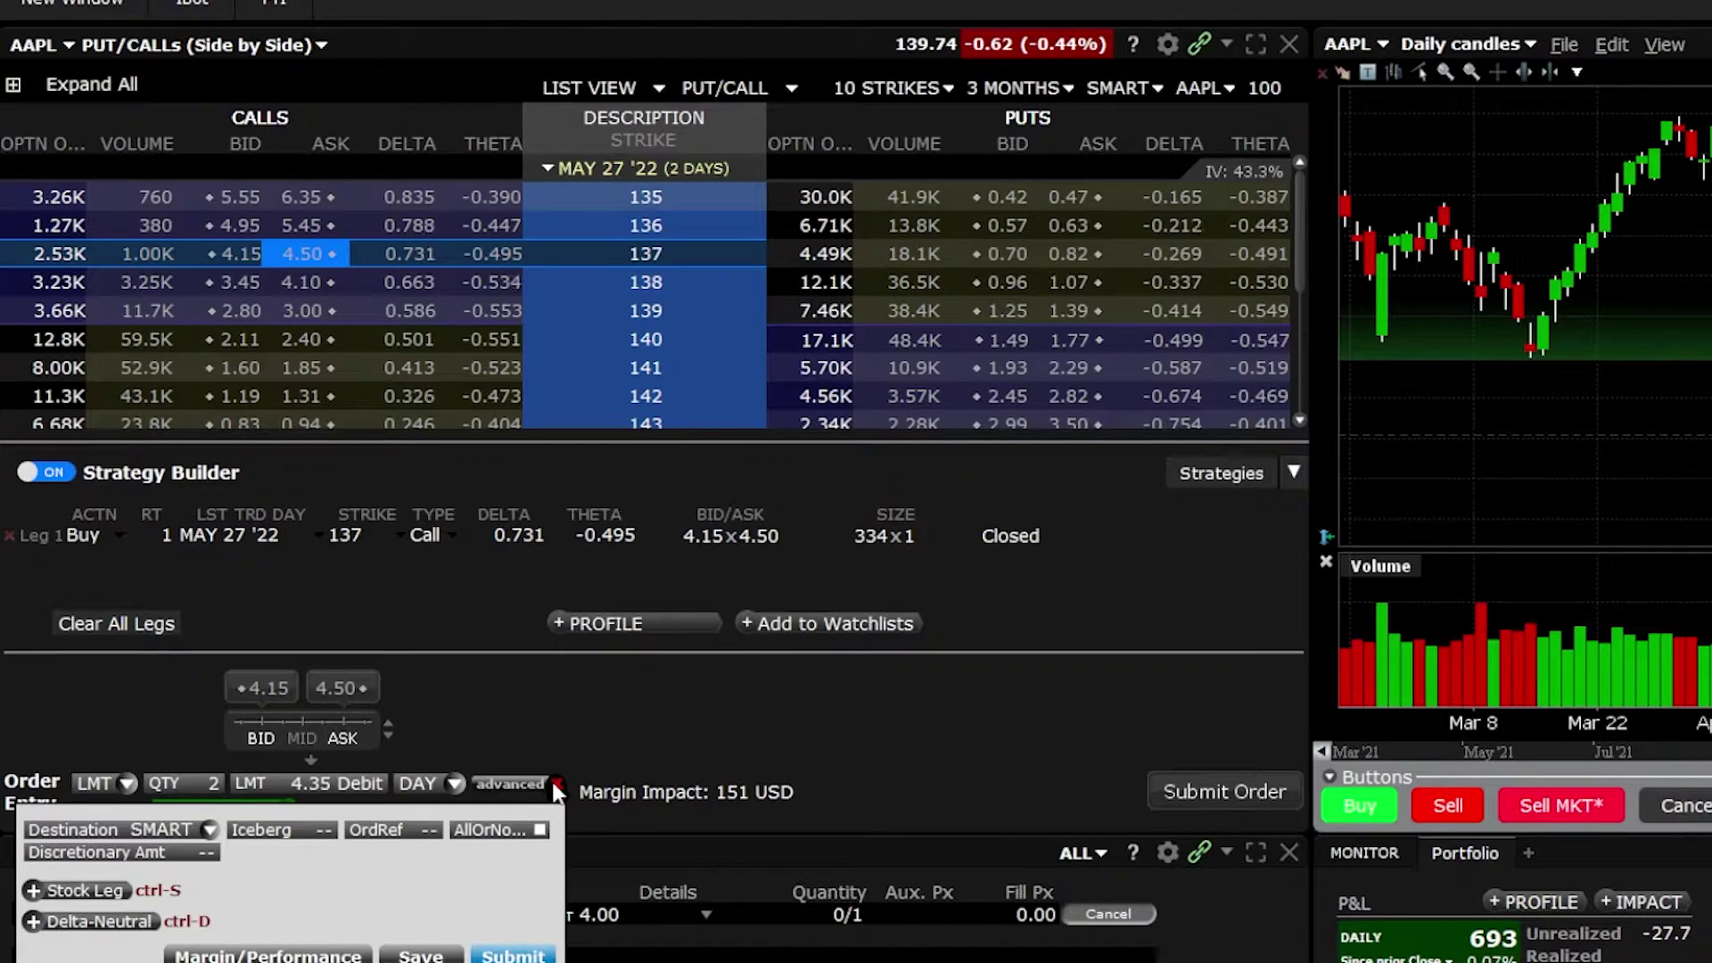
pyautogui.click(554, 786)
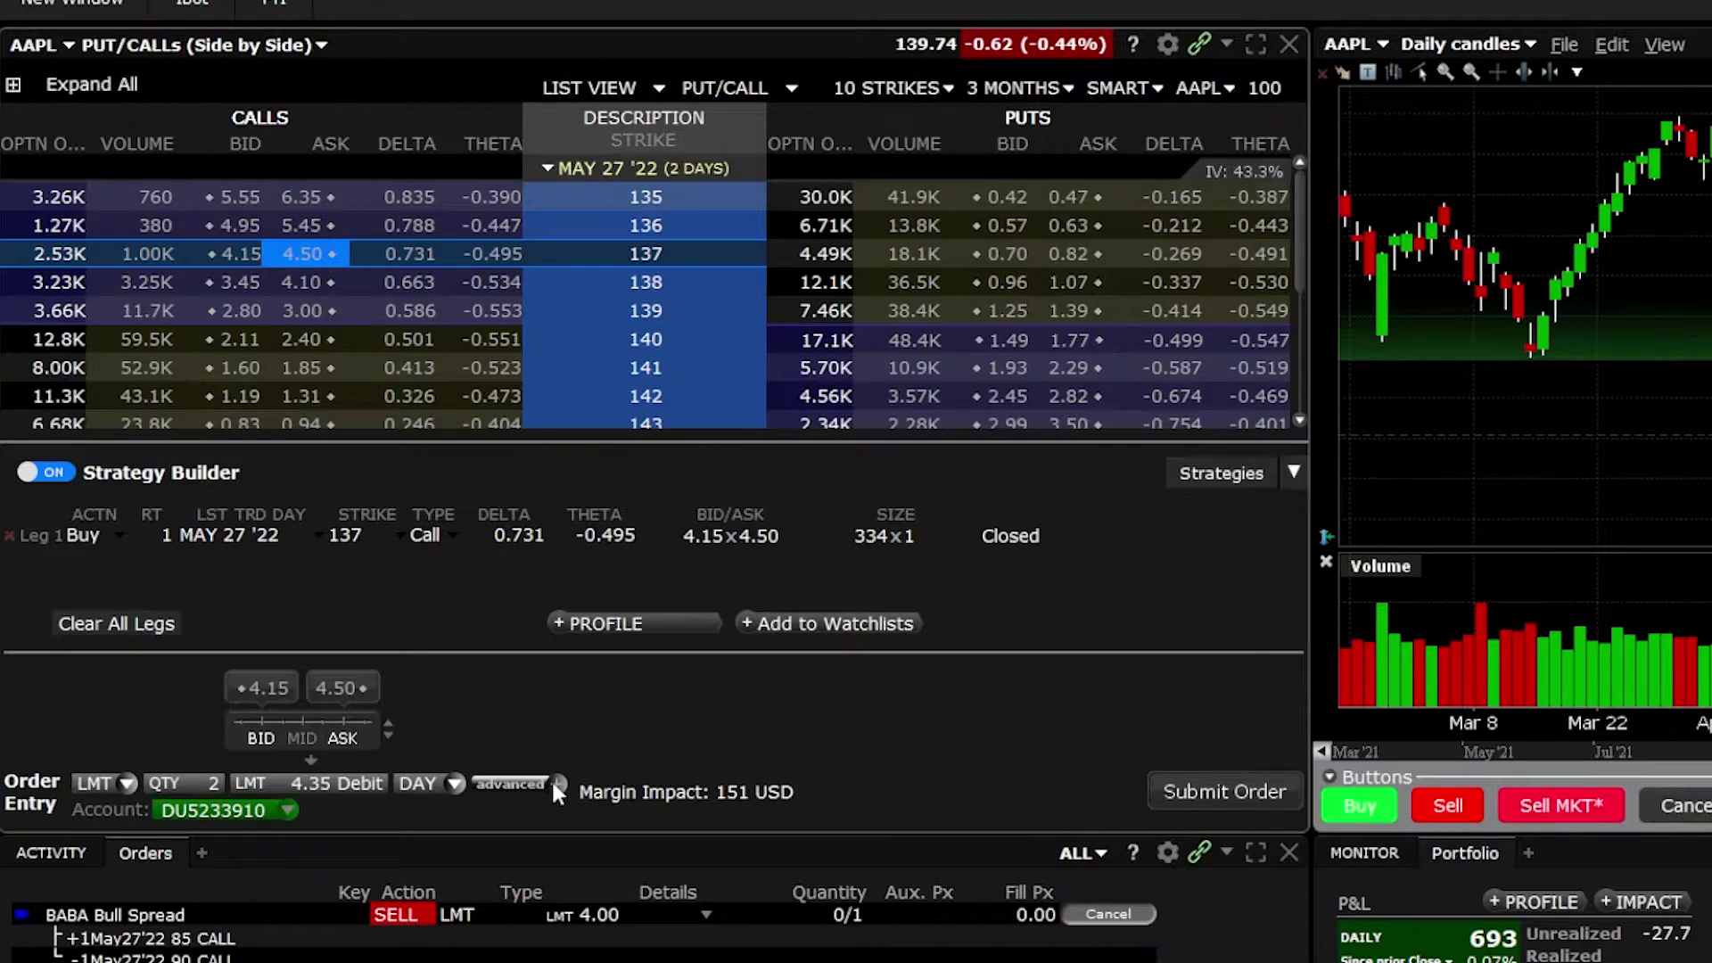
# Step: Submit the AAPL 137 call order, override the precautionary message to transmit it, and choose to always use the Price Management Algo
pyautogui.click(1220, 789)
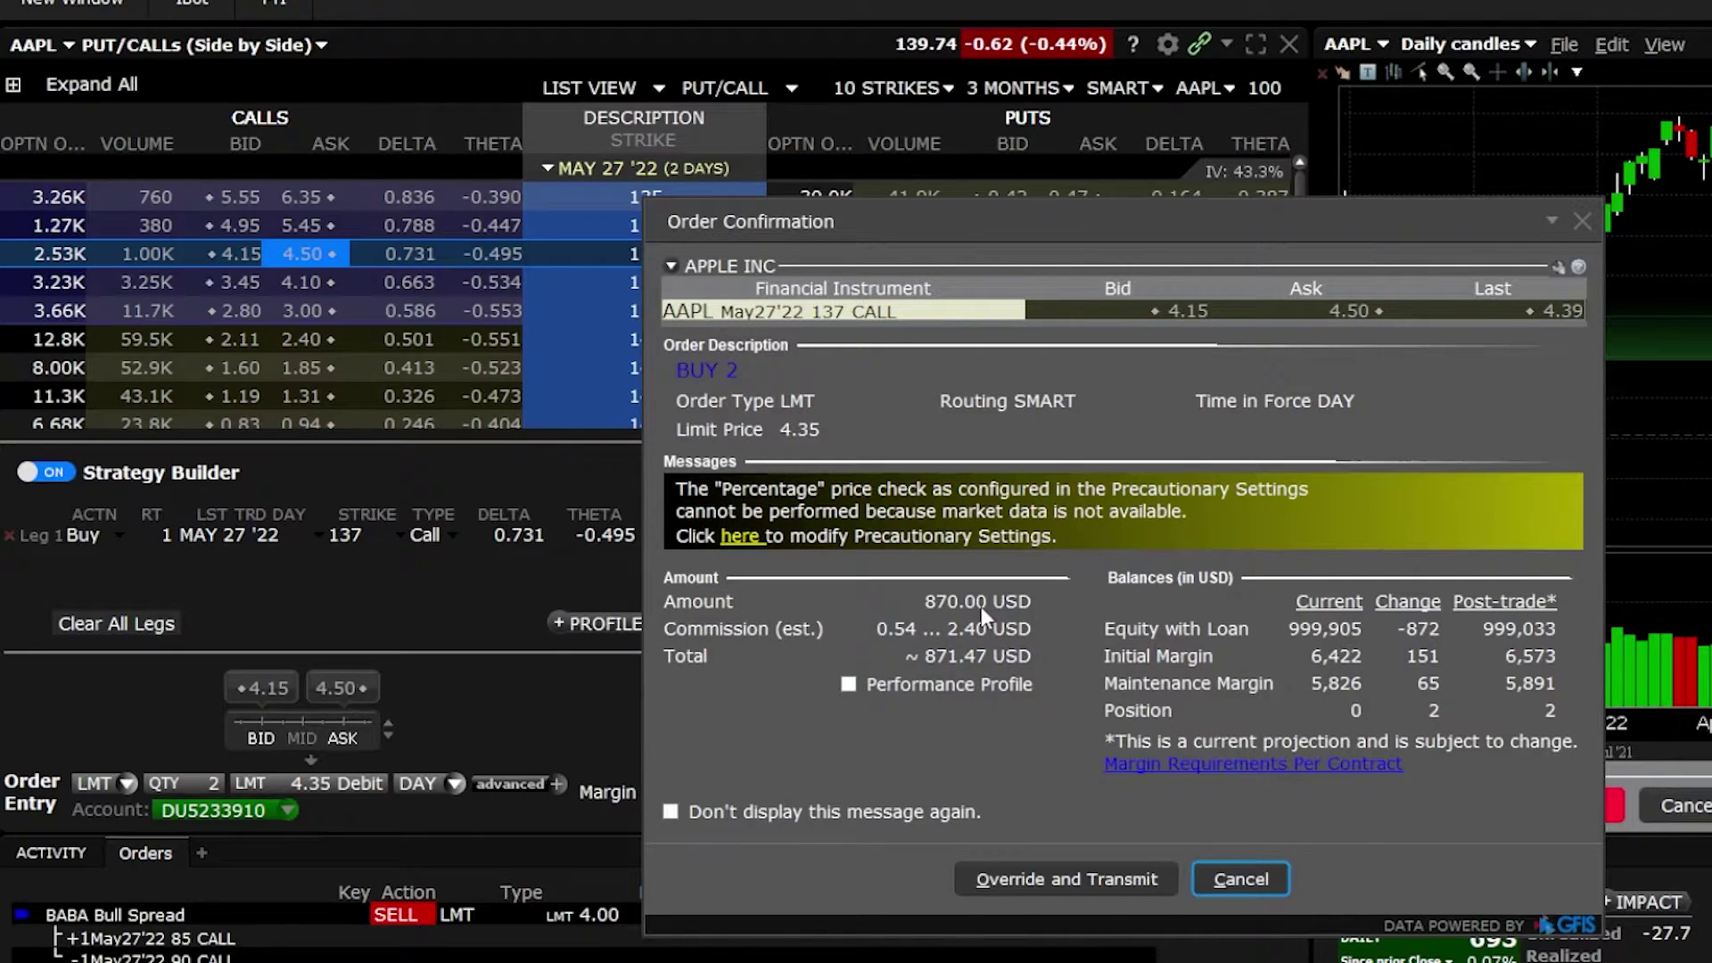
pyautogui.click(1117, 881)
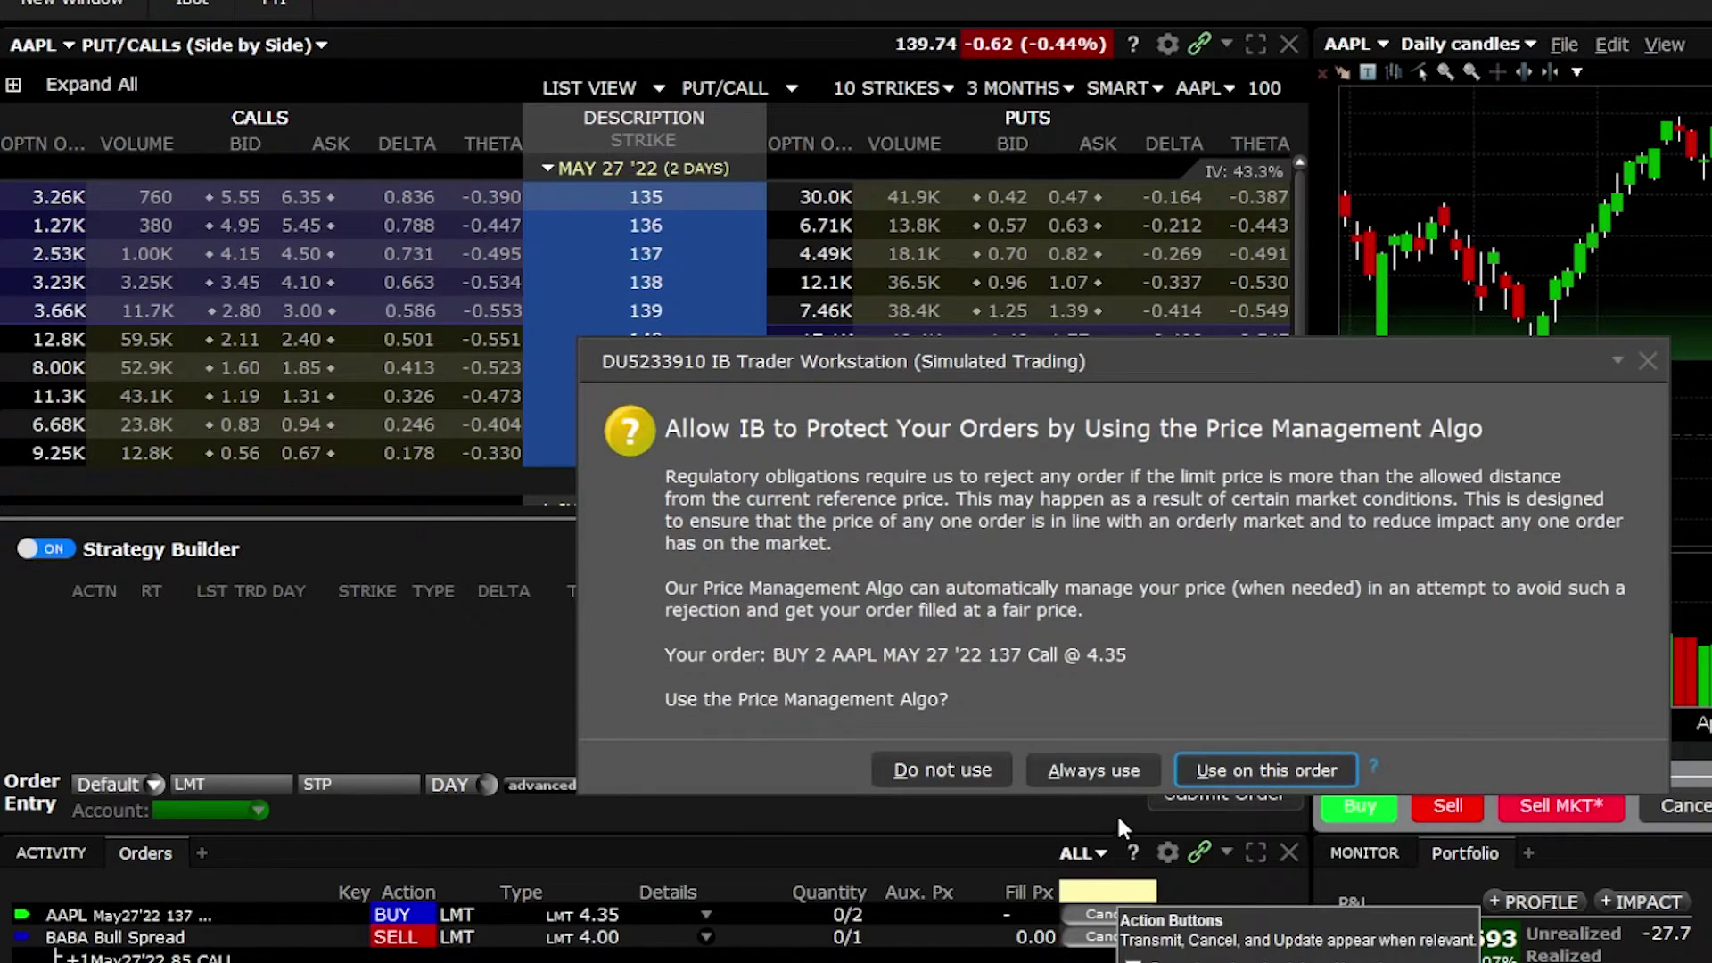
pyautogui.click(1104, 773)
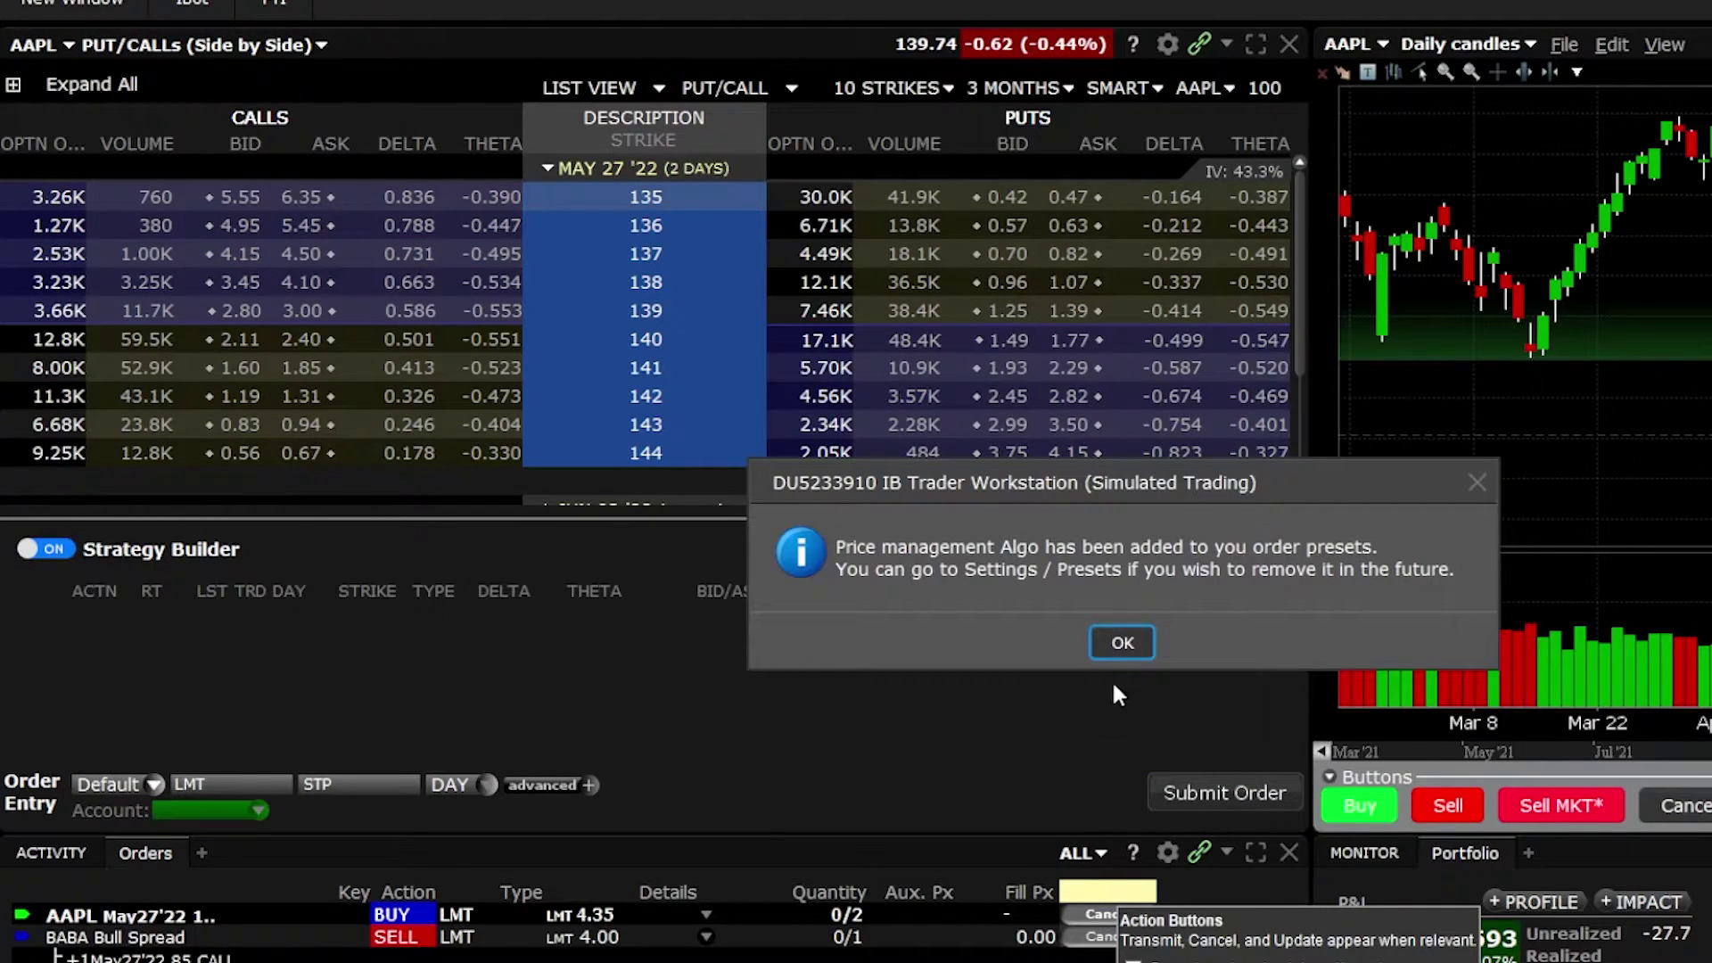
pyautogui.click(1121, 642)
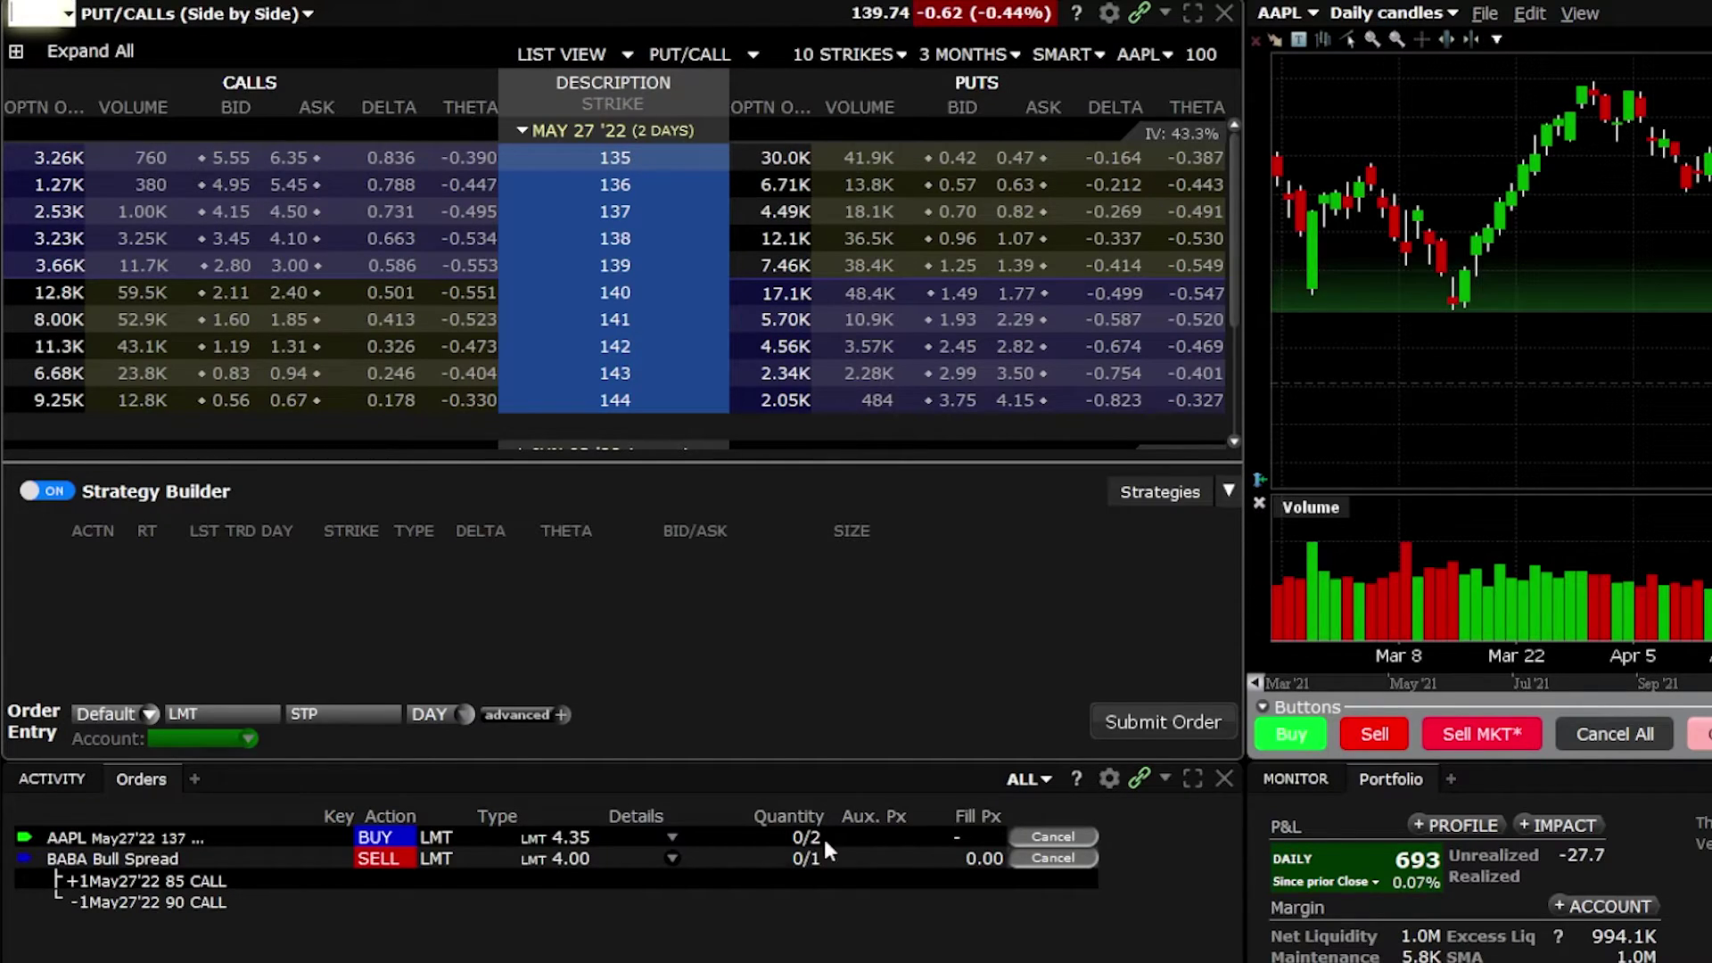
# Step: Modify the pending AAPL May27'22 137 call order in an order ticket, setting its limit price to 4.50, and transmit it
pyautogui.moveTo(821, 827)
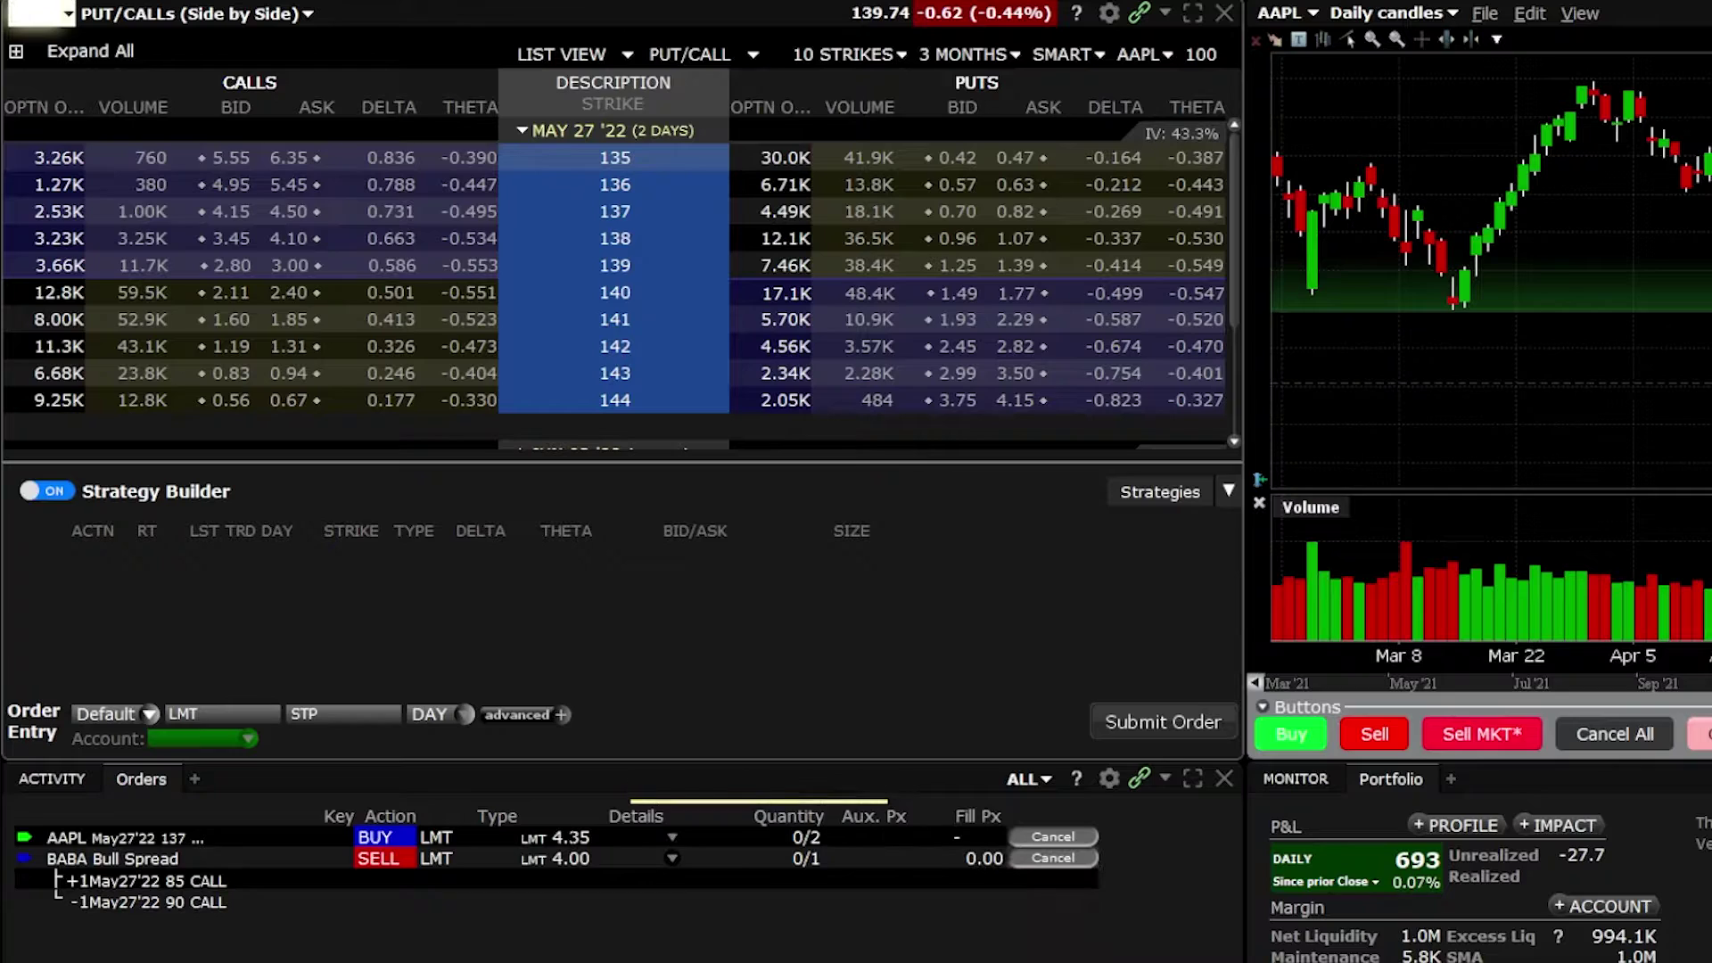
pyautogui.rightClick(572, 840)
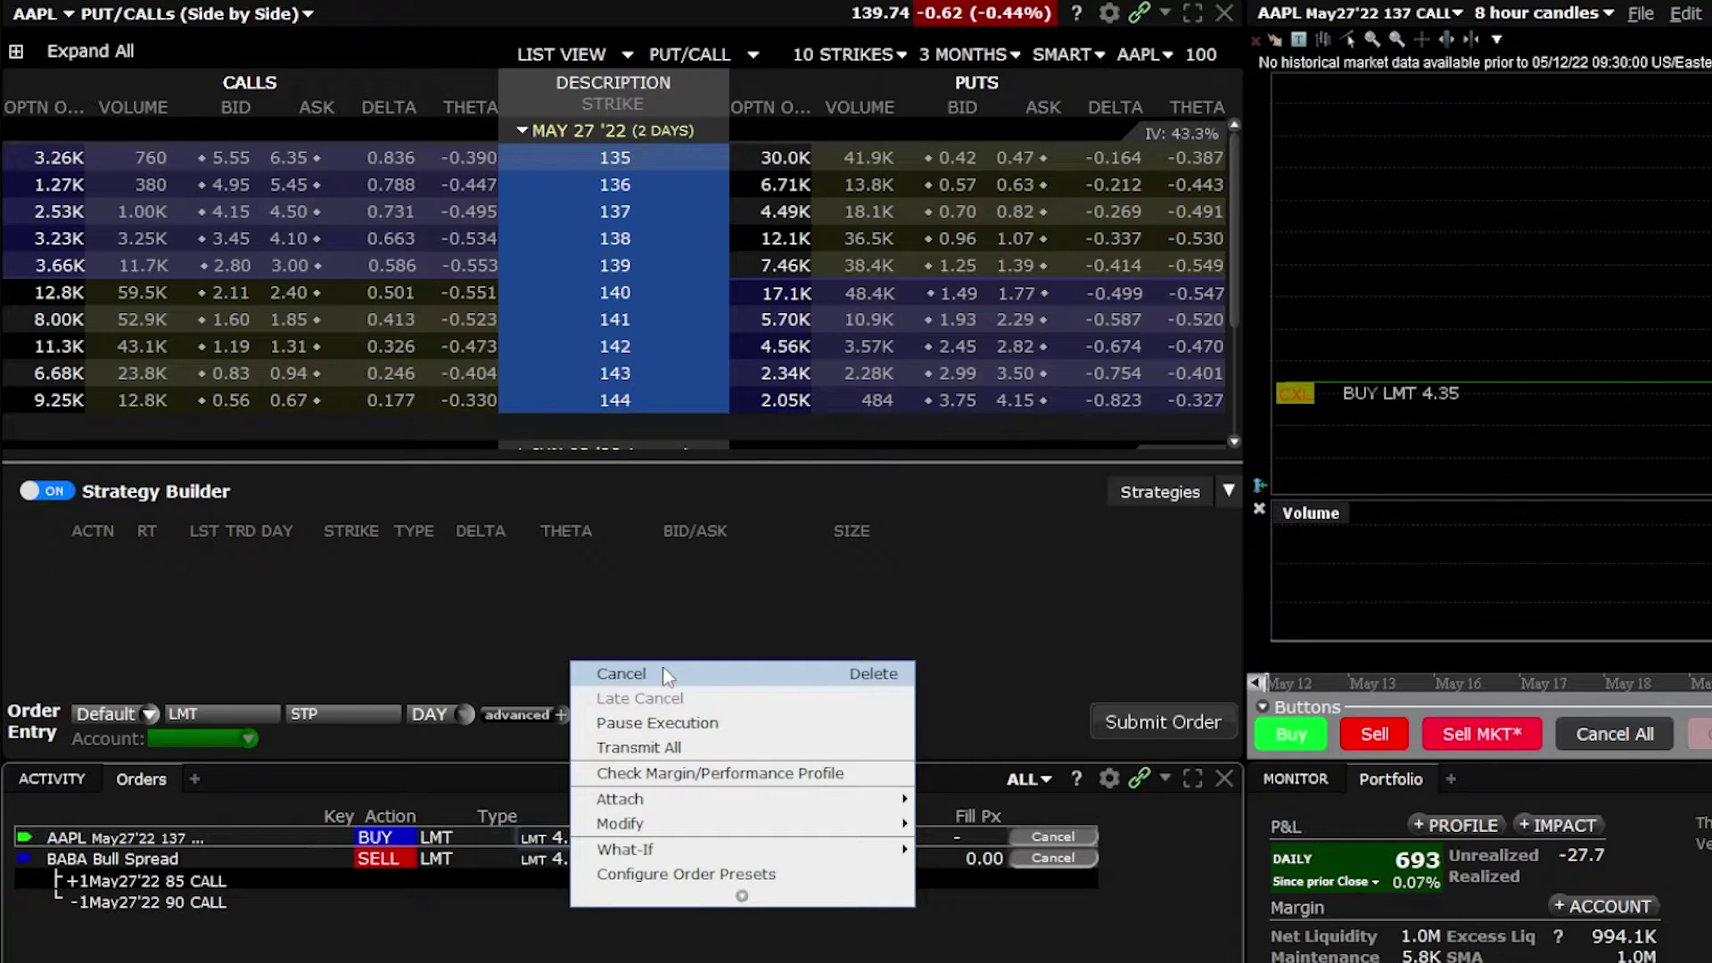
pyautogui.moveTo(652, 822)
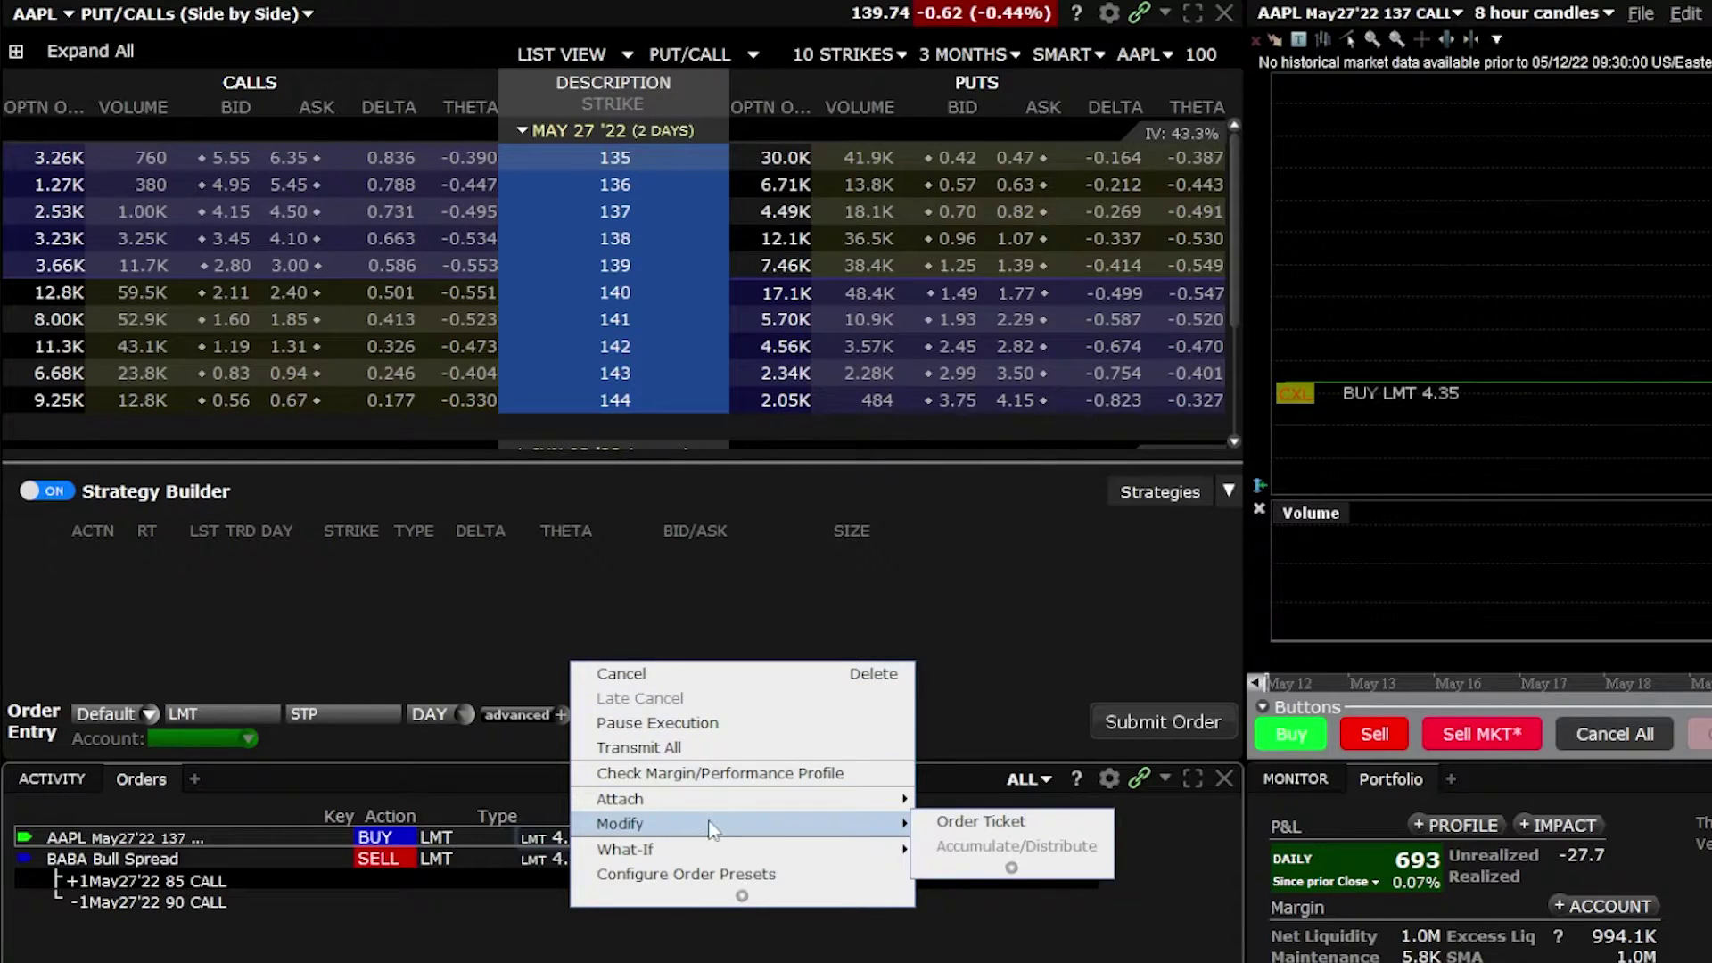
pyautogui.click(970, 819)
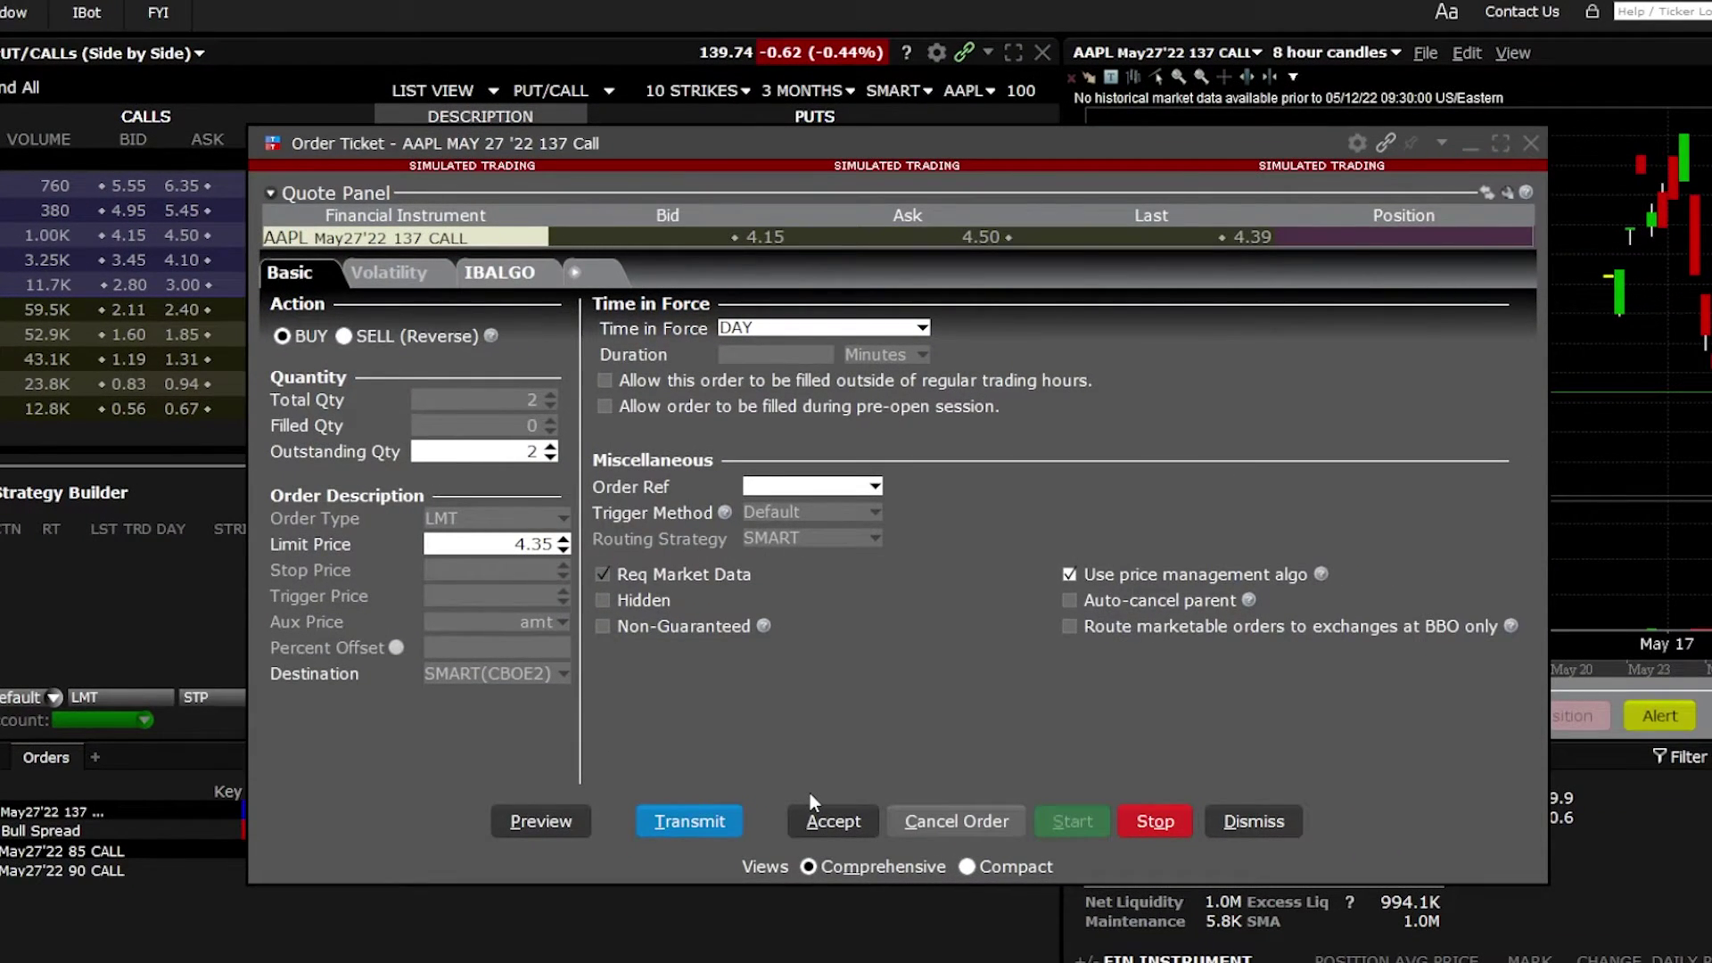
pyautogui.click(514, 544)
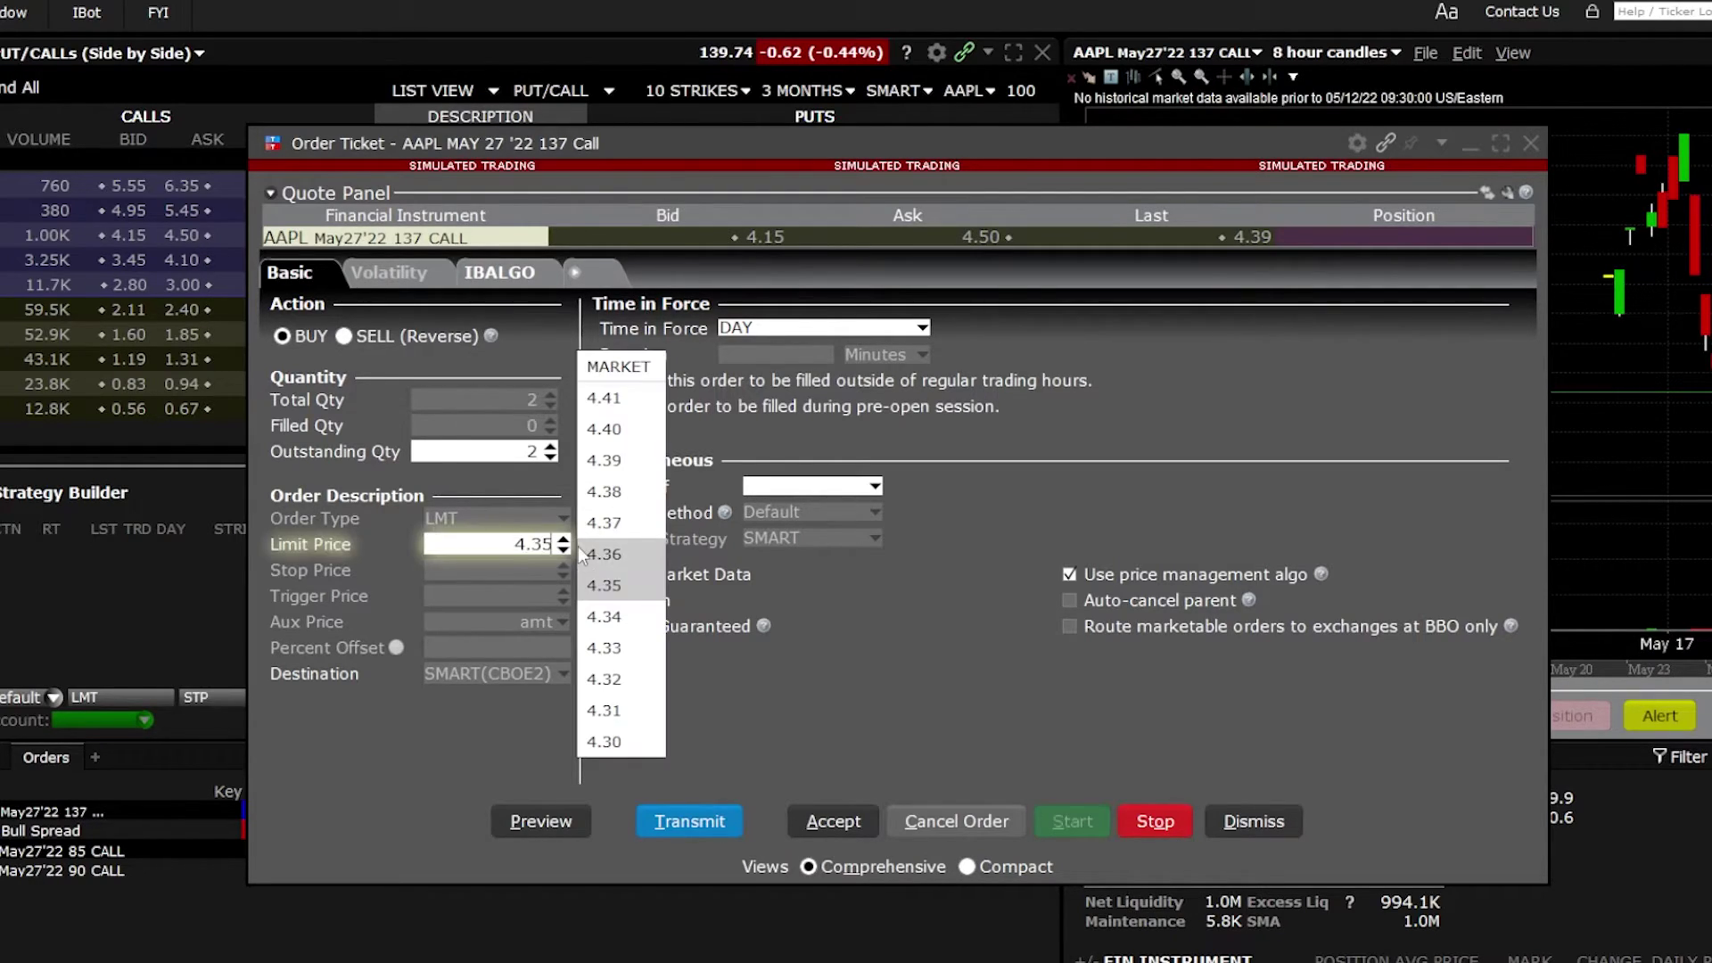
pyautogui.moveTo(558, 545); pyautogui.dragTo(497, 545)
pyautogui.write('4.50')
pyautogui.click(698, 817)
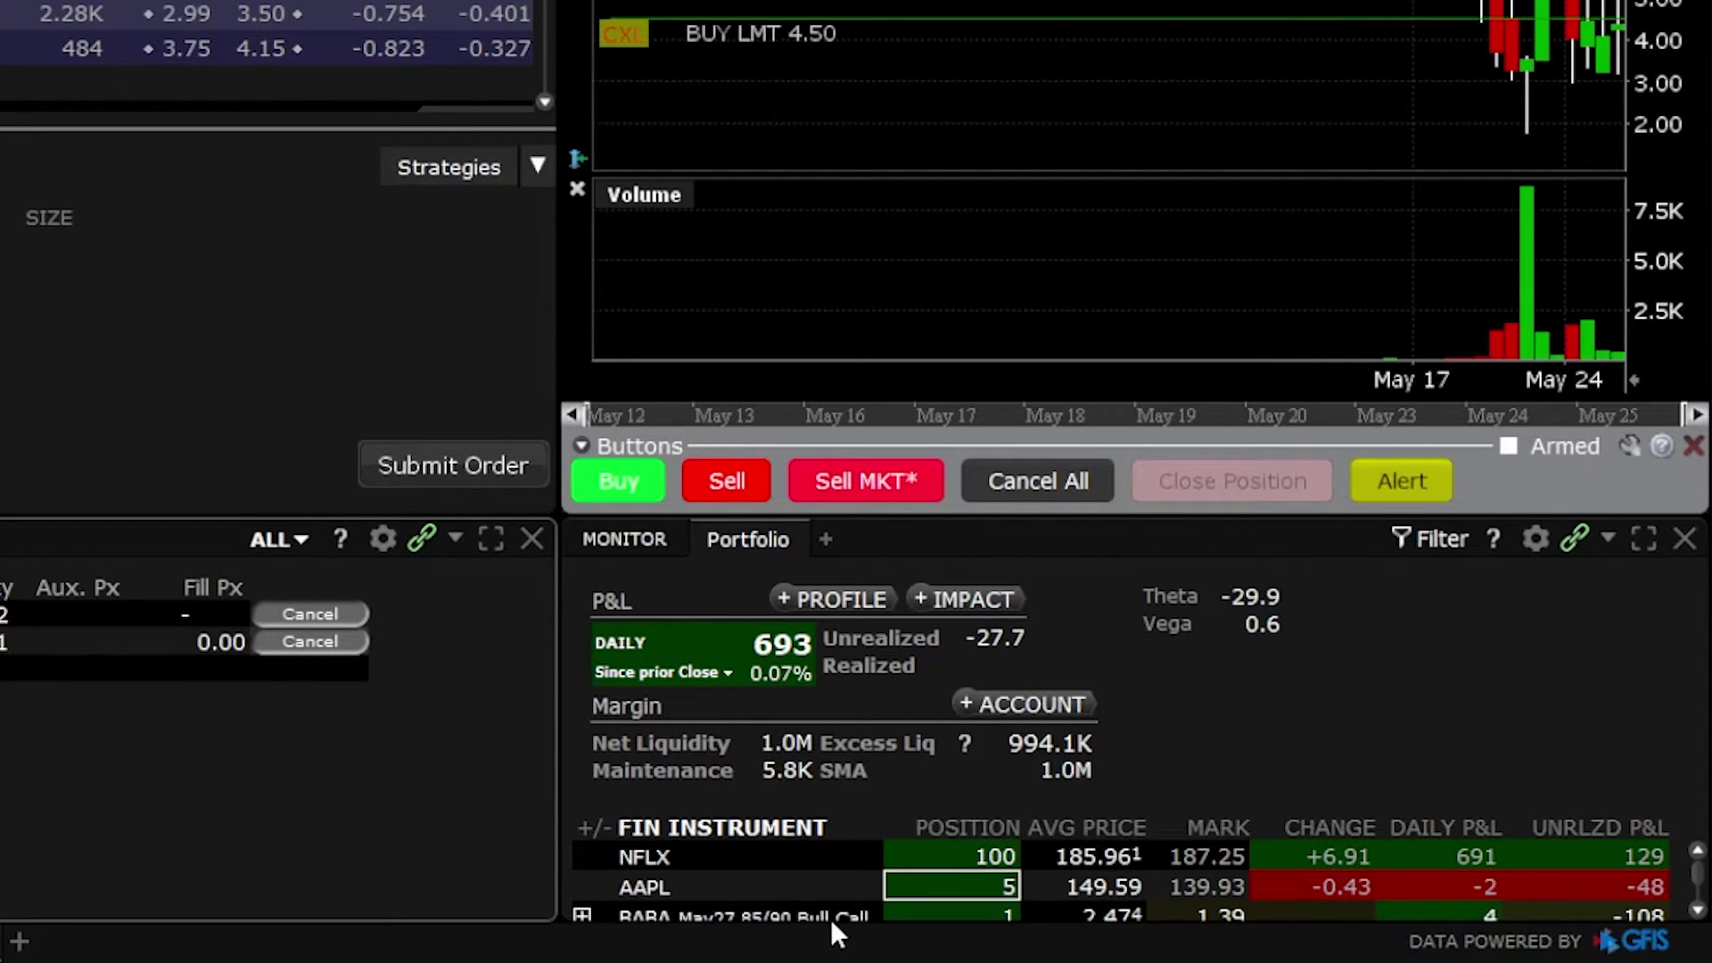
# Step: Start closing 100% of the BABA May27 85/90 Bull Call position from the portfolio, then dismiss the closing-order dialog
pyautogui.scroll(-1, 831, 919)
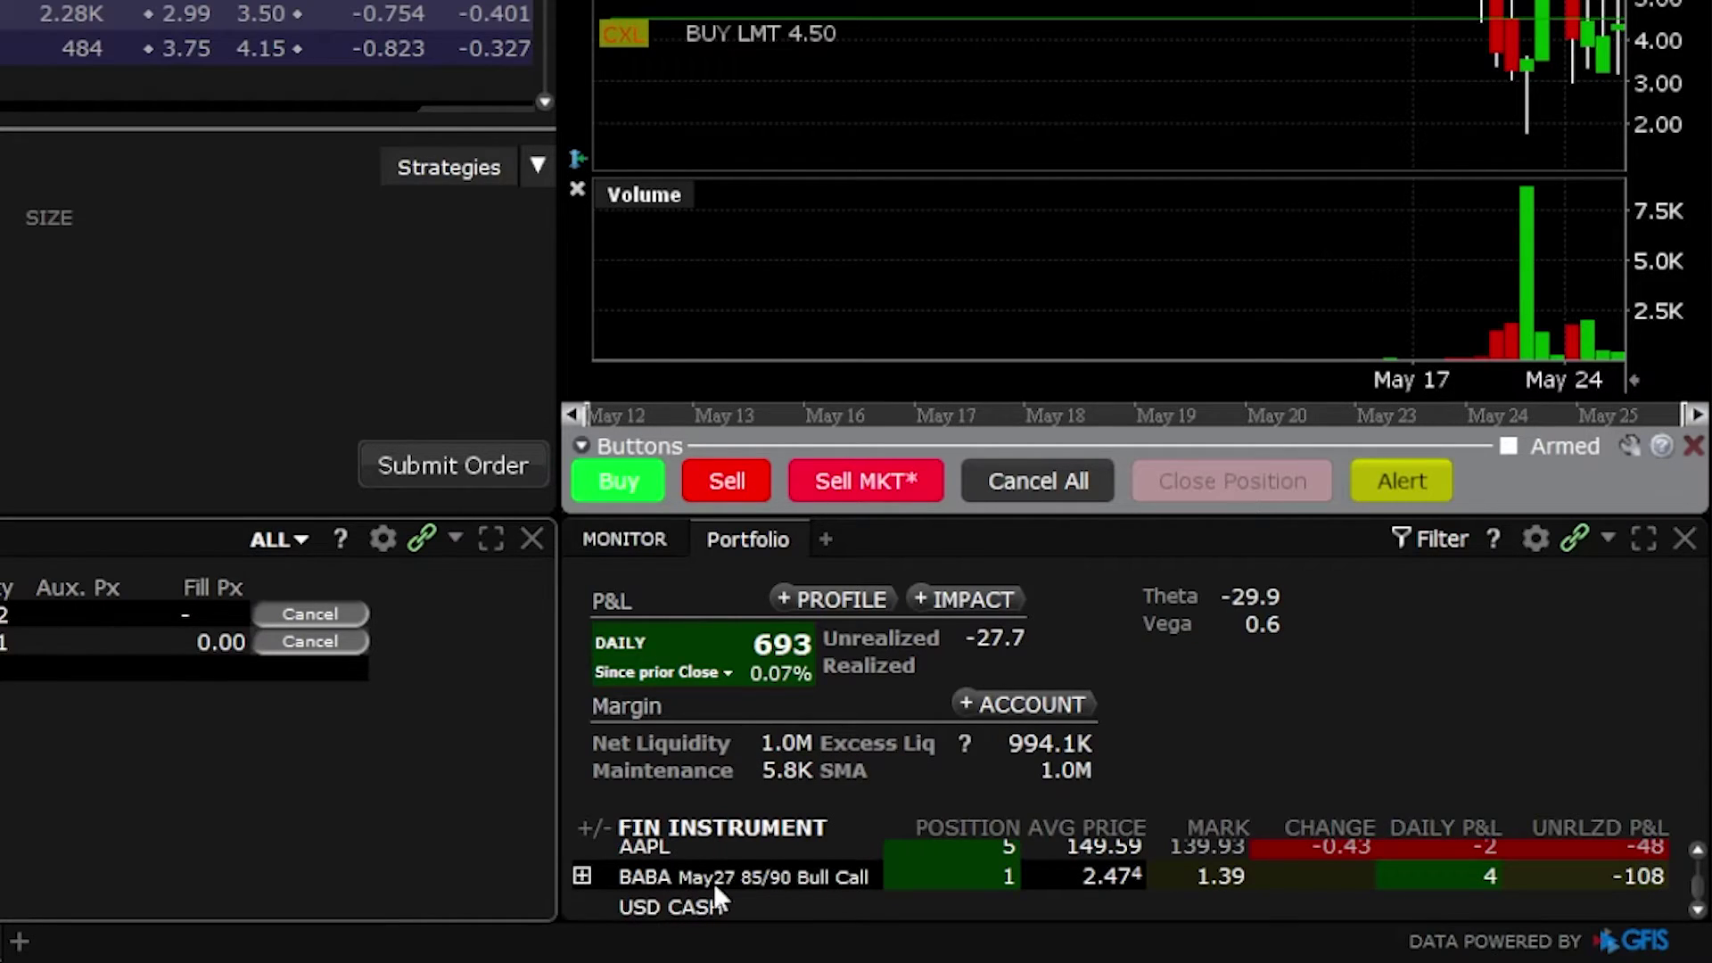
pyautogui.moveTo(731, 887)
pyautogui.rightClick(677, 878)
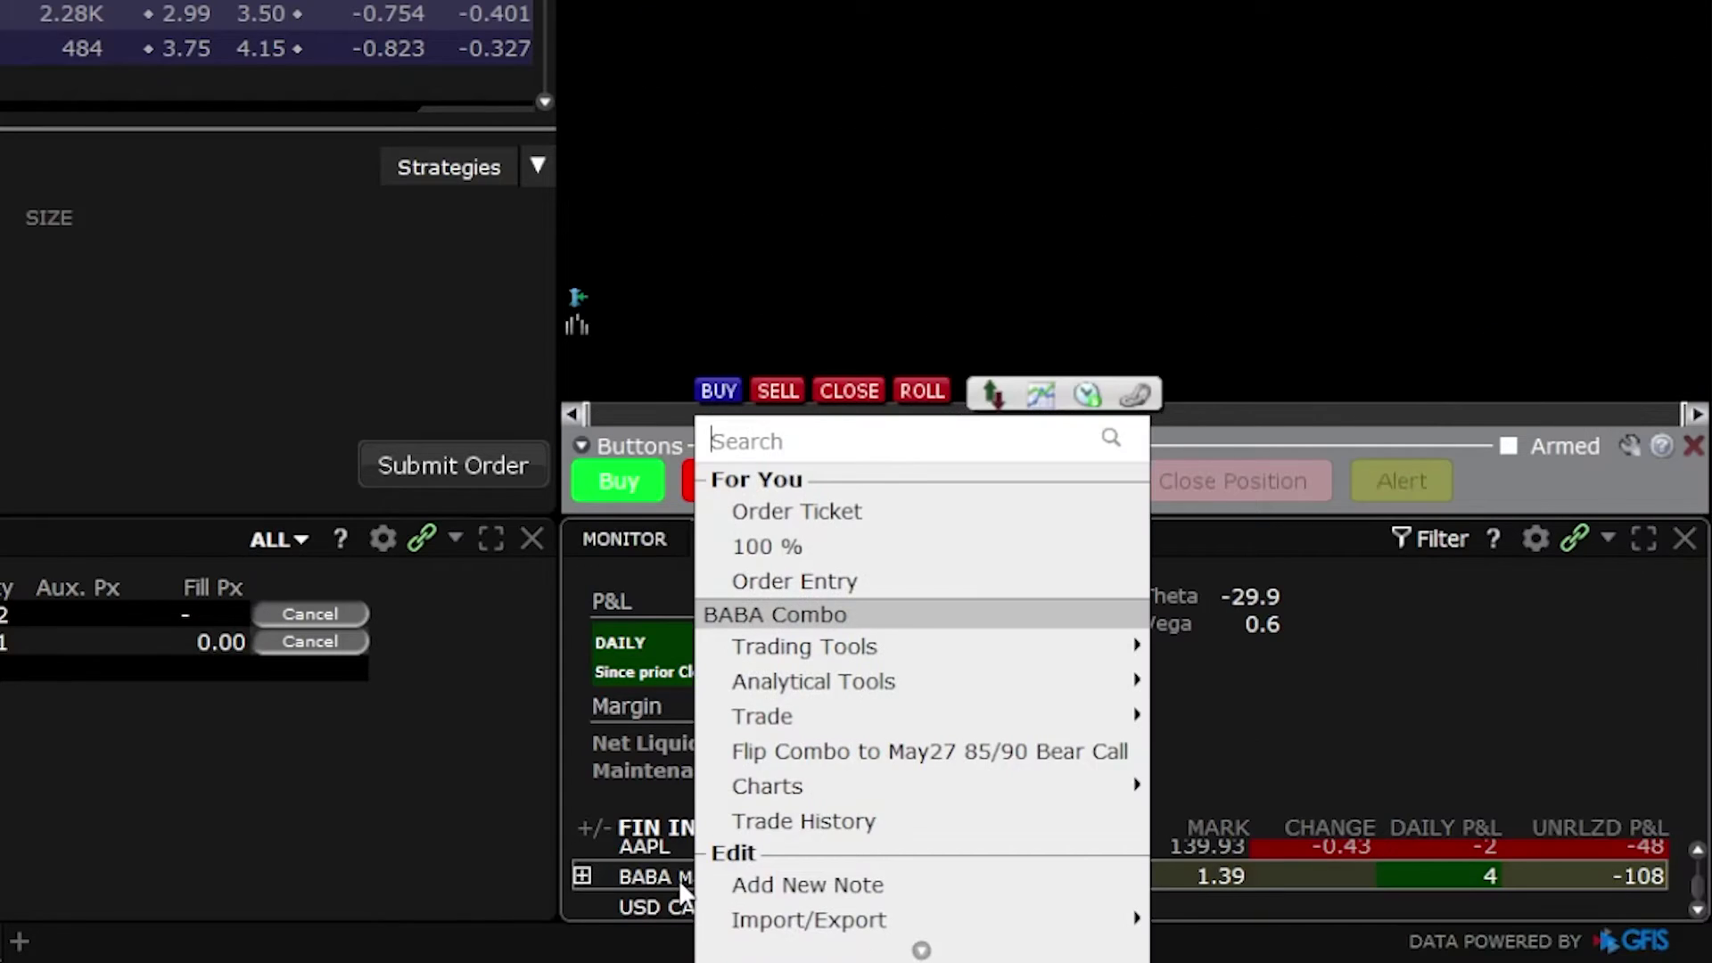
pyautogui.moveTo(796, 718)
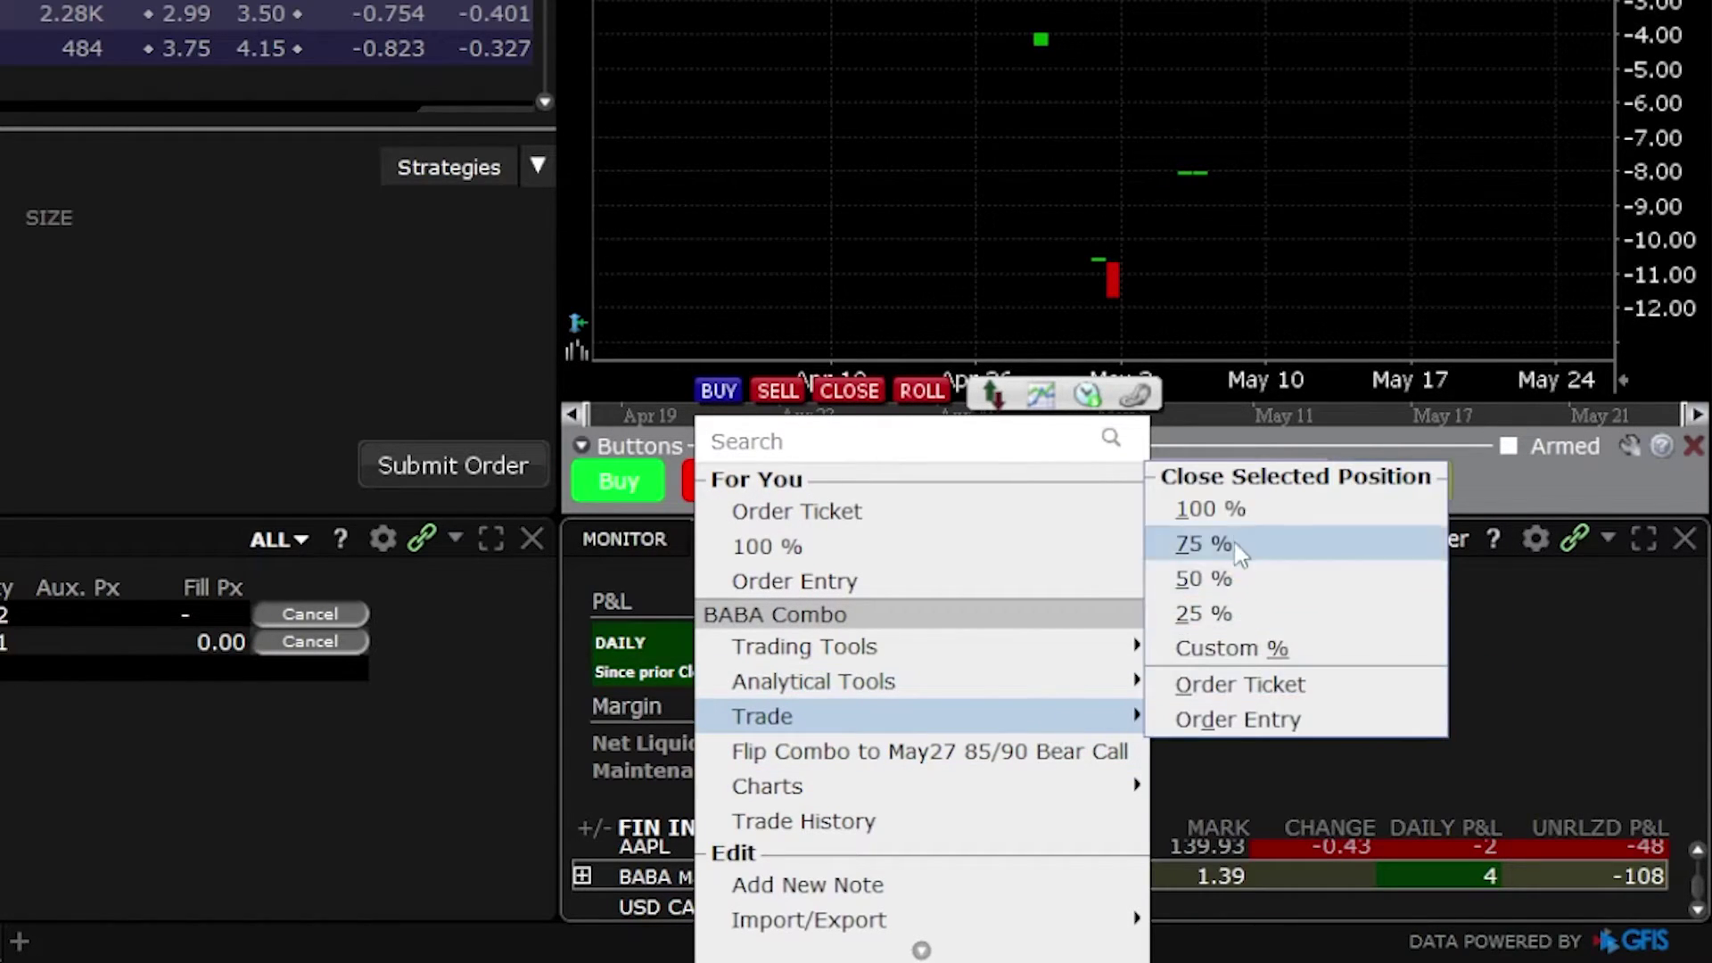
pyautogui.click(1210, 509)
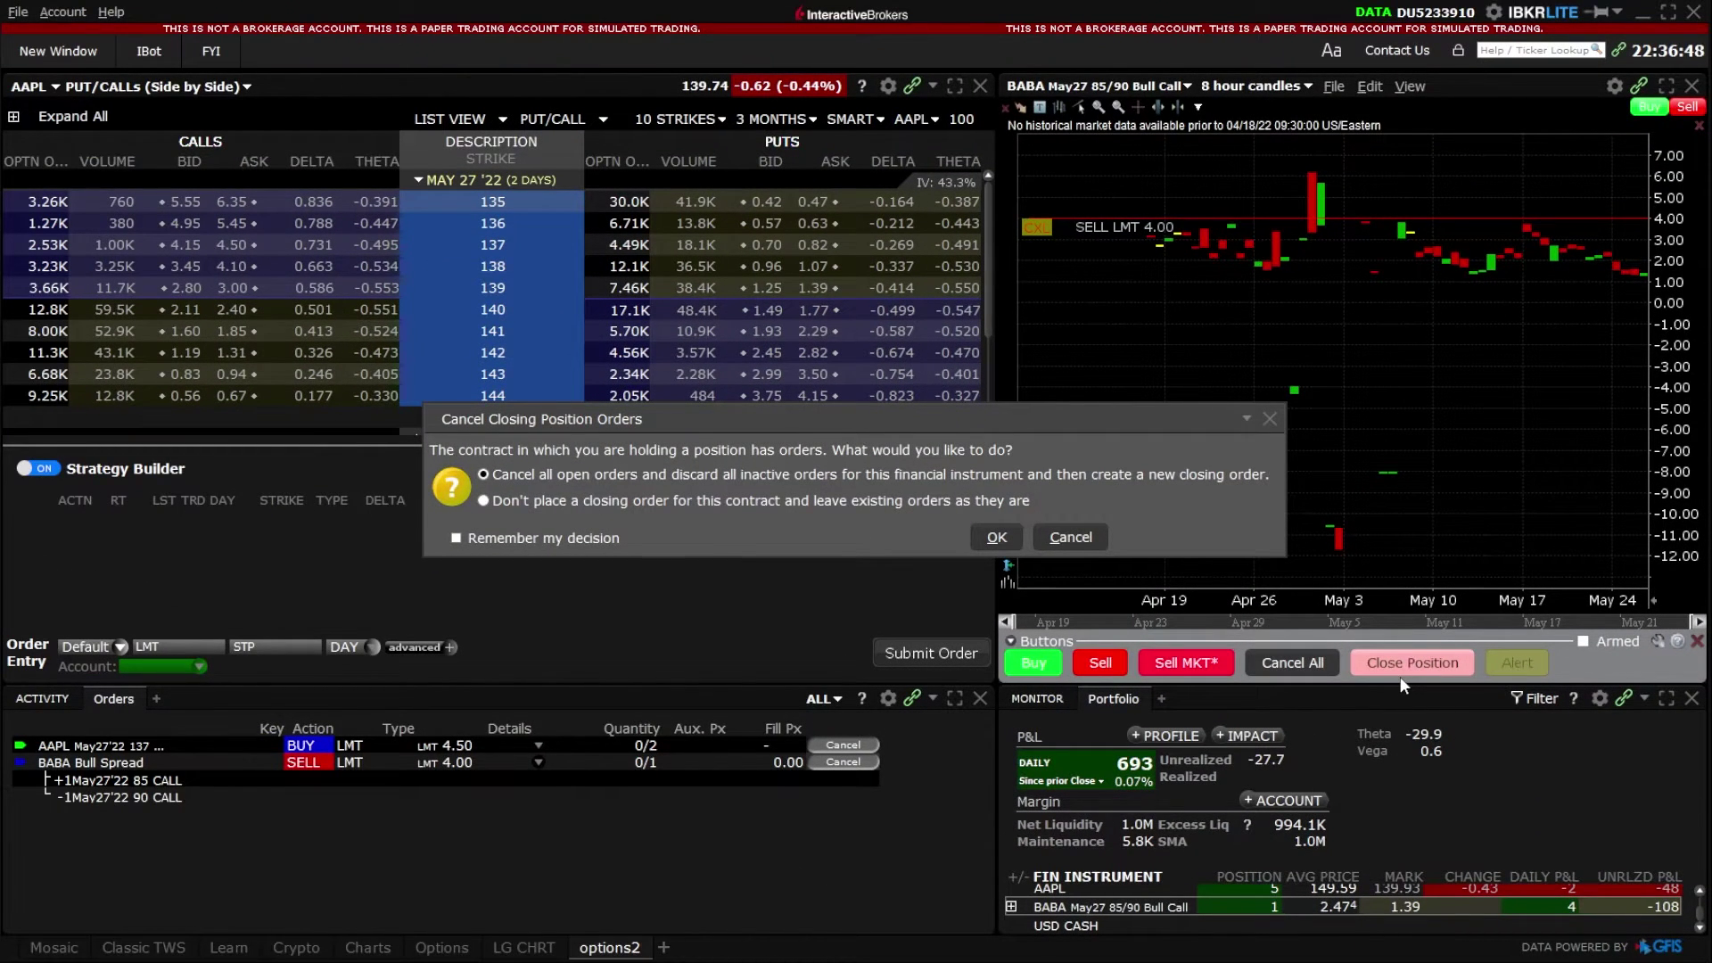
pyautogui.click(1270, 420)
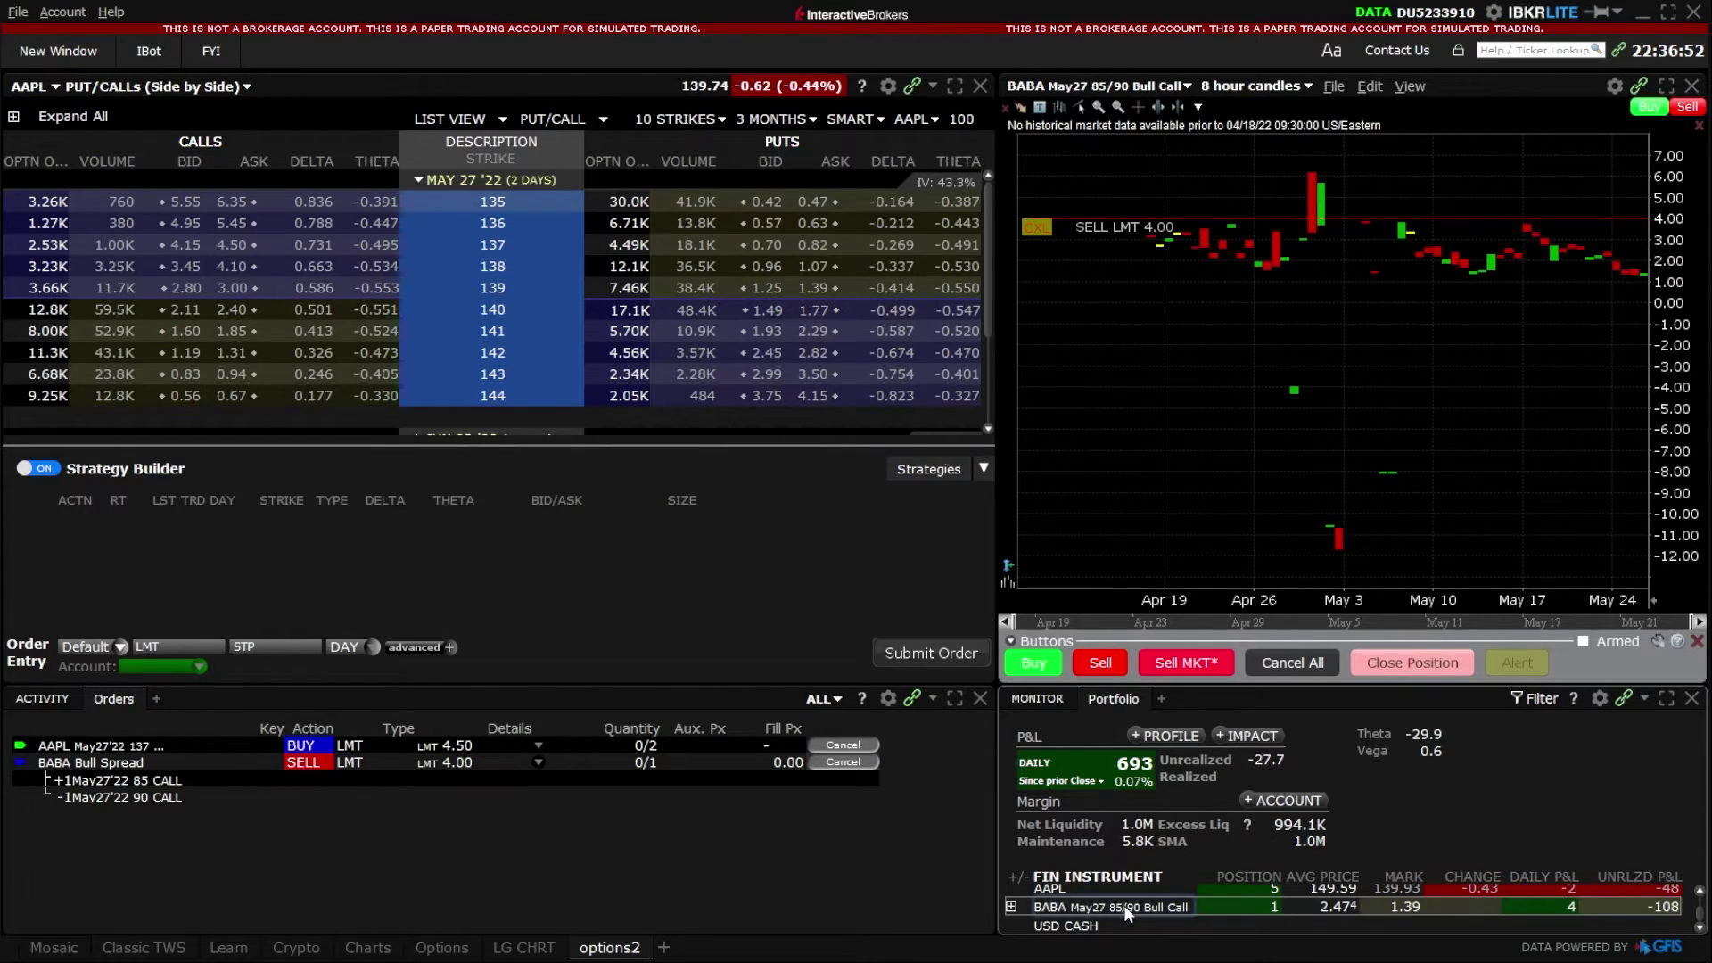
# Step: Prepare an order closing 100% of the NFLX position from the portfolio, and close the order entry without submitting
pyautogui.scroll(2, 1123, 898)
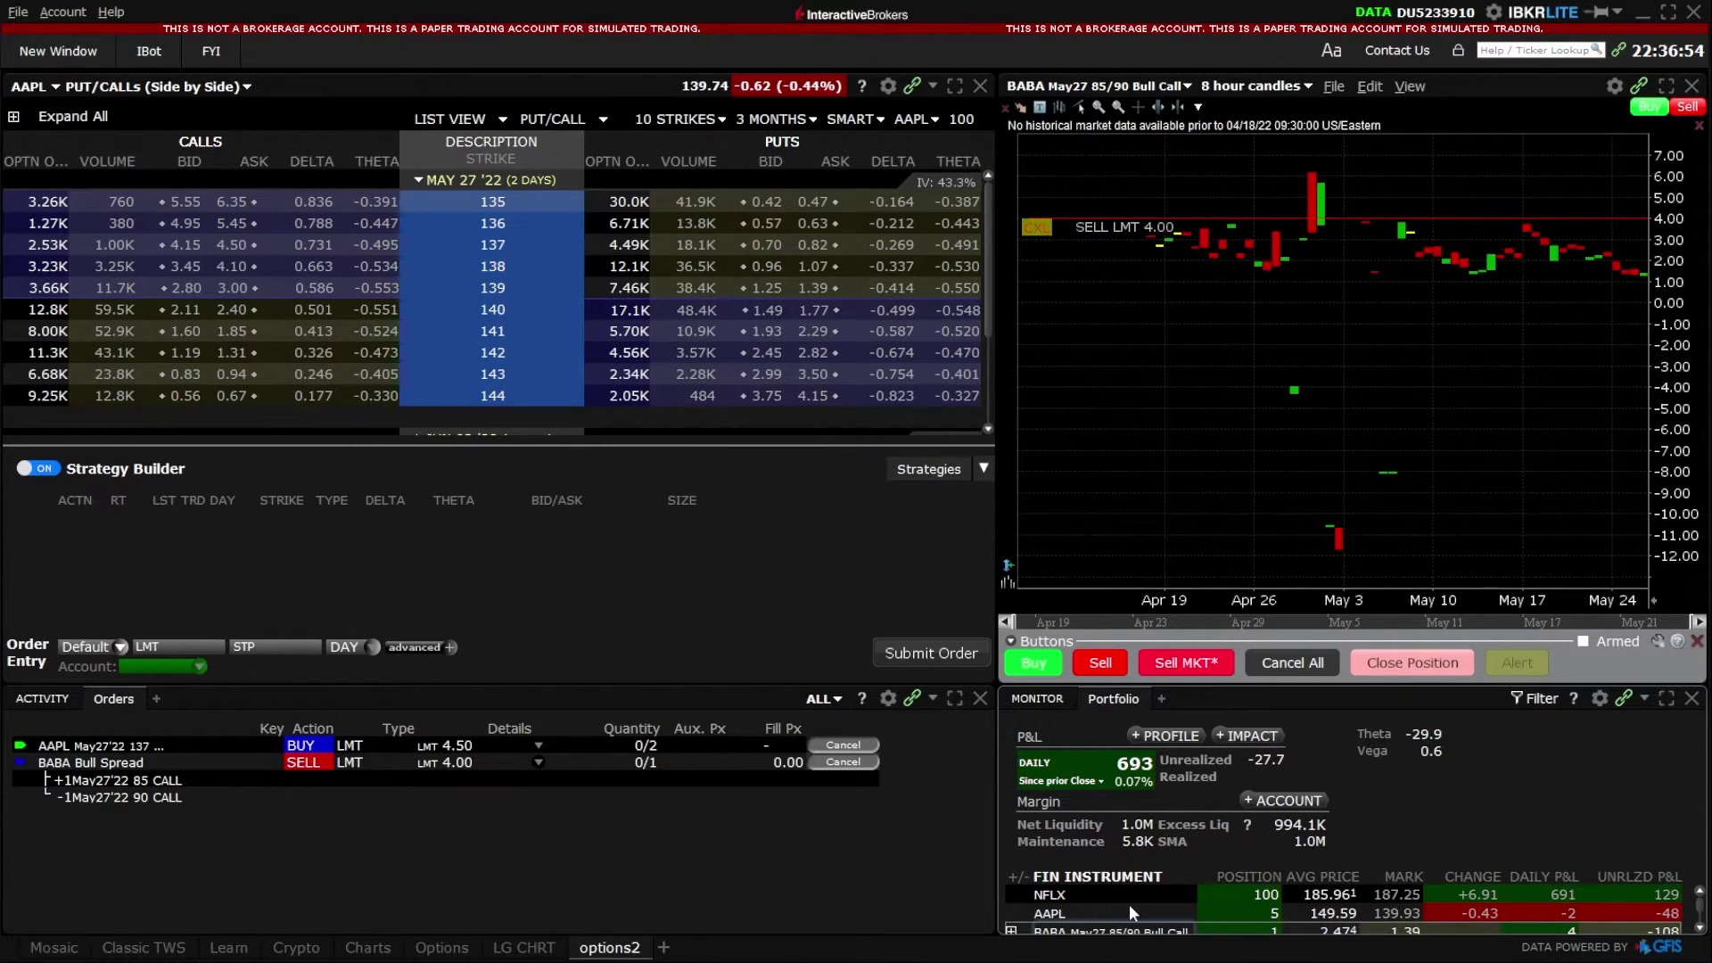
pyautogui.rightClick(1074, 896)
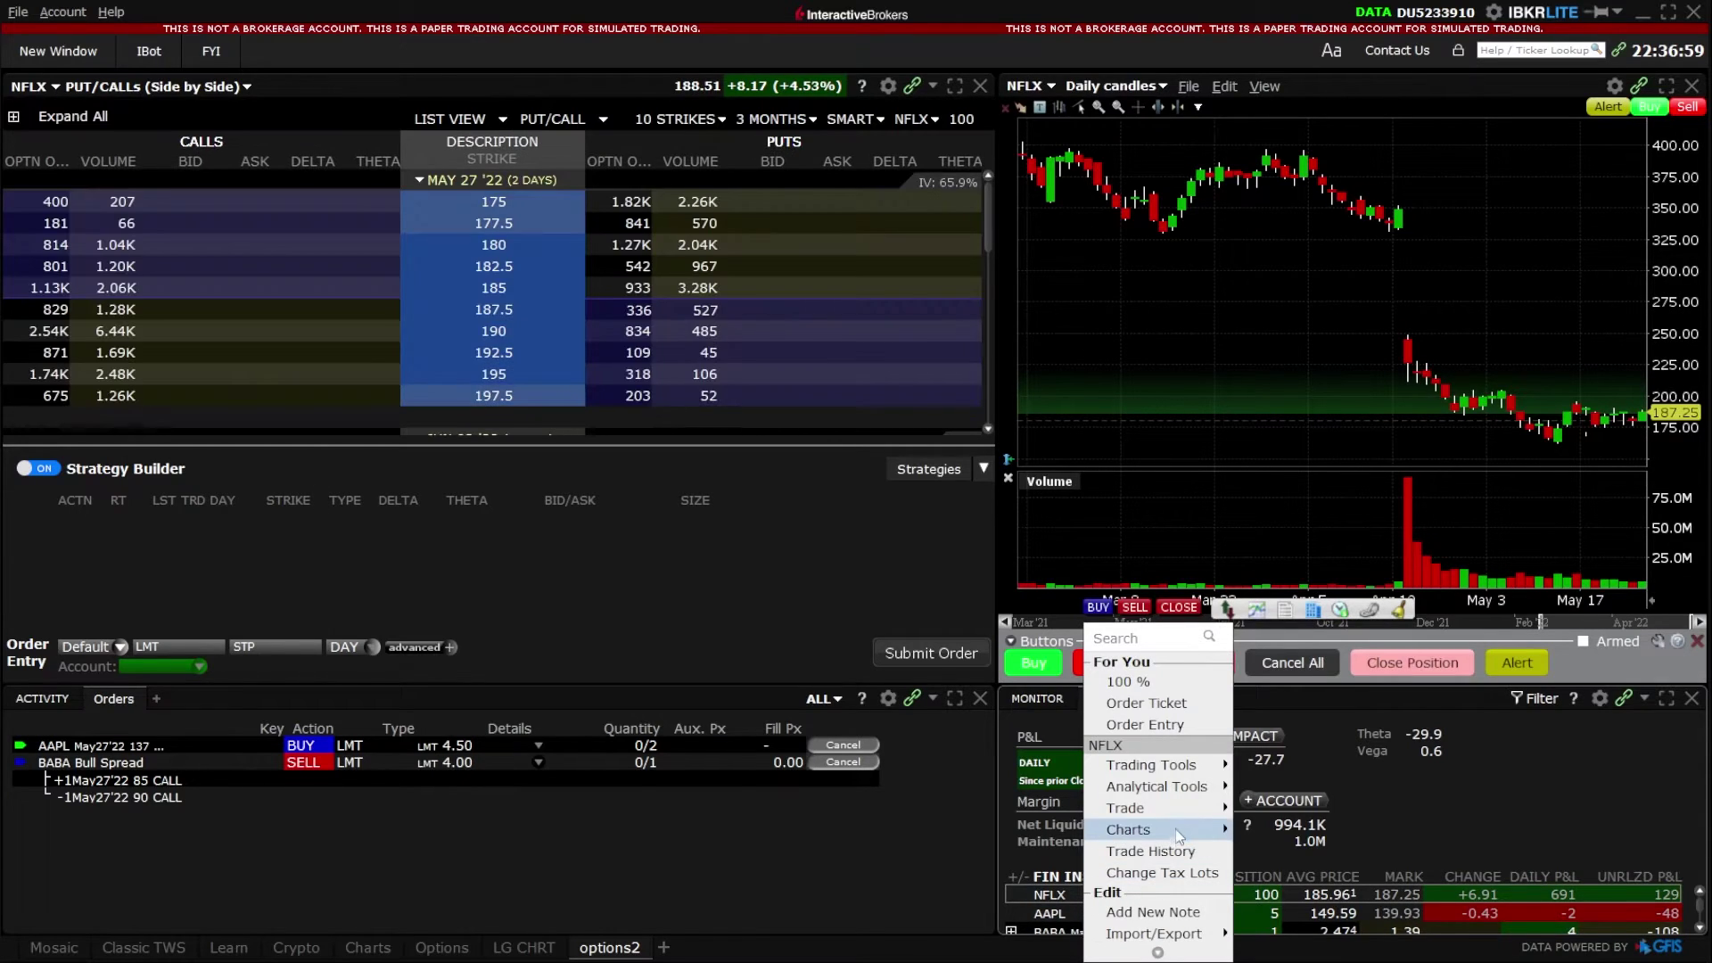
pyautogui.moveTo(1163, 810)
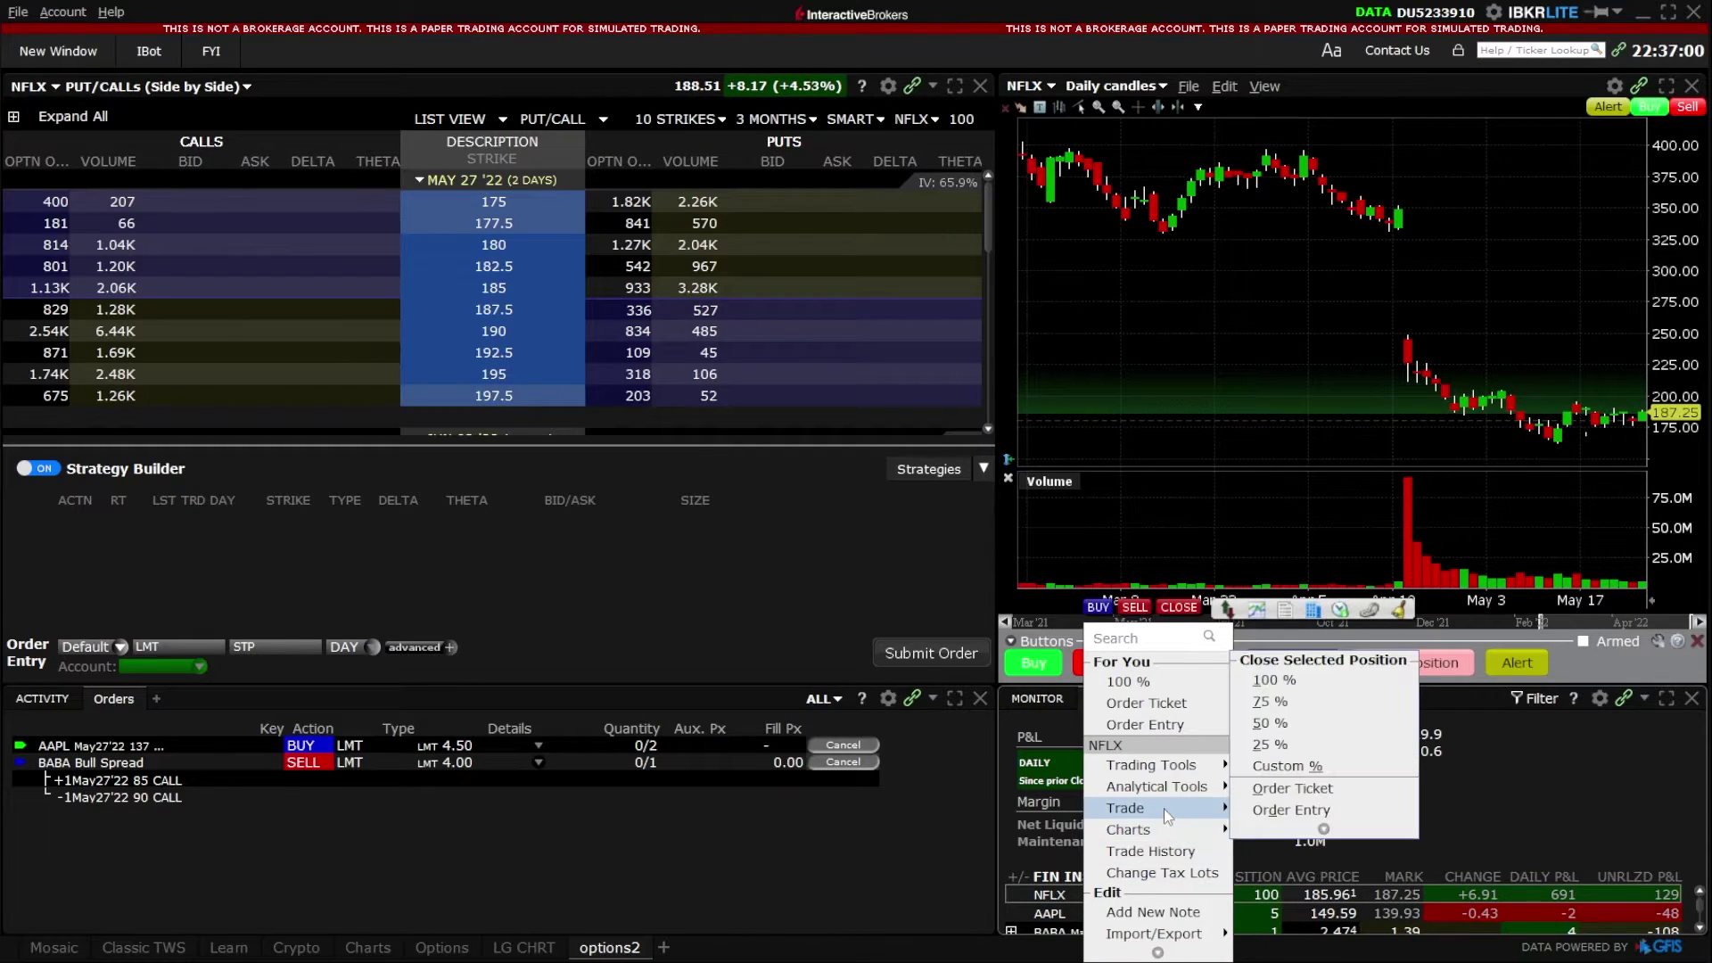
pyautogui.click(1277, 680)
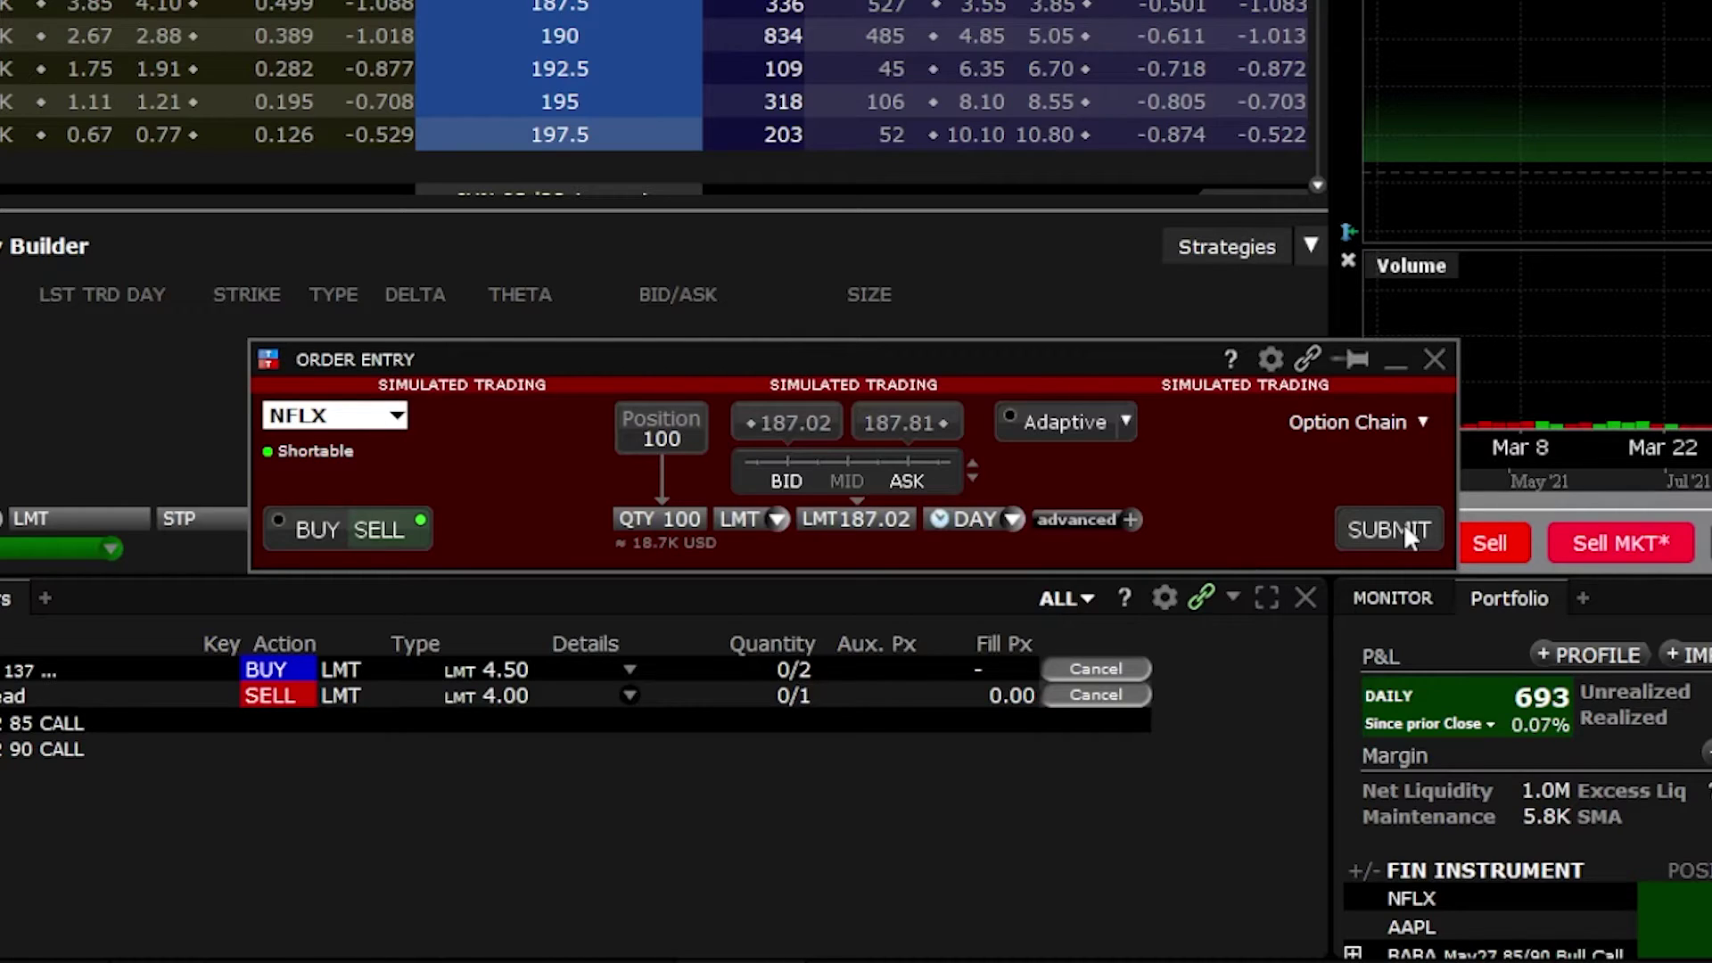
pyautogui.click(1438, 362)
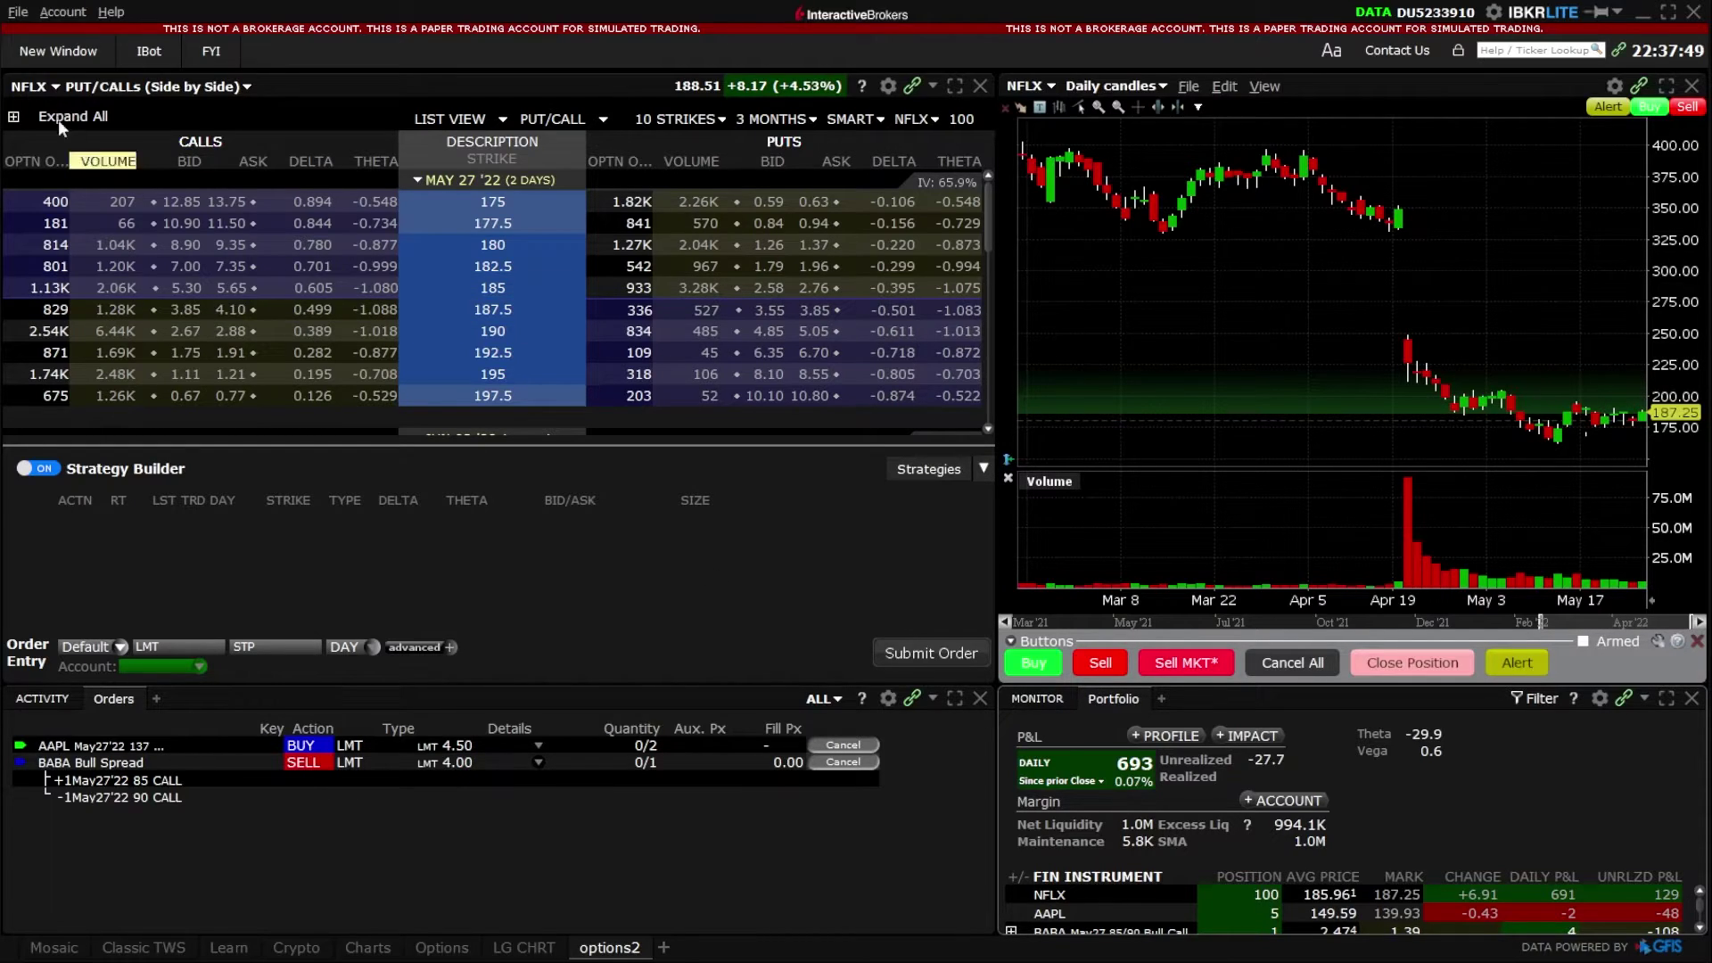
# Step: Load the FB ticker in the option chain to show its side-by-side puts and calls
pyautogui.click(30, 89)
pyautogui.click(32, 88)
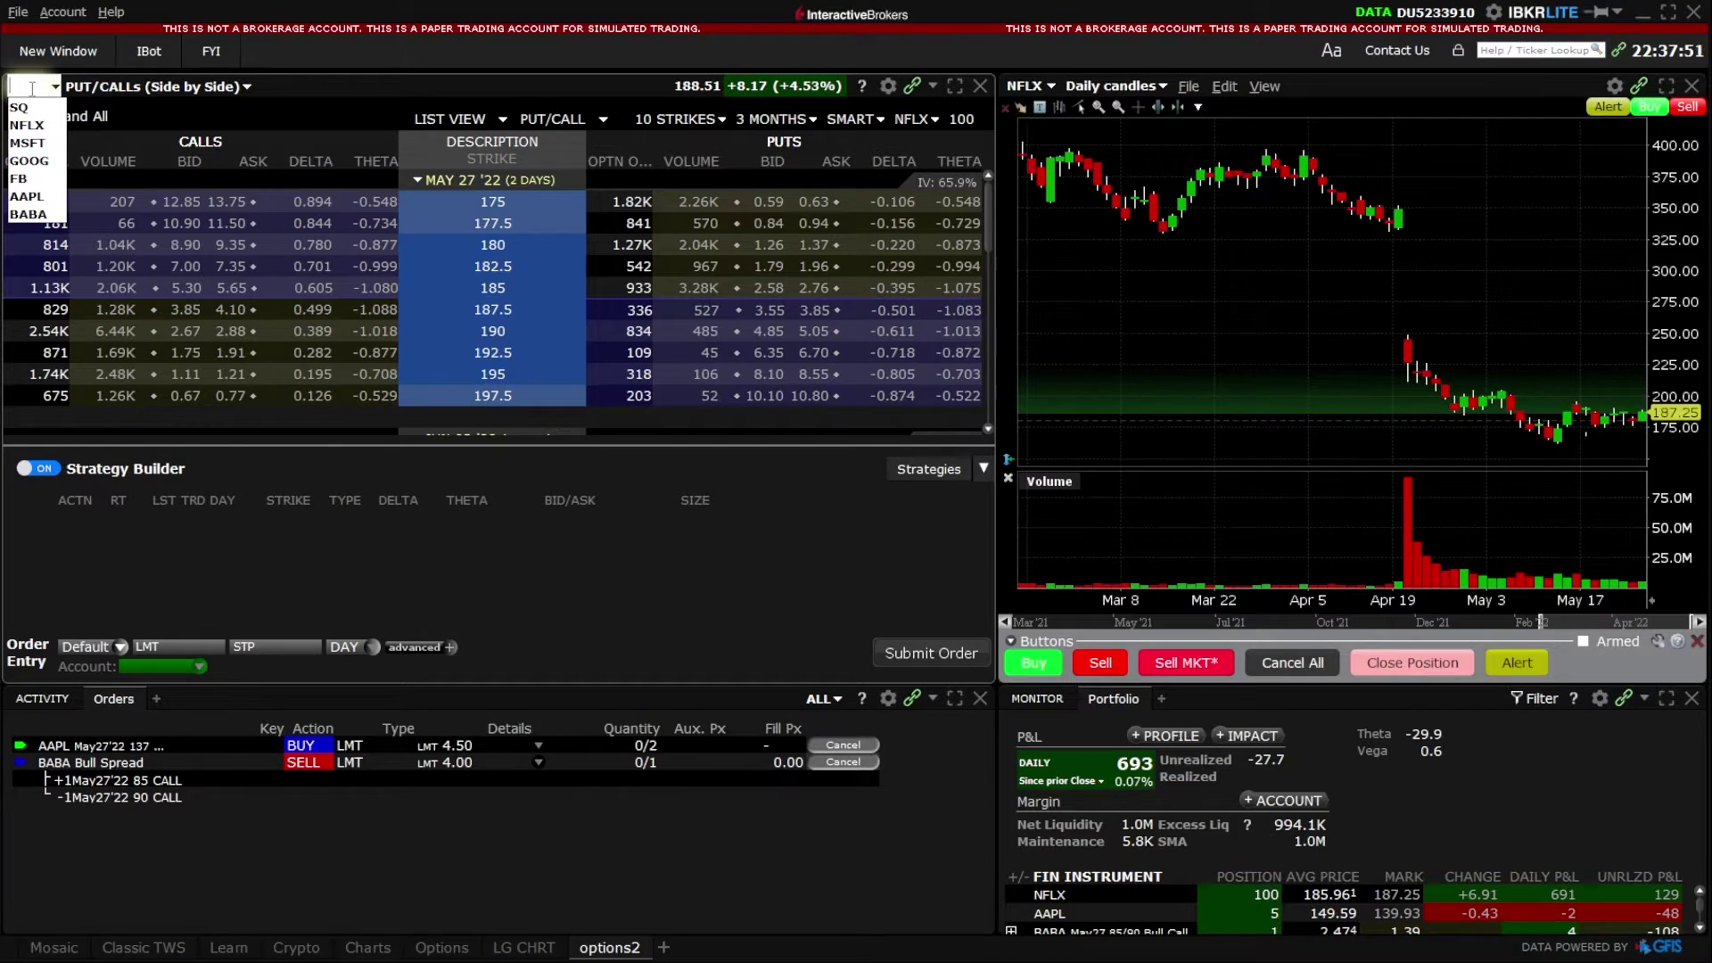
pyautogui.write('FB')
pyautogui.press('Return')
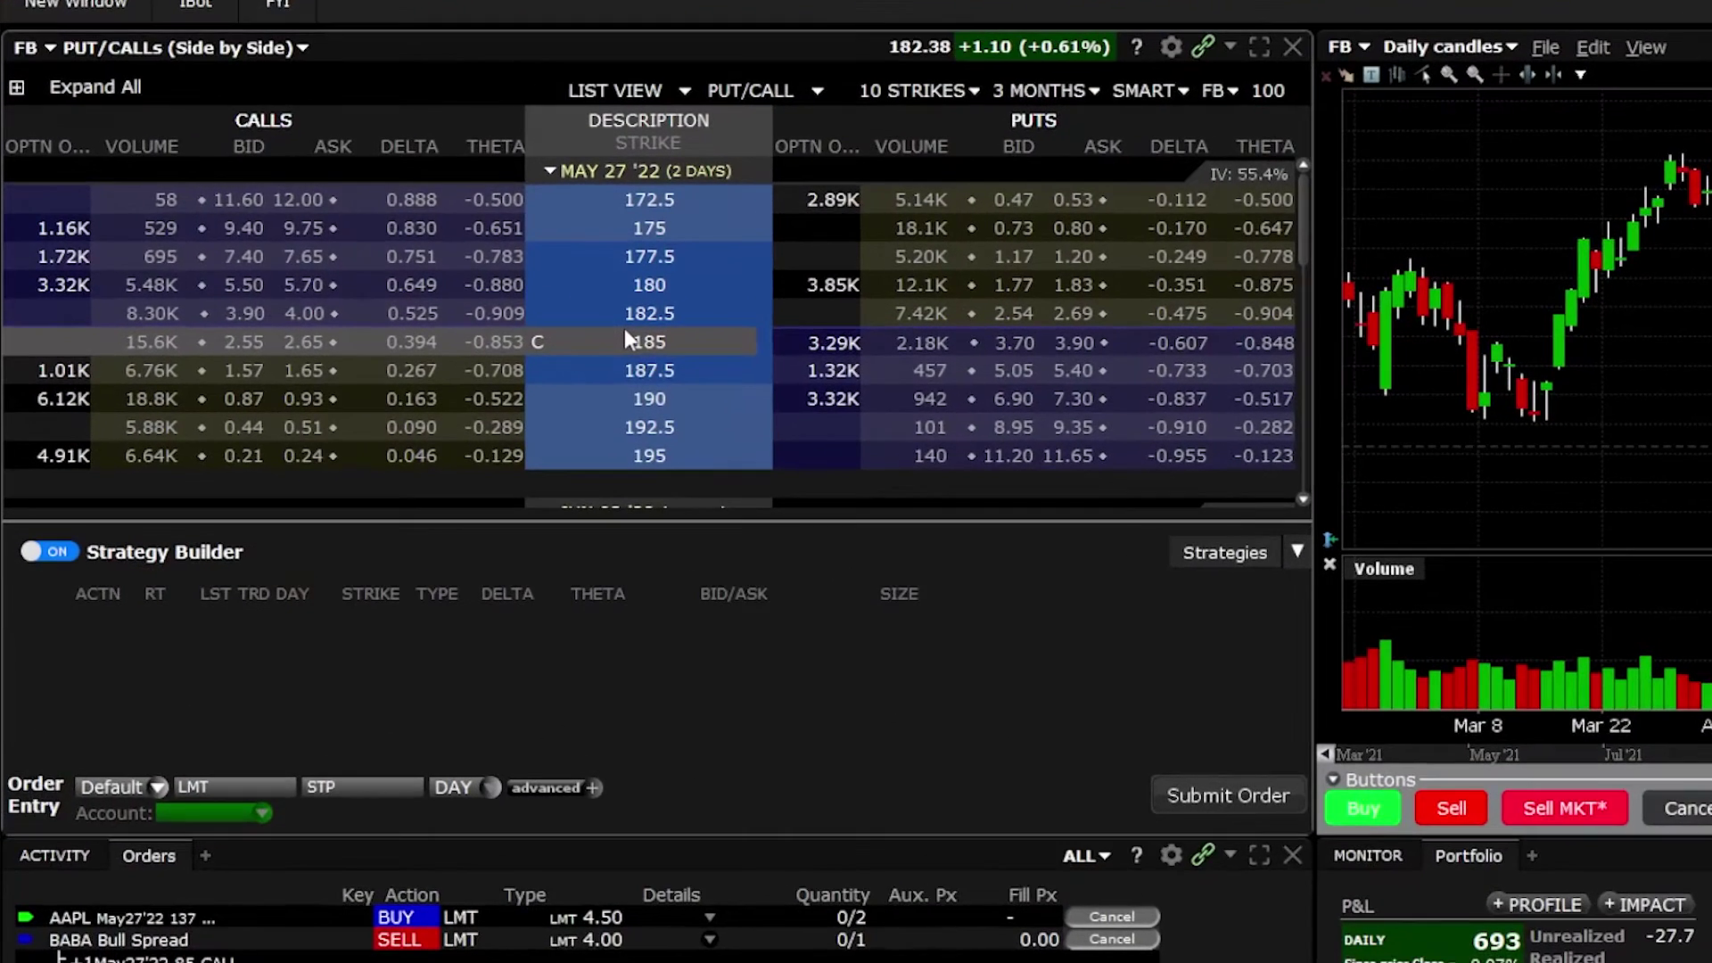
# Step: Add a buy leg for the FB May 27 '22 187.5 put from the chain and choose the LMT order type
pyautogui.moveTo(477, 306)
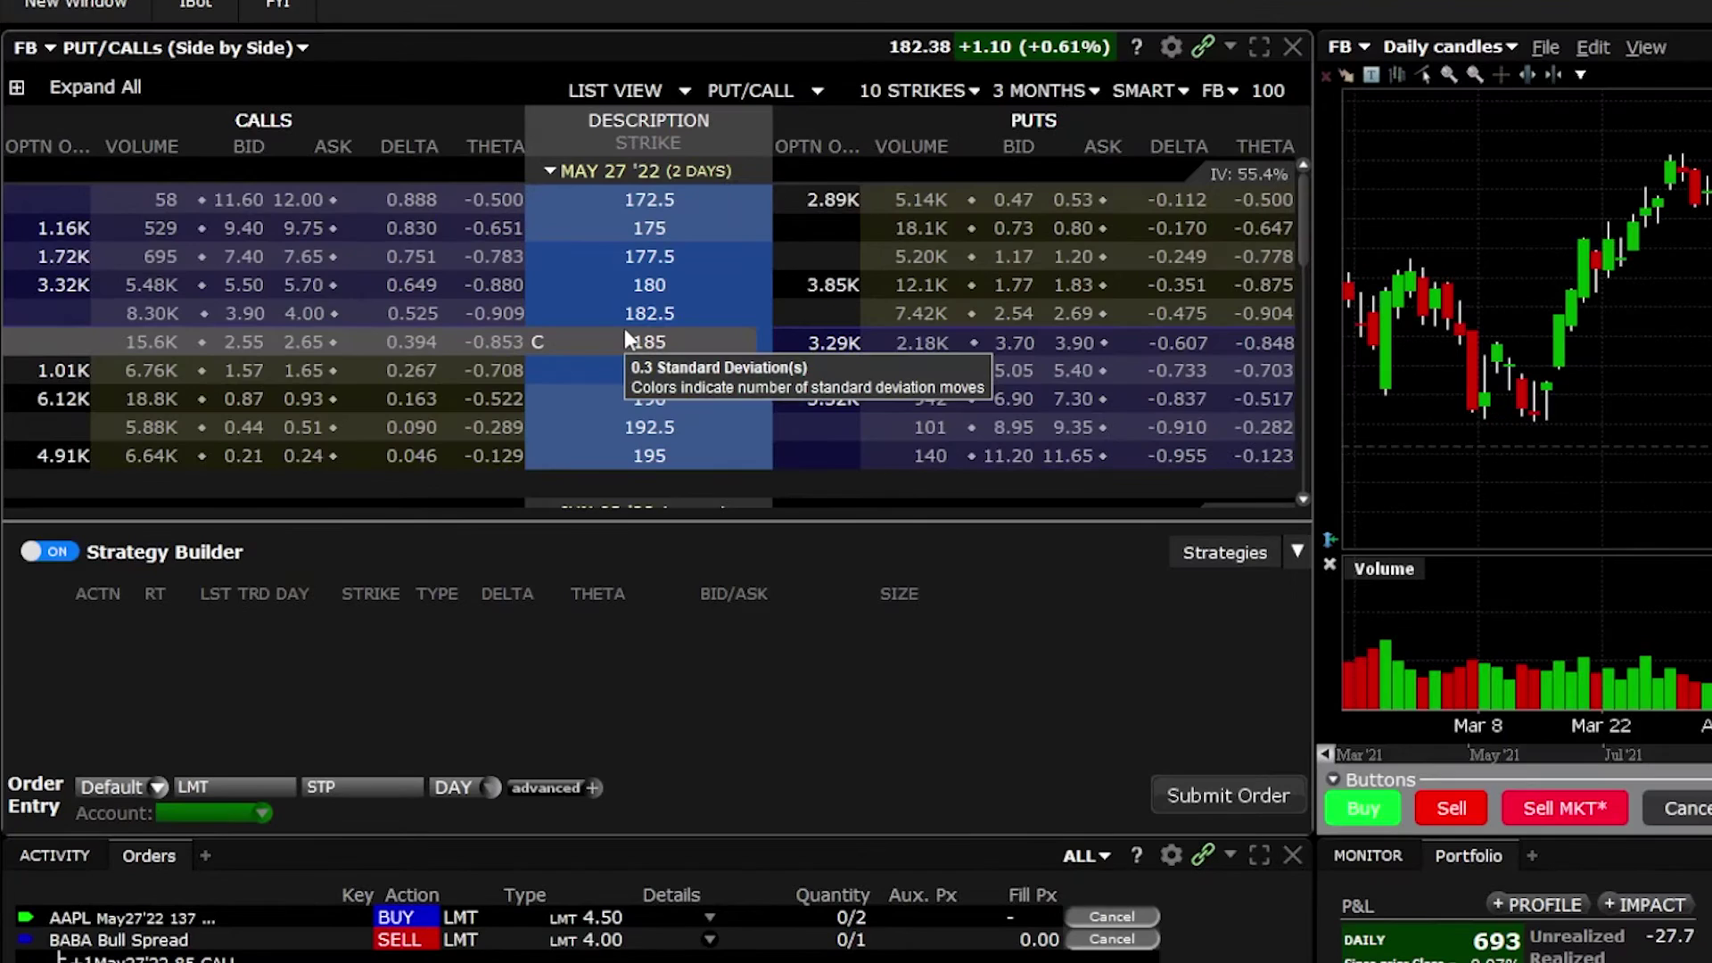
pyautogui.moveTo(632, 377)
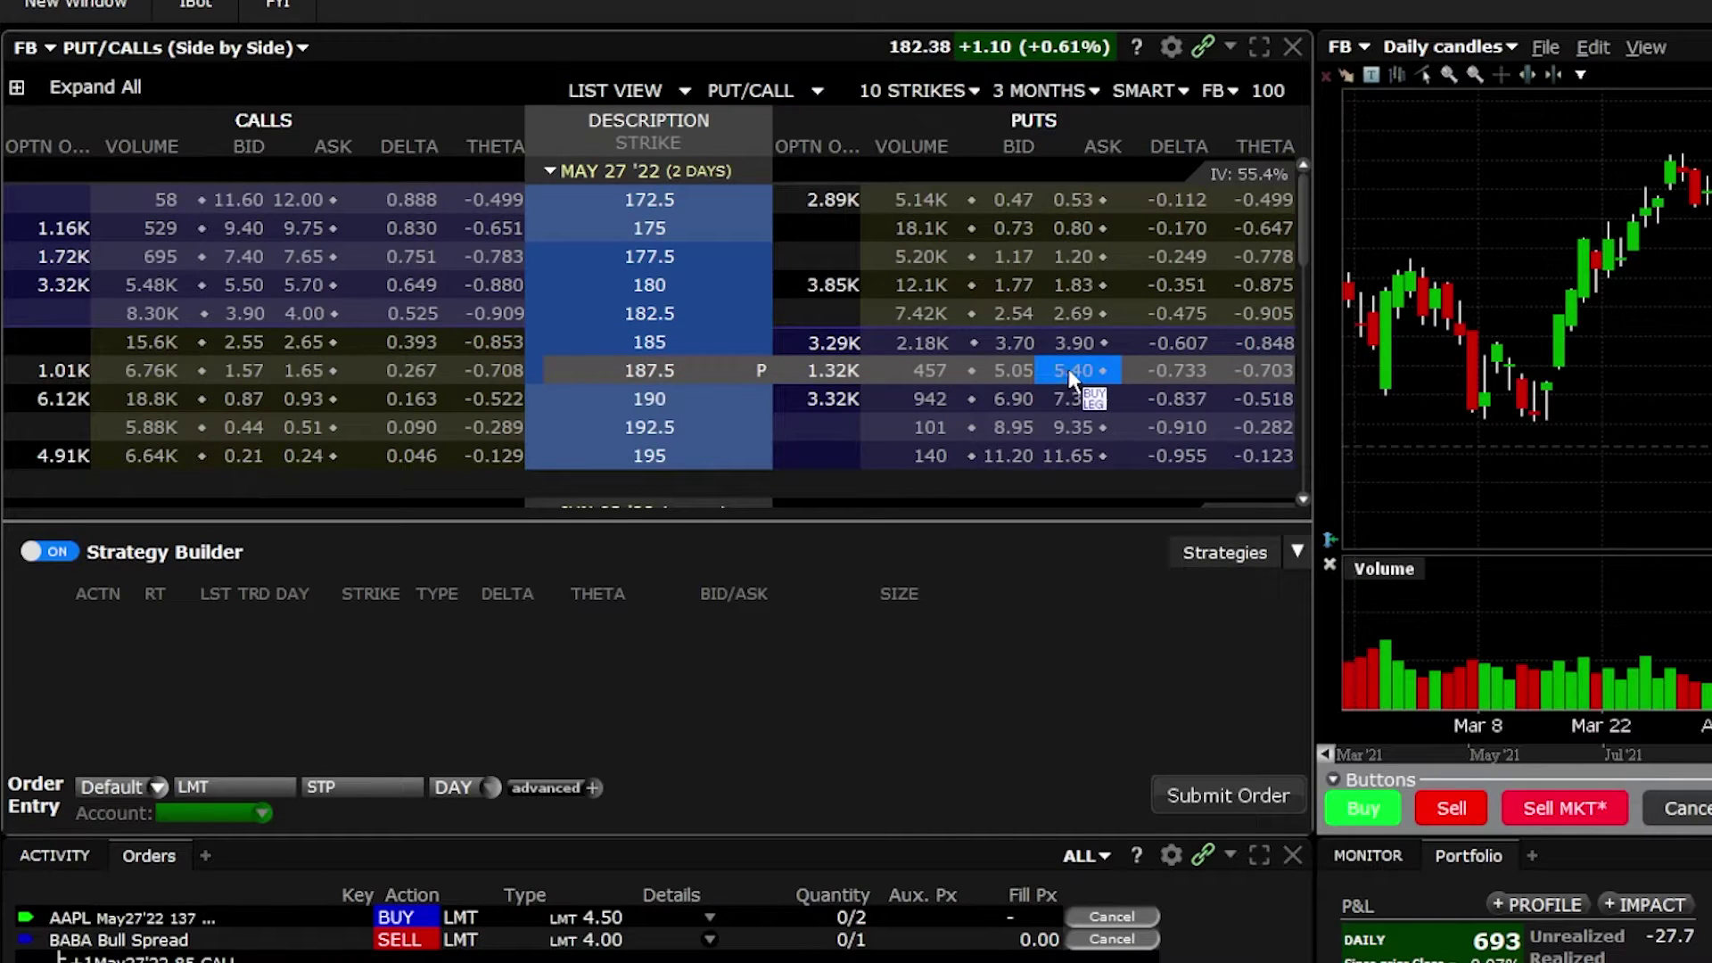
pyautogui.click(1069, 368)
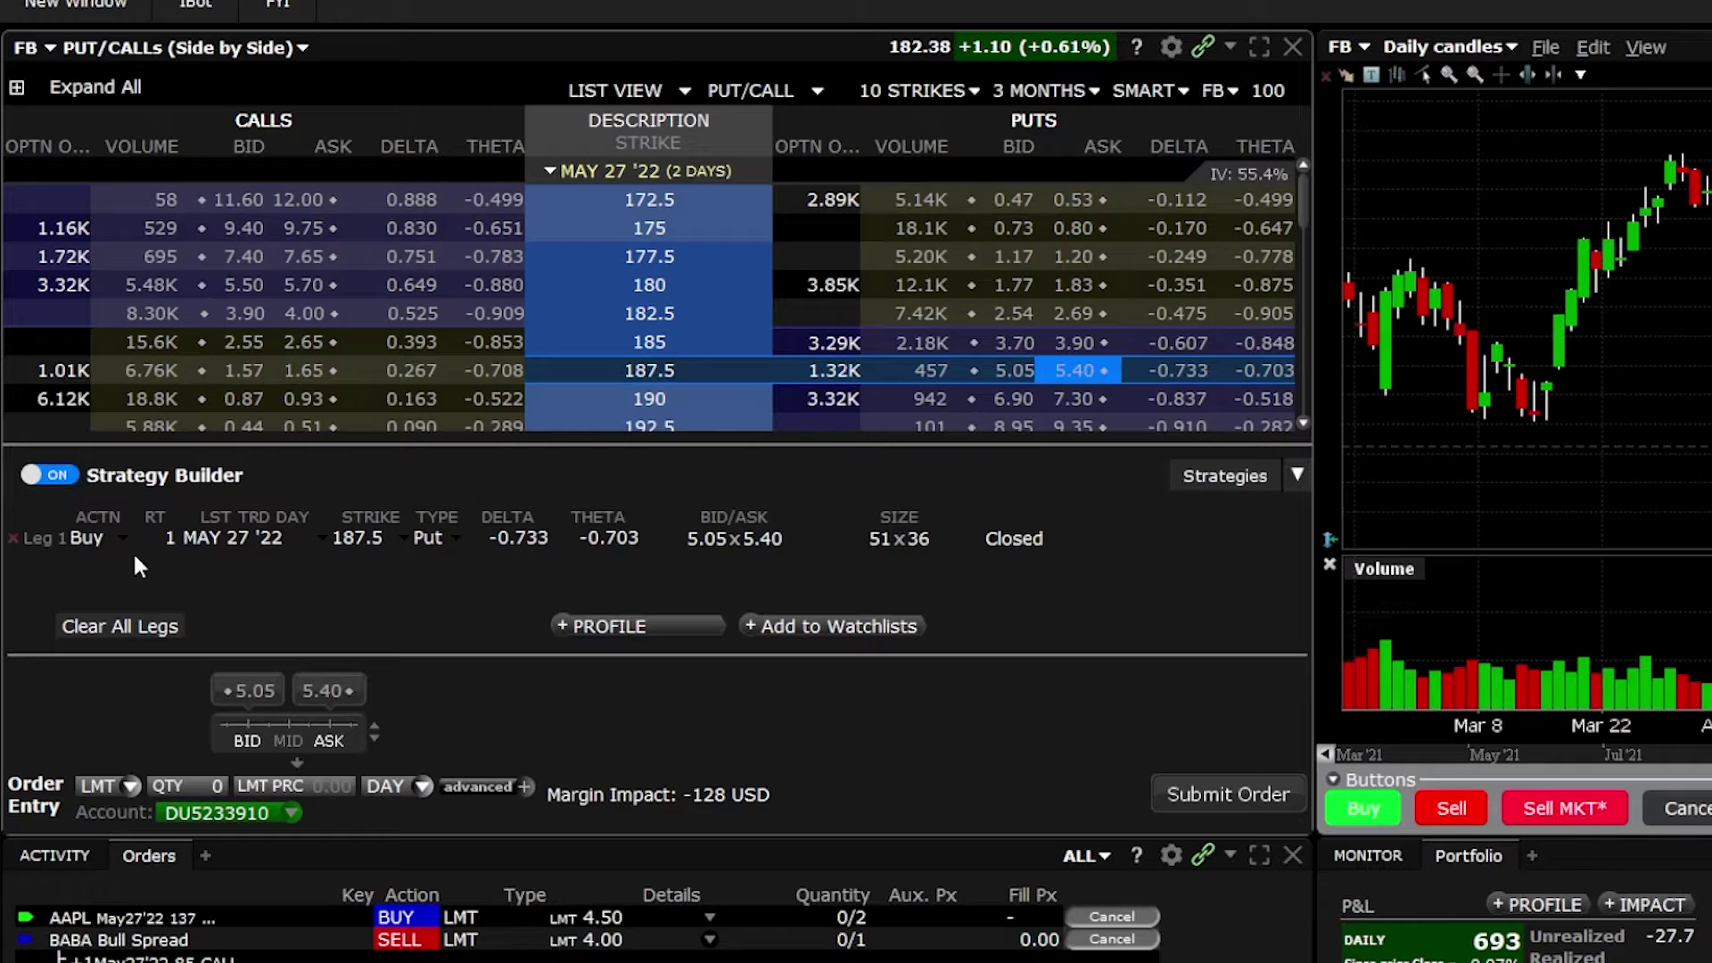
pyautogui.moveTo(196, 697)
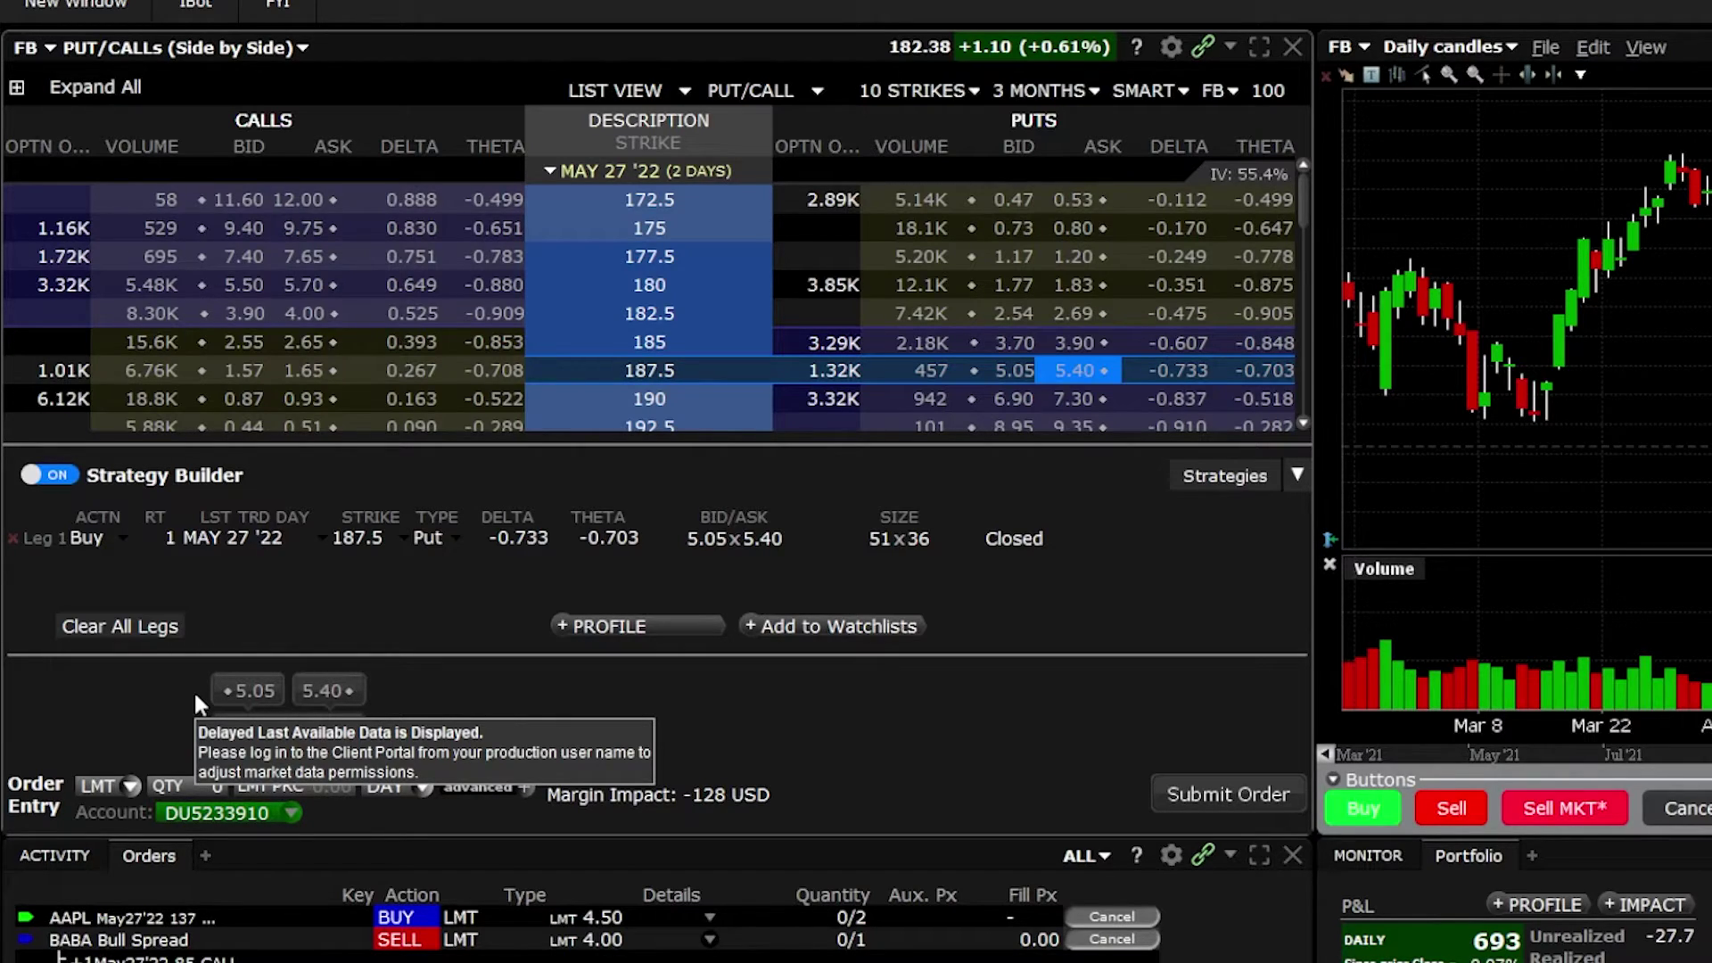
pyautogui.click(101, 785)
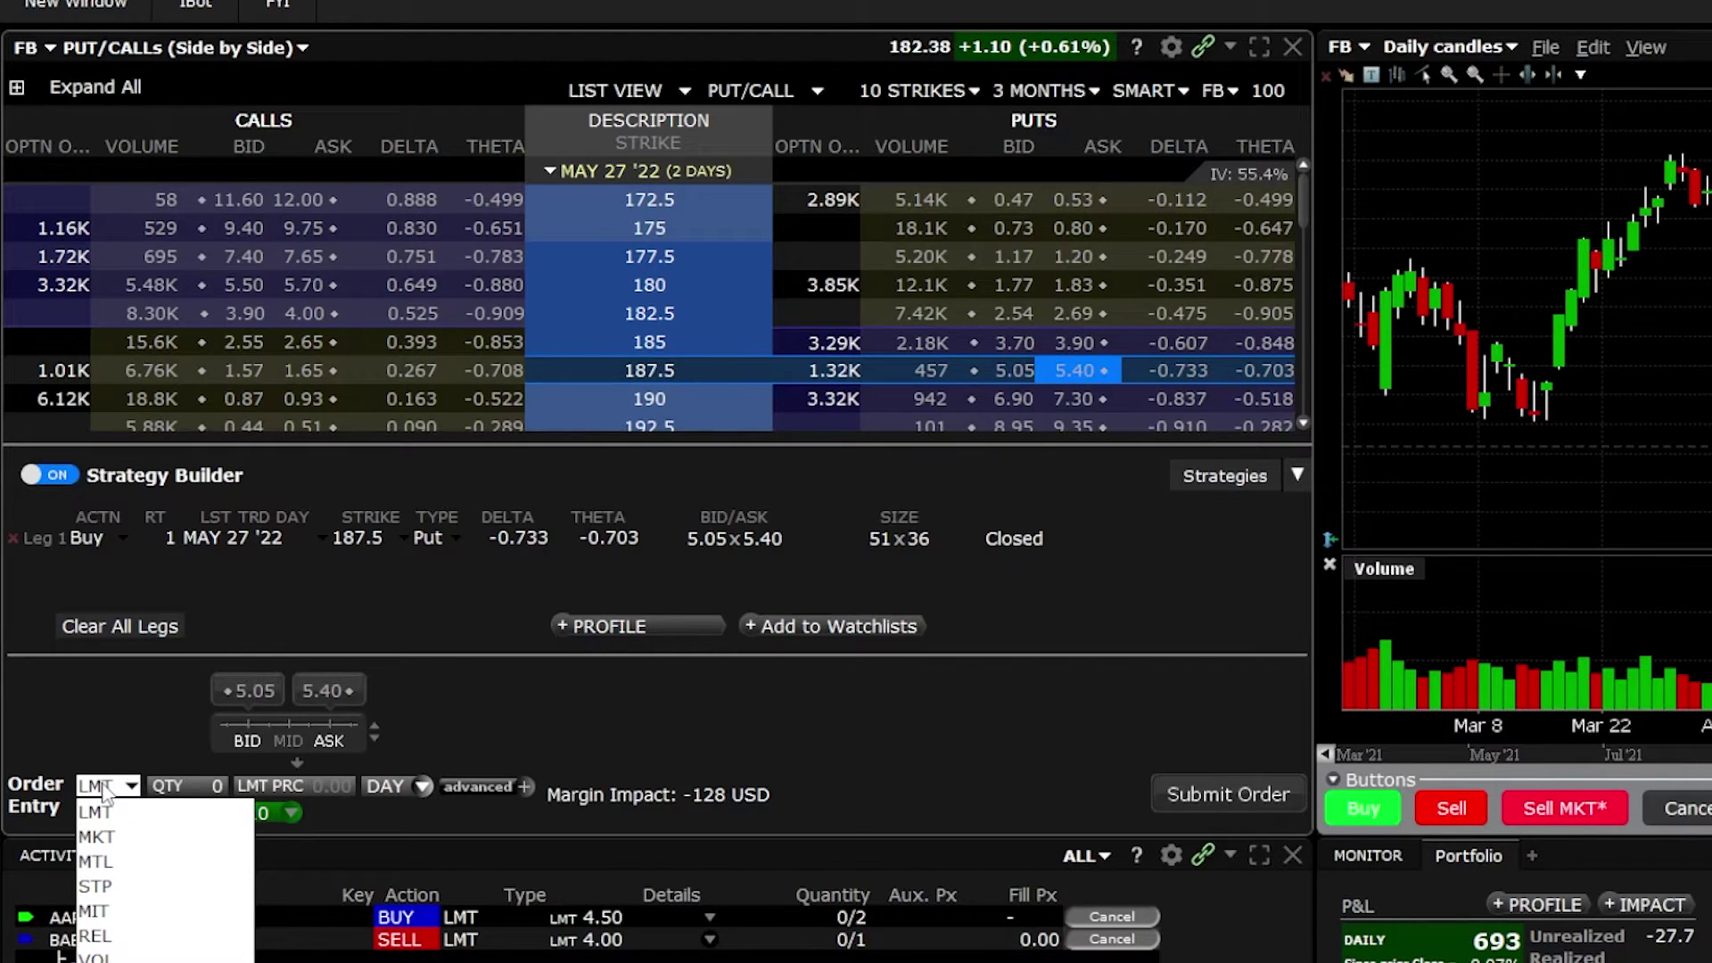
pyautogui.click(104, 812)
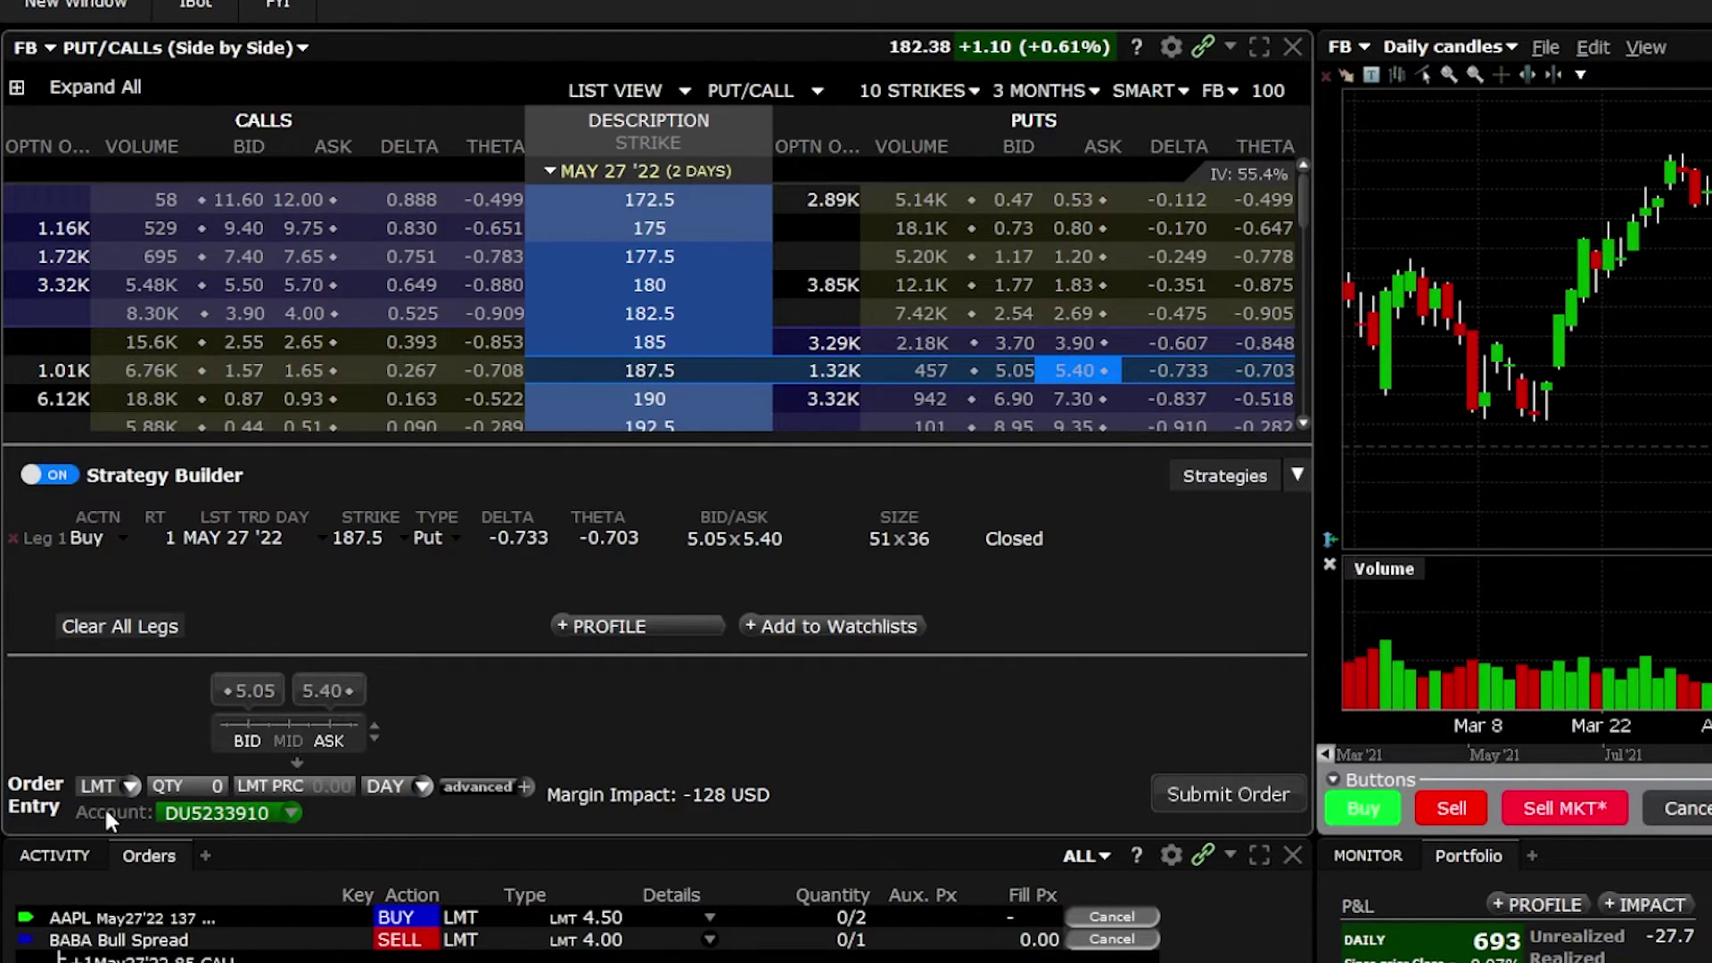
# Step: Set the FB put order's quantity to 1 and its limit price to 4.50
pyautogui.click(184, 788)
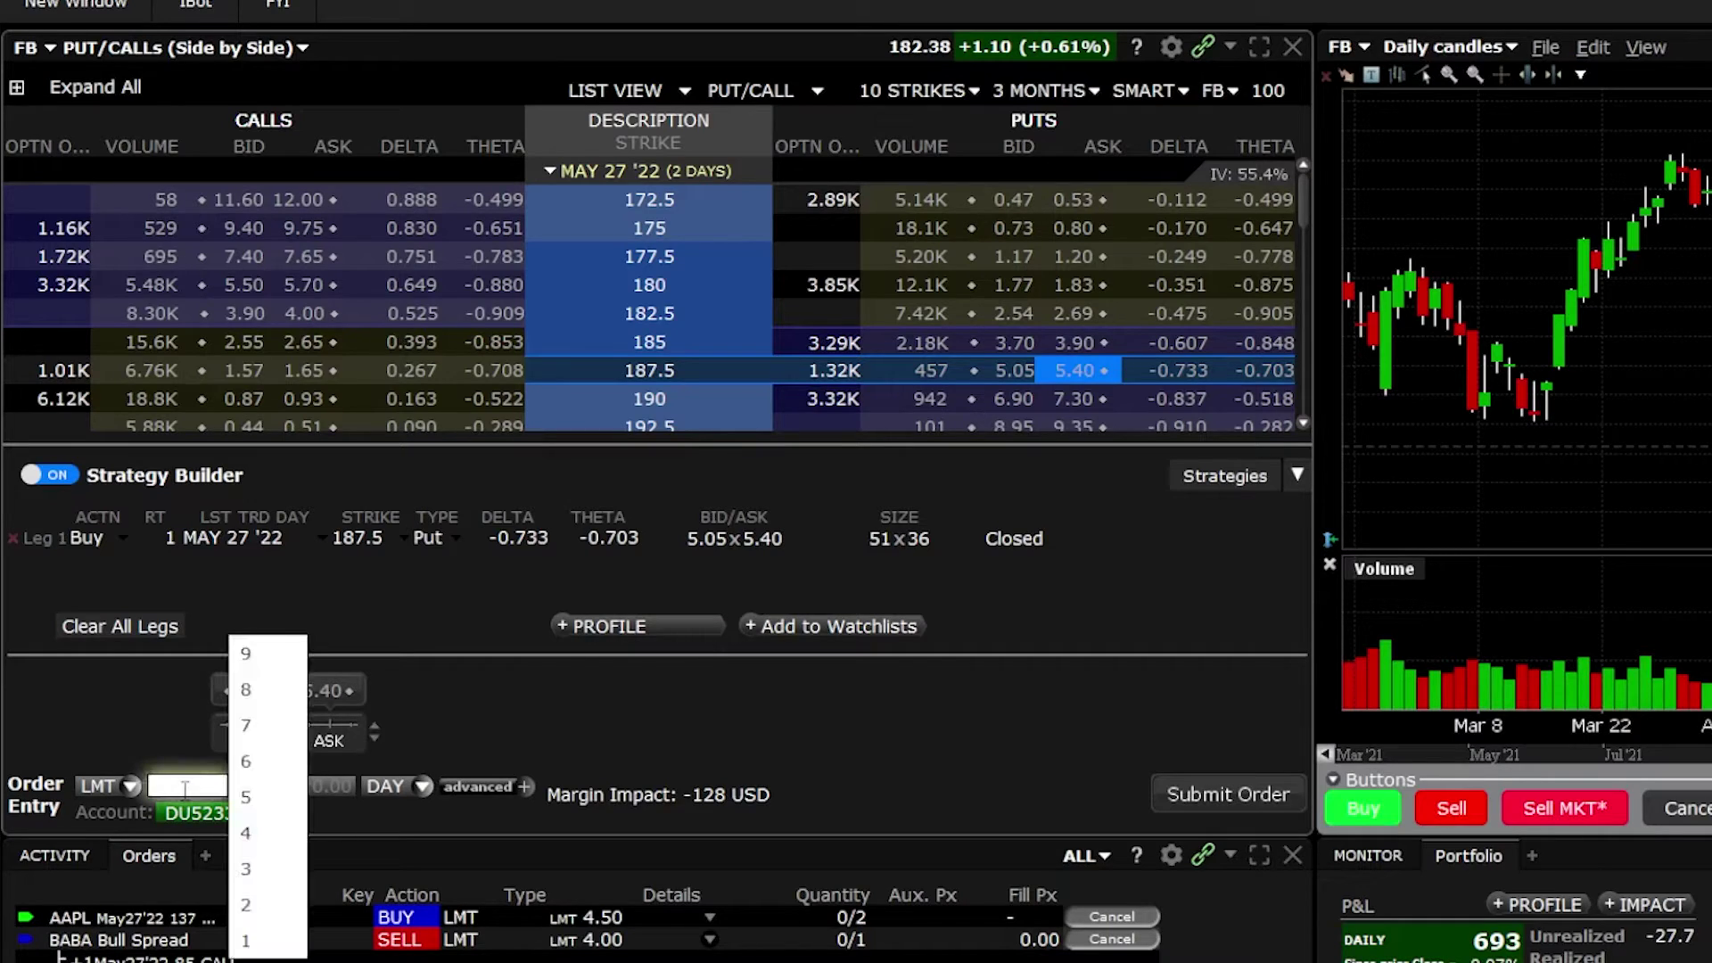
pyautogui.click(246, 942)
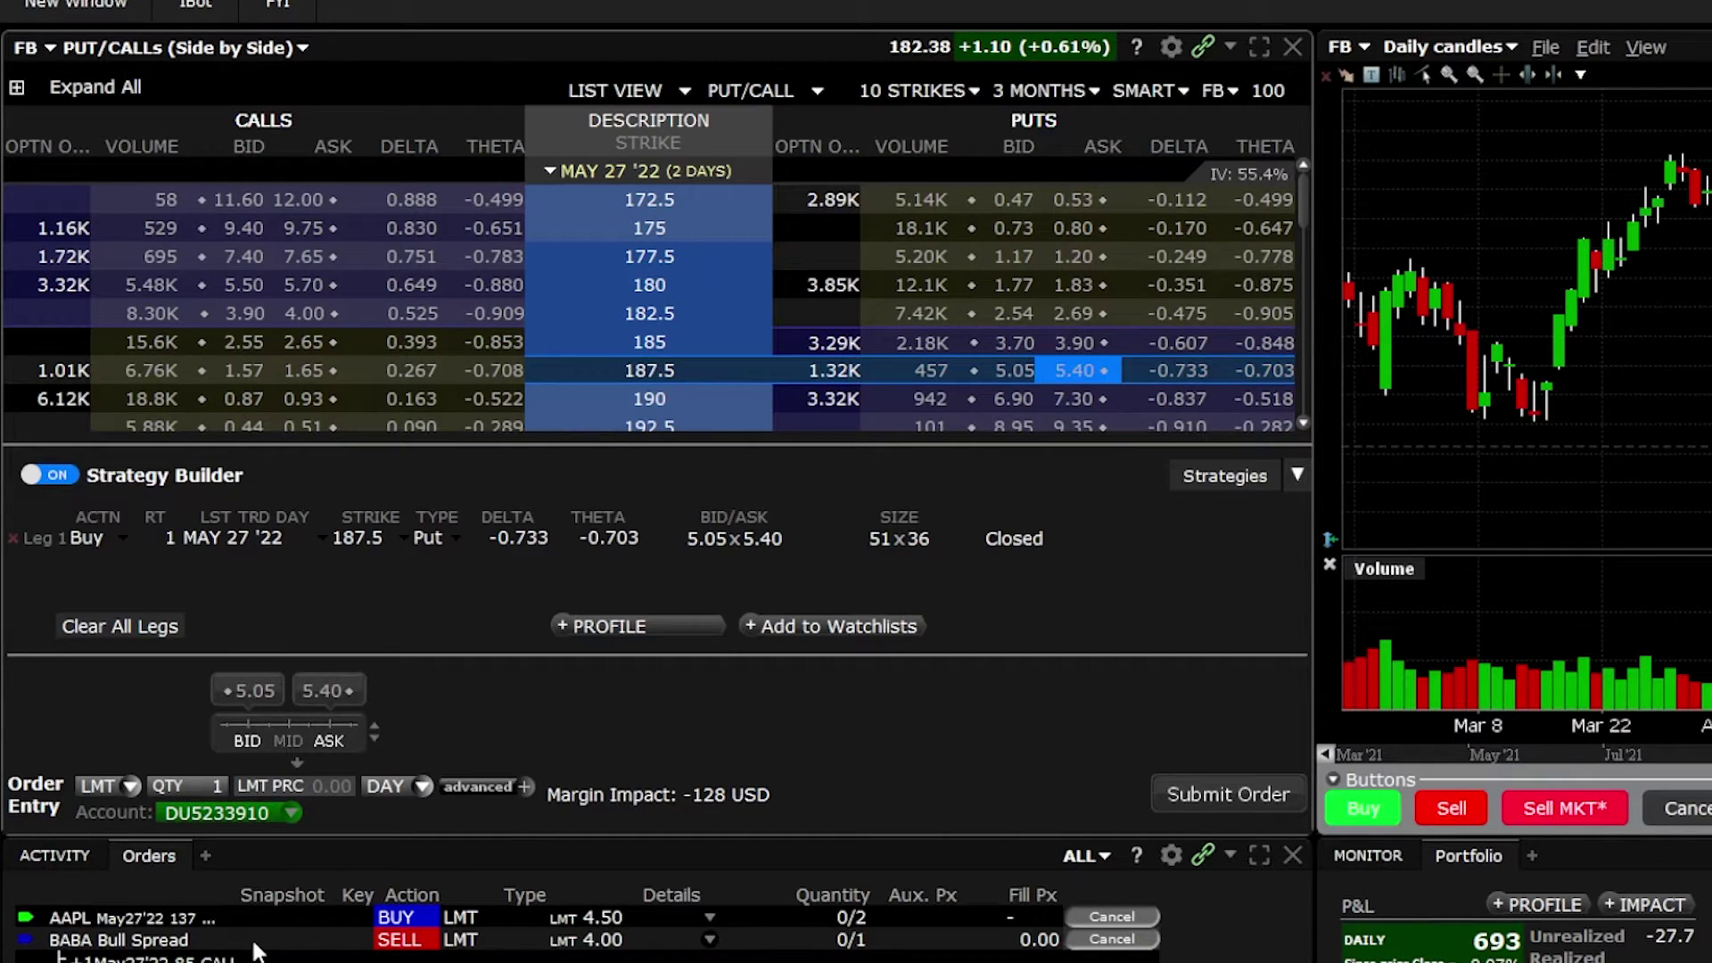
pyautogui.click(319, 779)
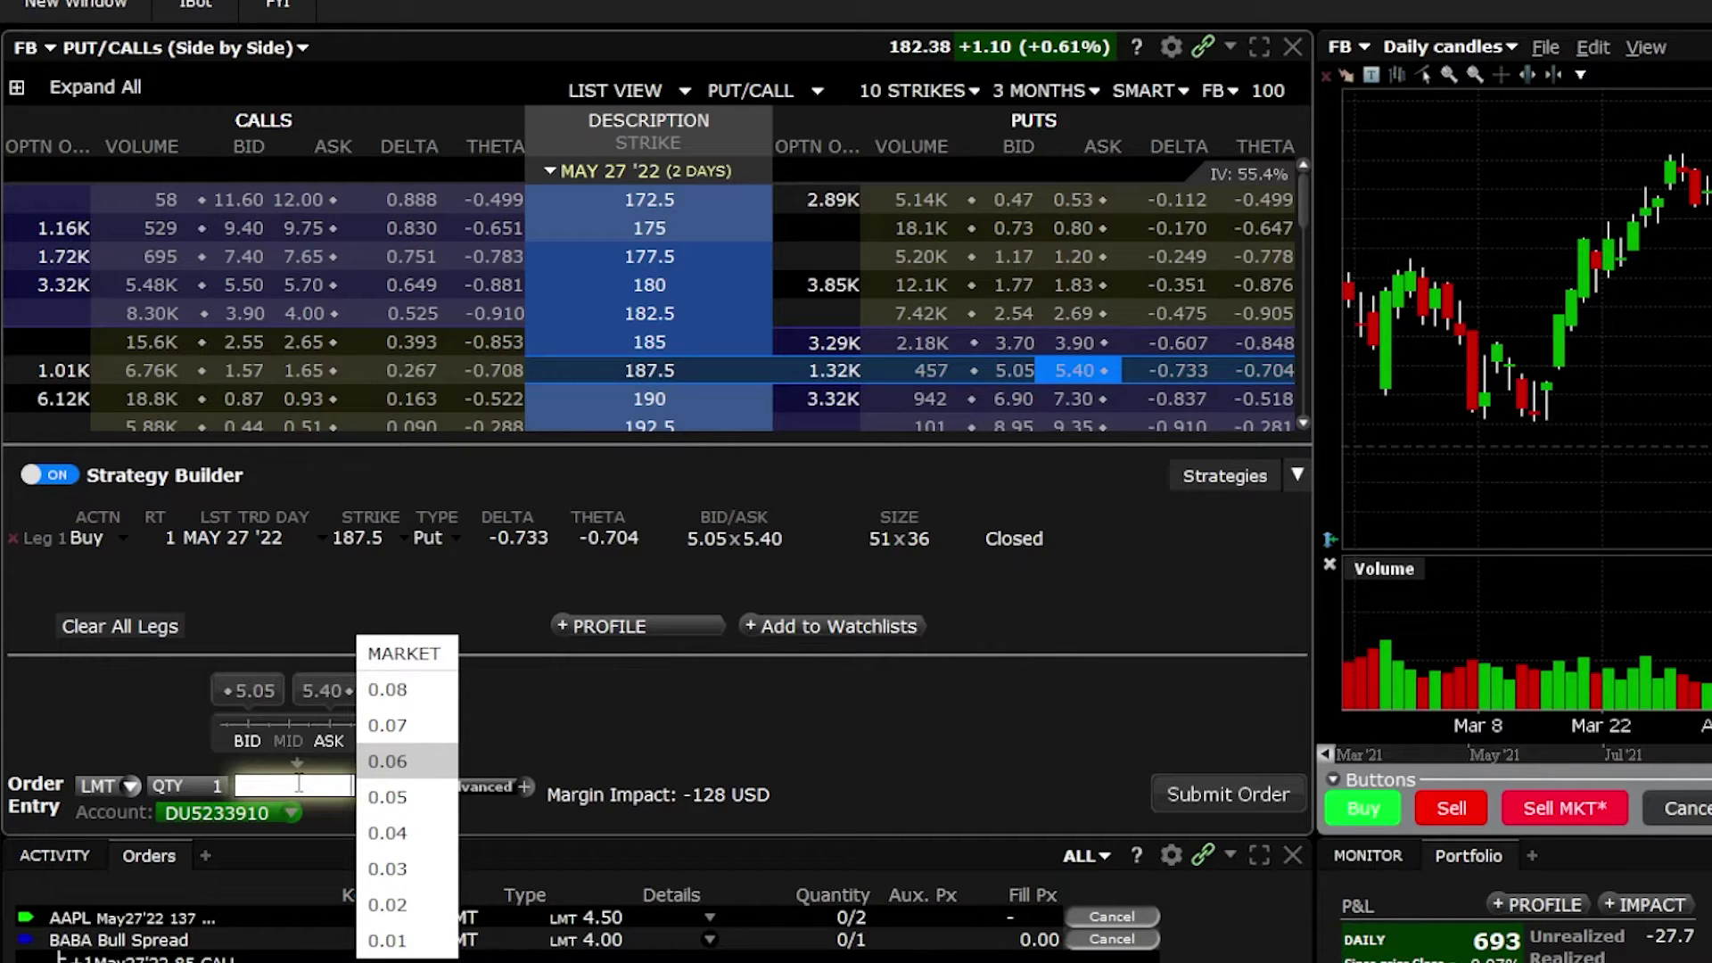
pyautogui.write('.50')
pyautogui.press('Return')
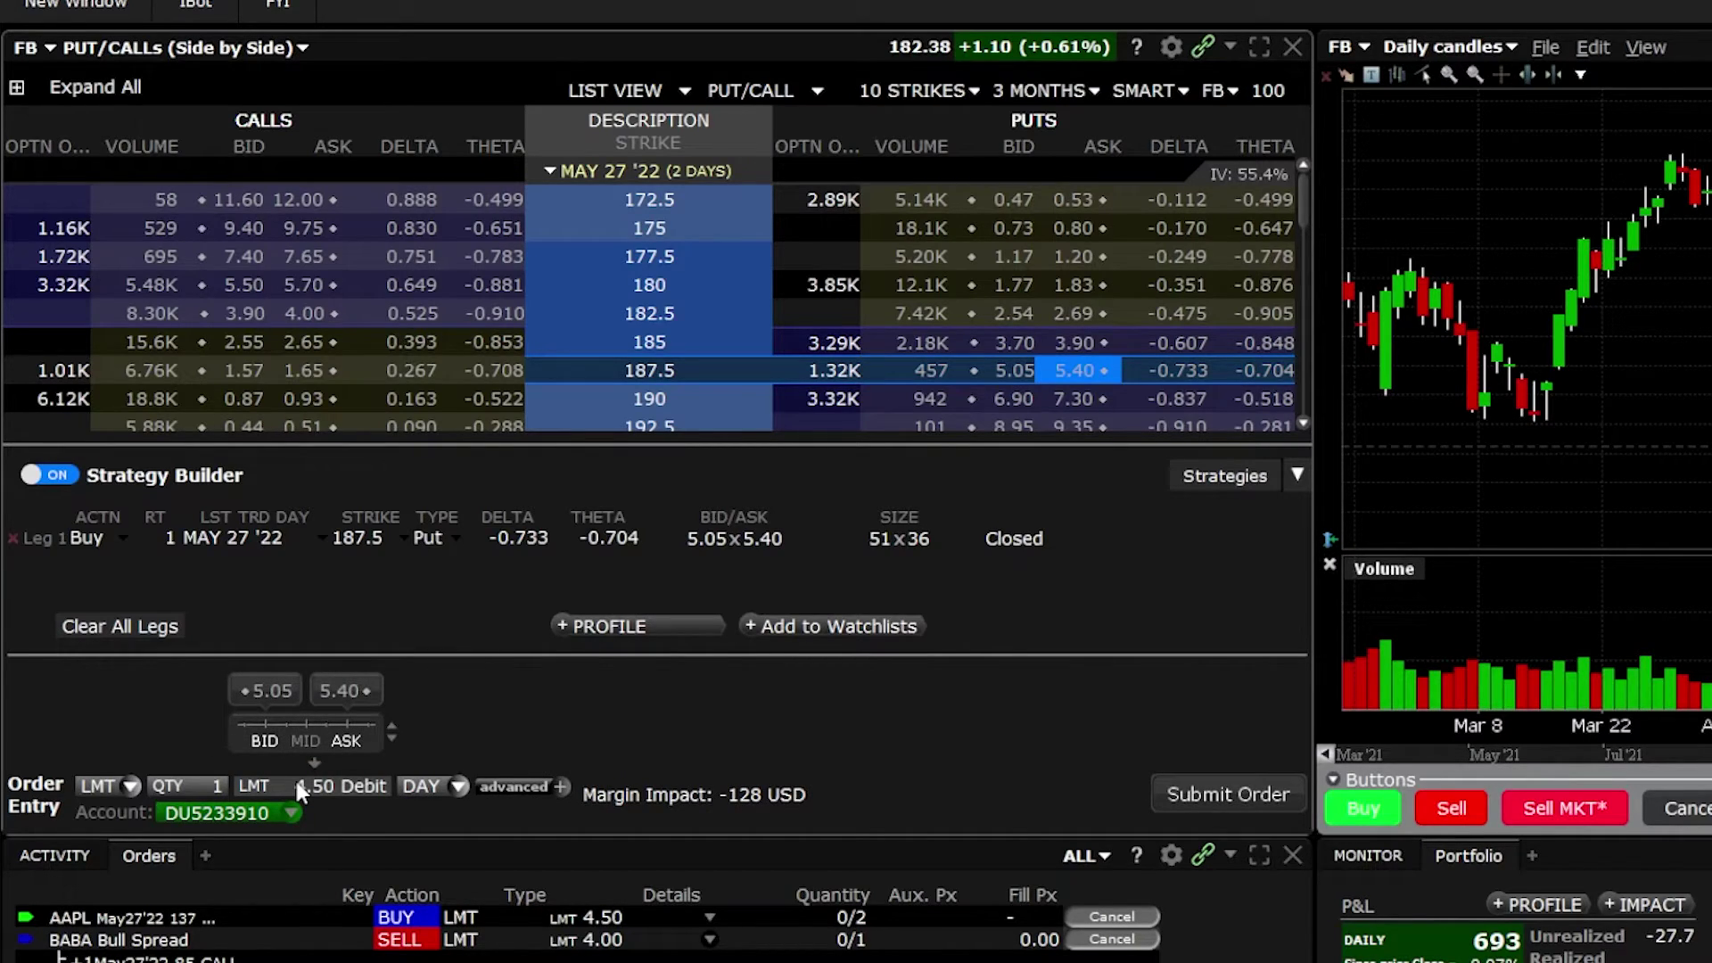
# Step: Set the FB put order's time in force to GTC and submit it, overriding the precautionary message to transmit
pyautogui.click(433, 779)
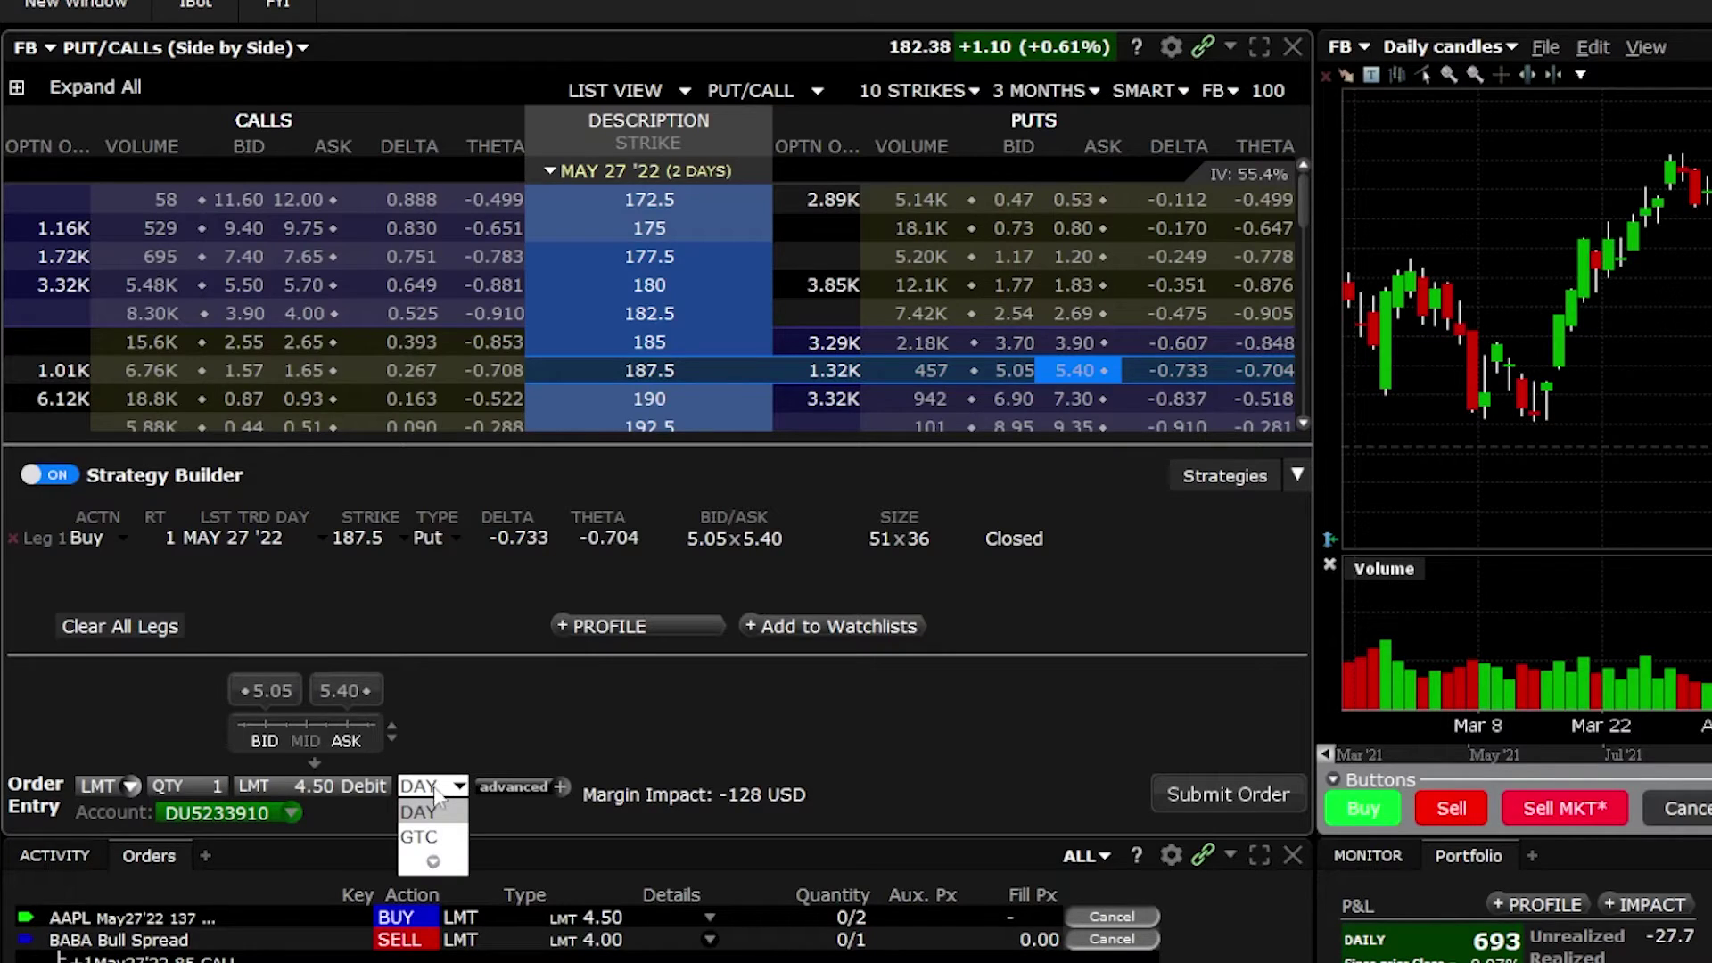
pyautogui.click(435, 838)
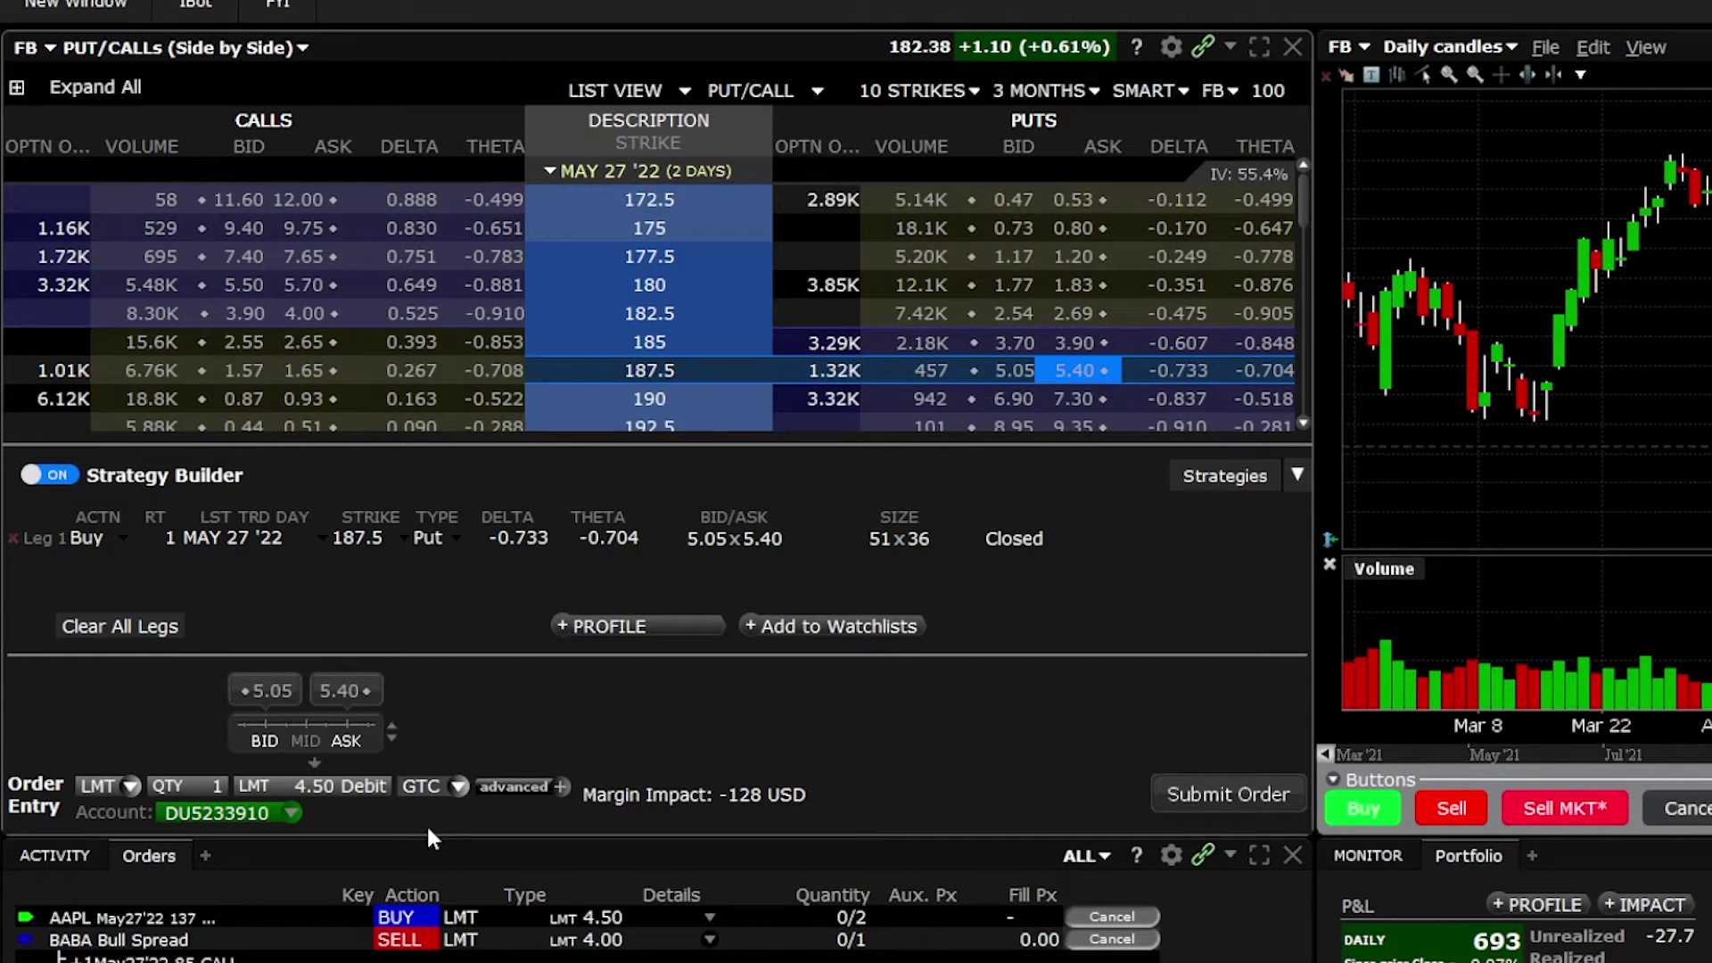
pyautogui.click(1209, 796)
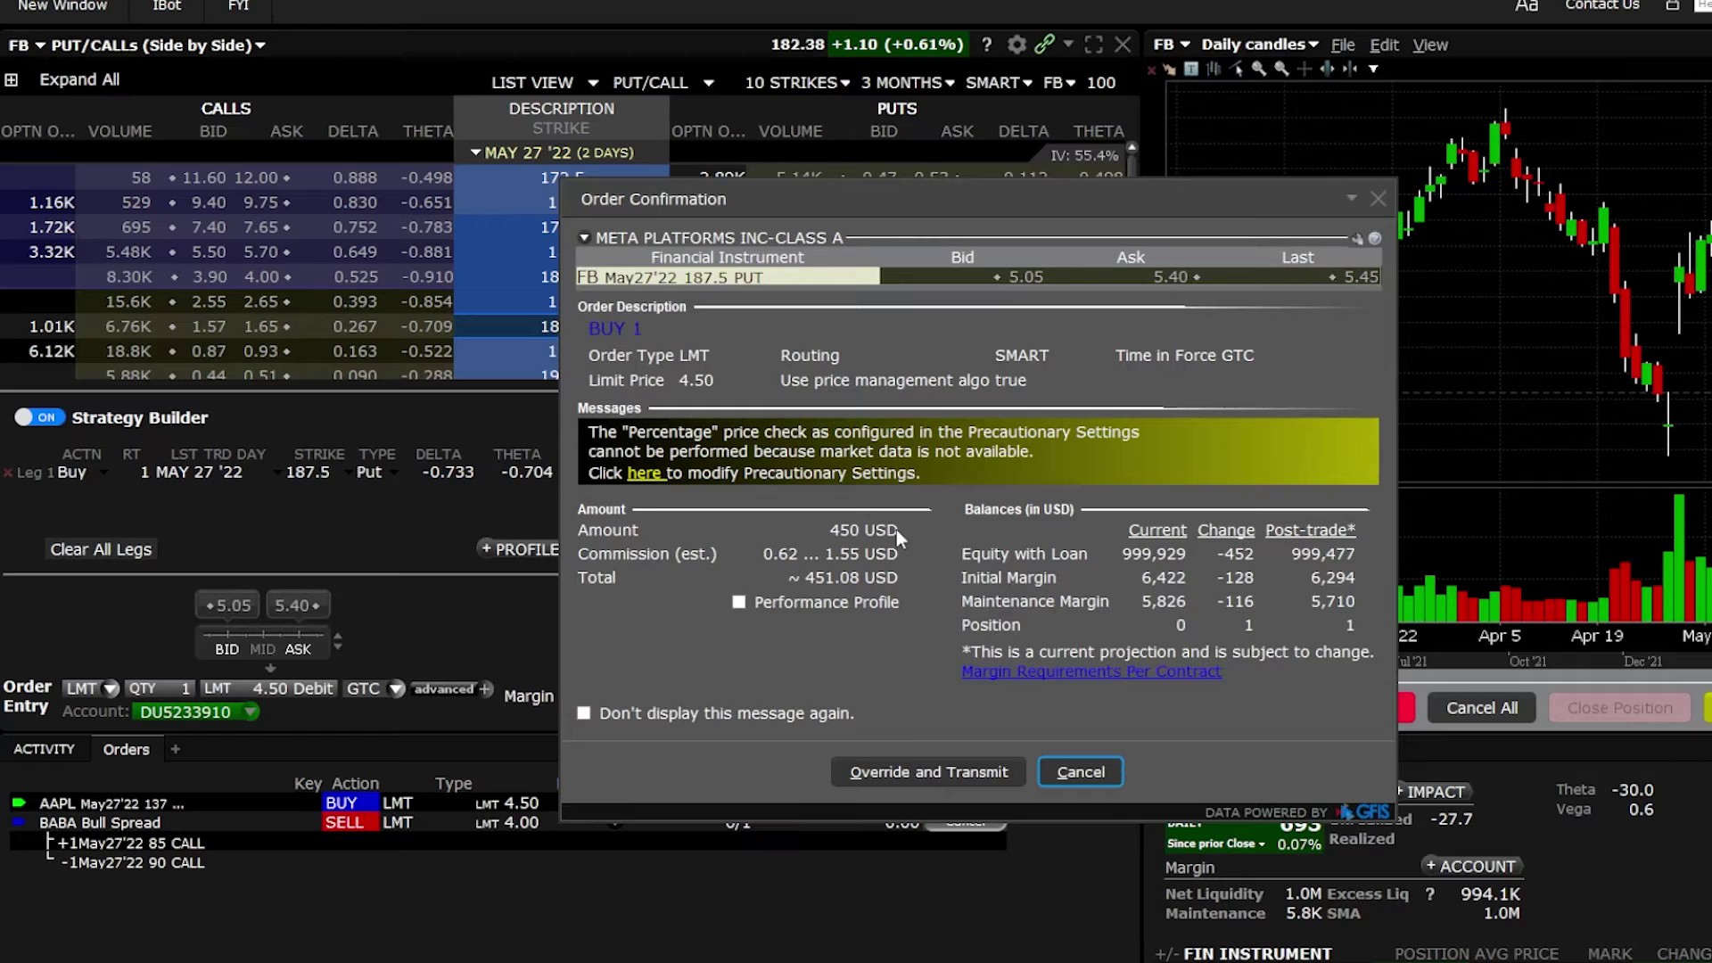
pyautogui.click(952, 772)
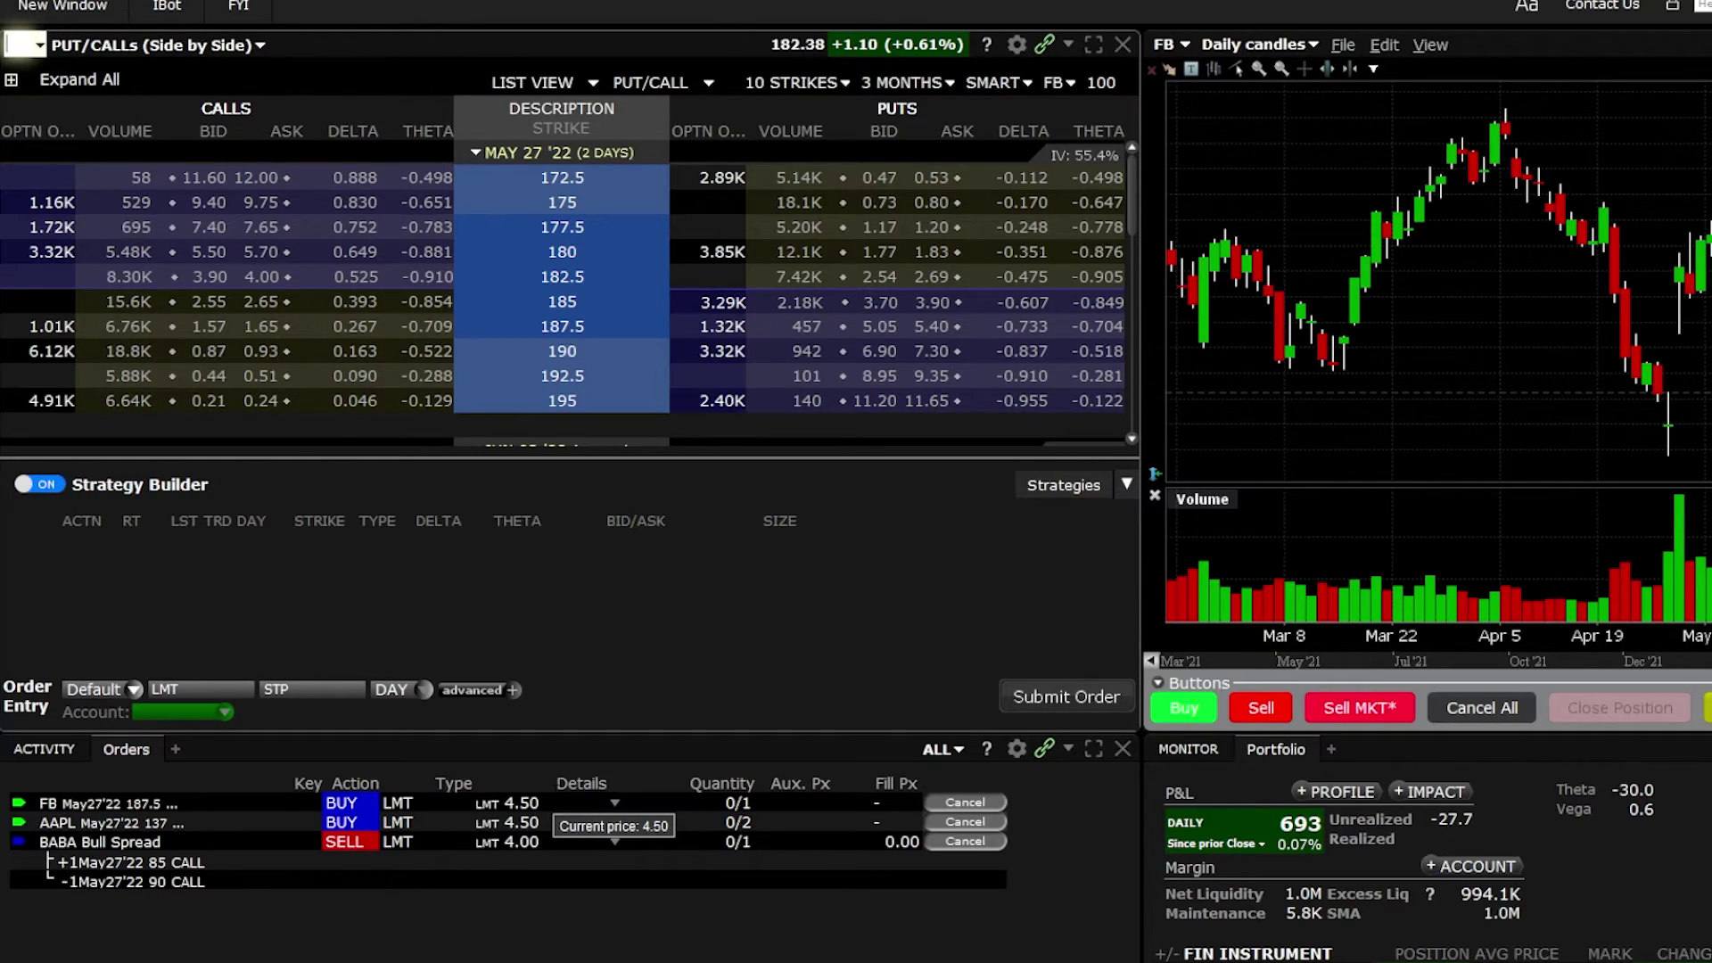
# Step: Cancel the pending FB May27'22 187.5 put order in the orders list
pyautogui.rightClick(553, 804)
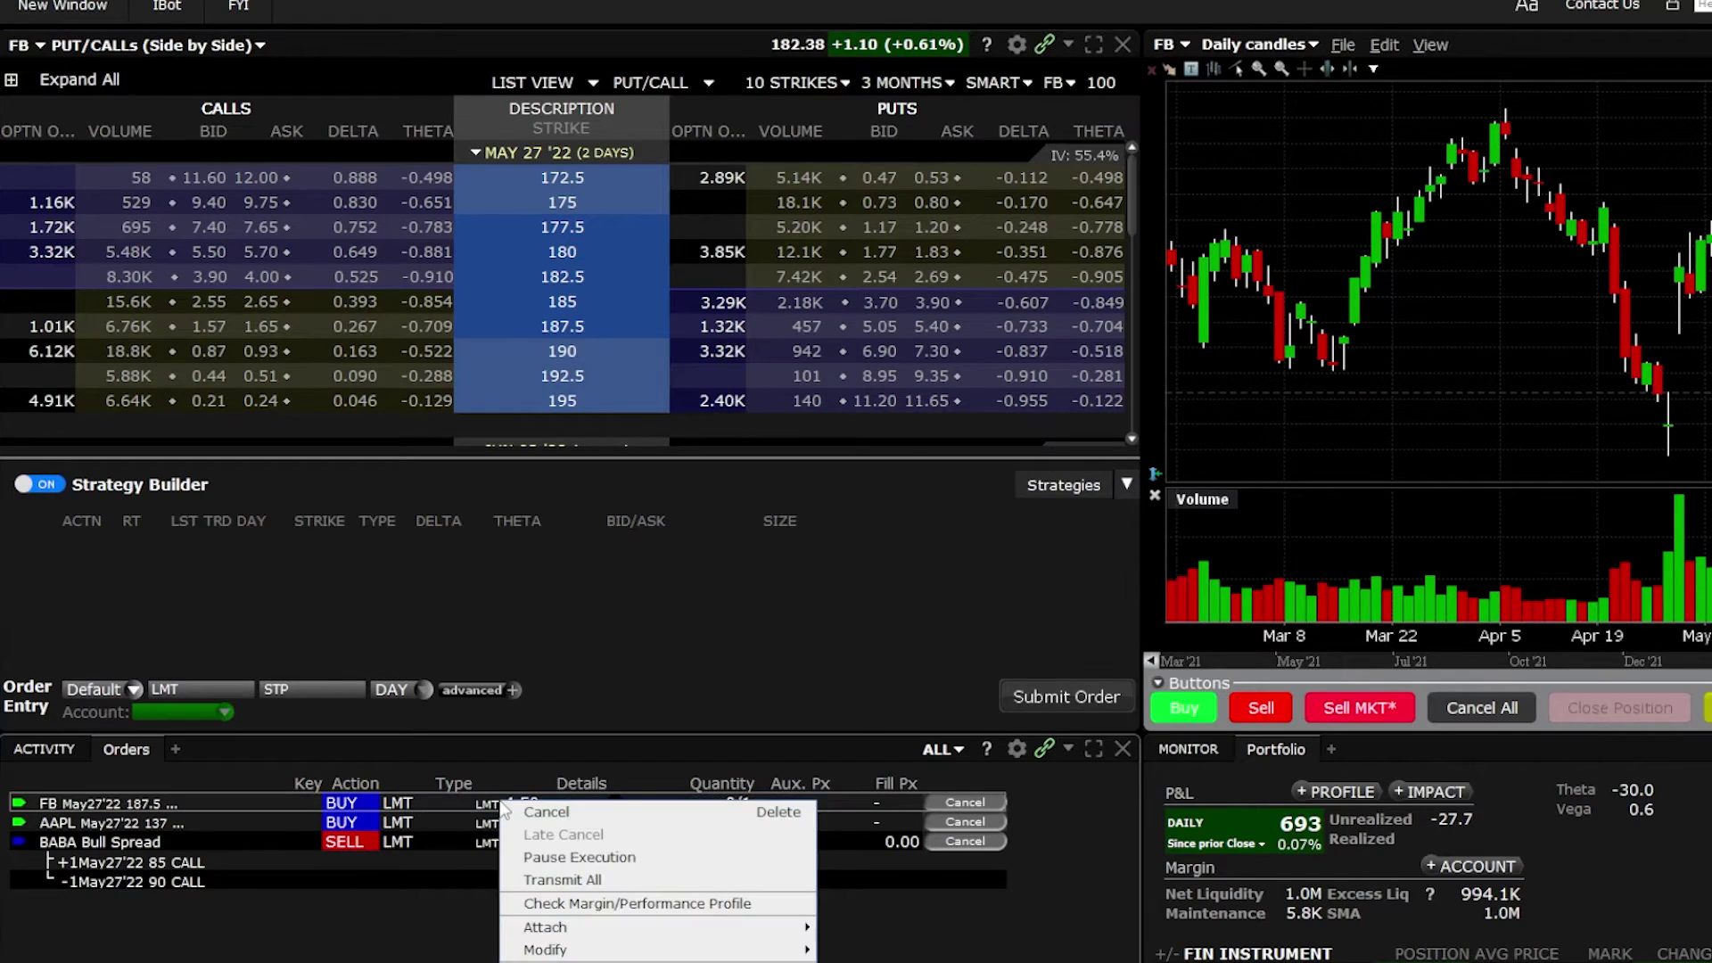
pyautogui.click(555, 808)
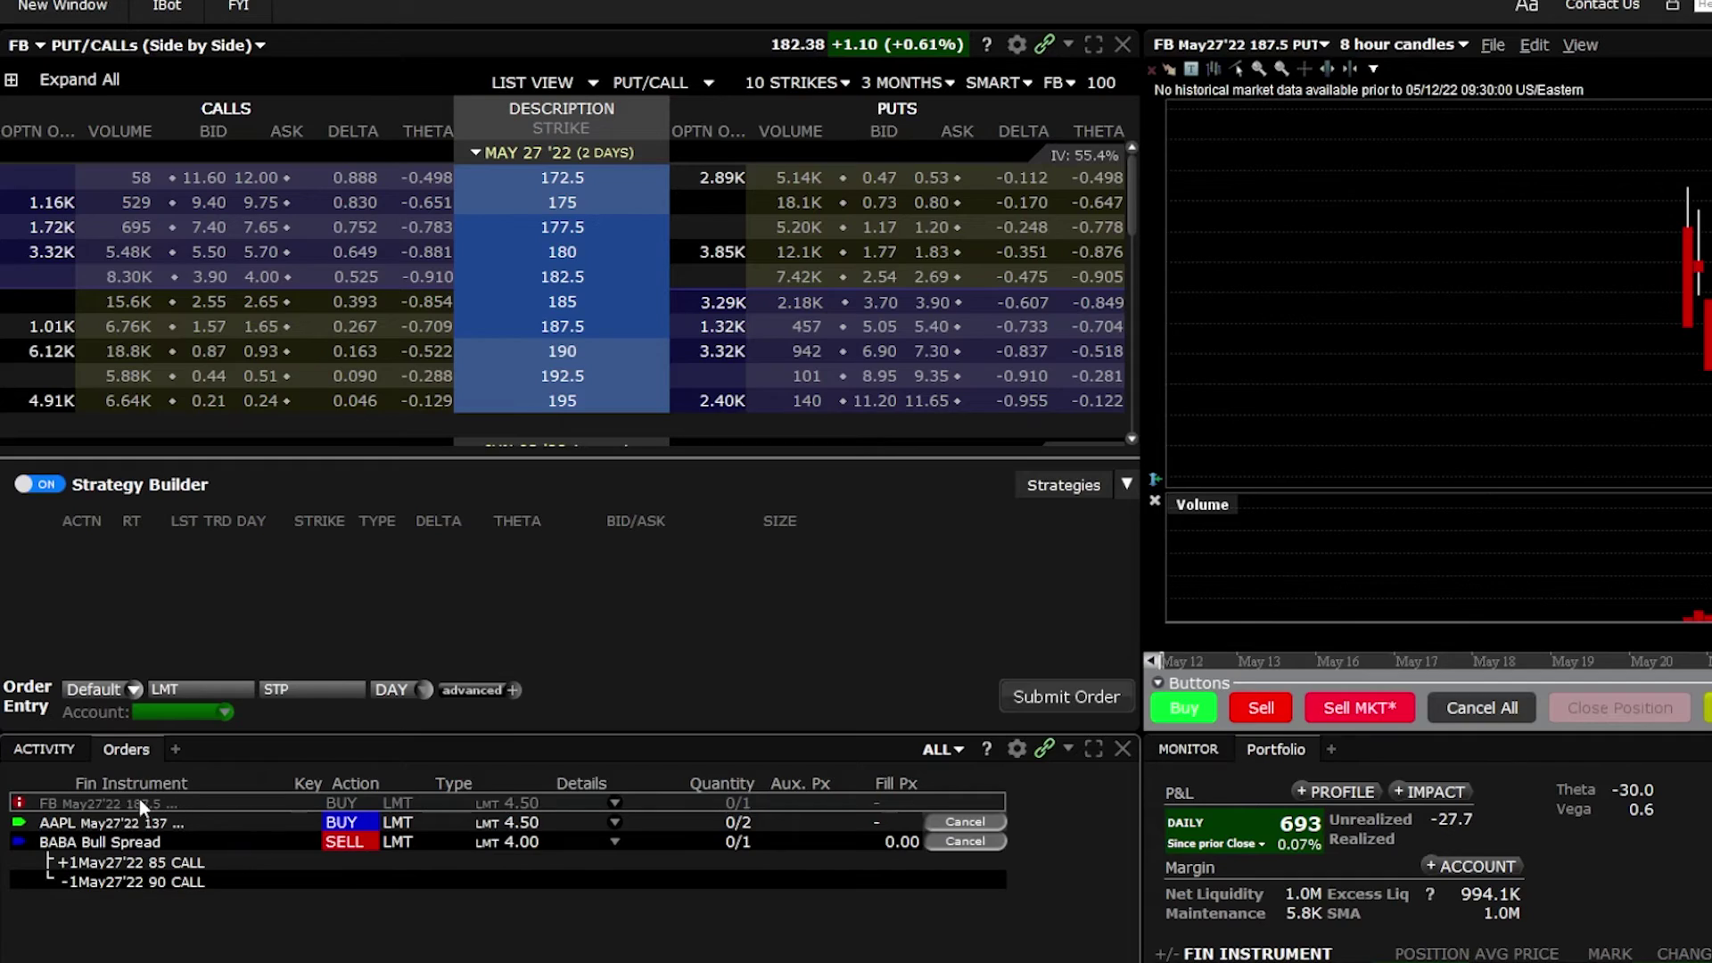
pyautogui.moveTo(18, 807)
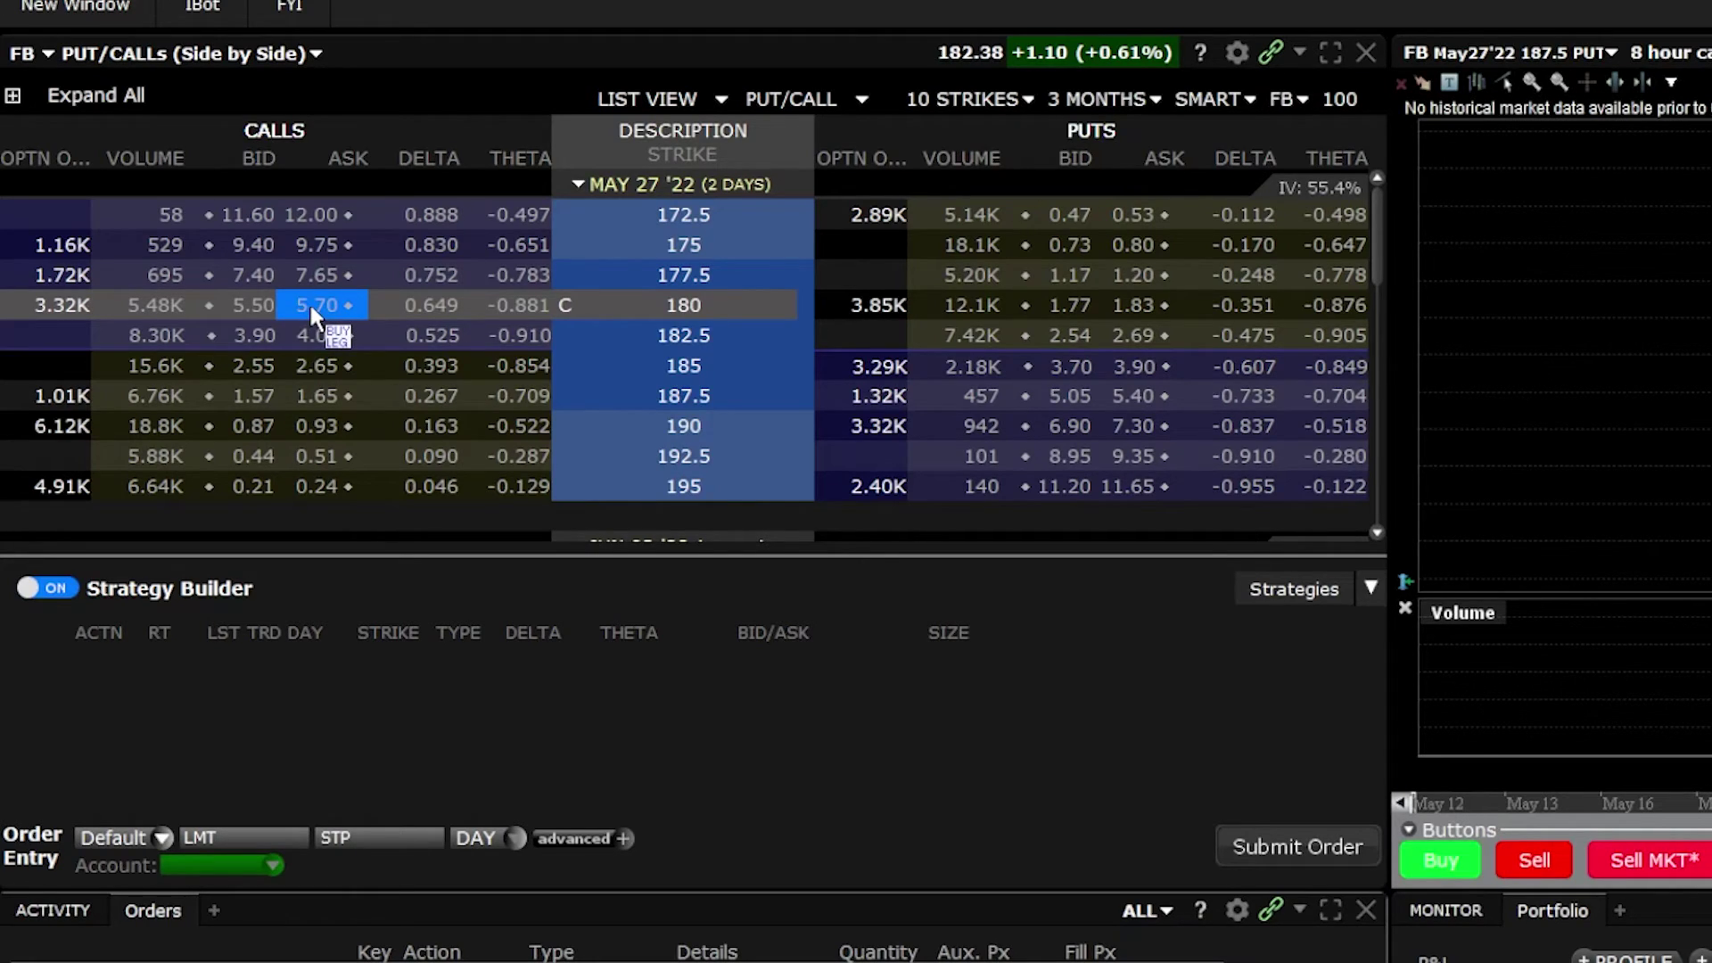
# Step: Build an FB May 27 bull call spread by buying the 180 call and selling the 185 call, then remove both legs
pyautogui.click(310, 305)
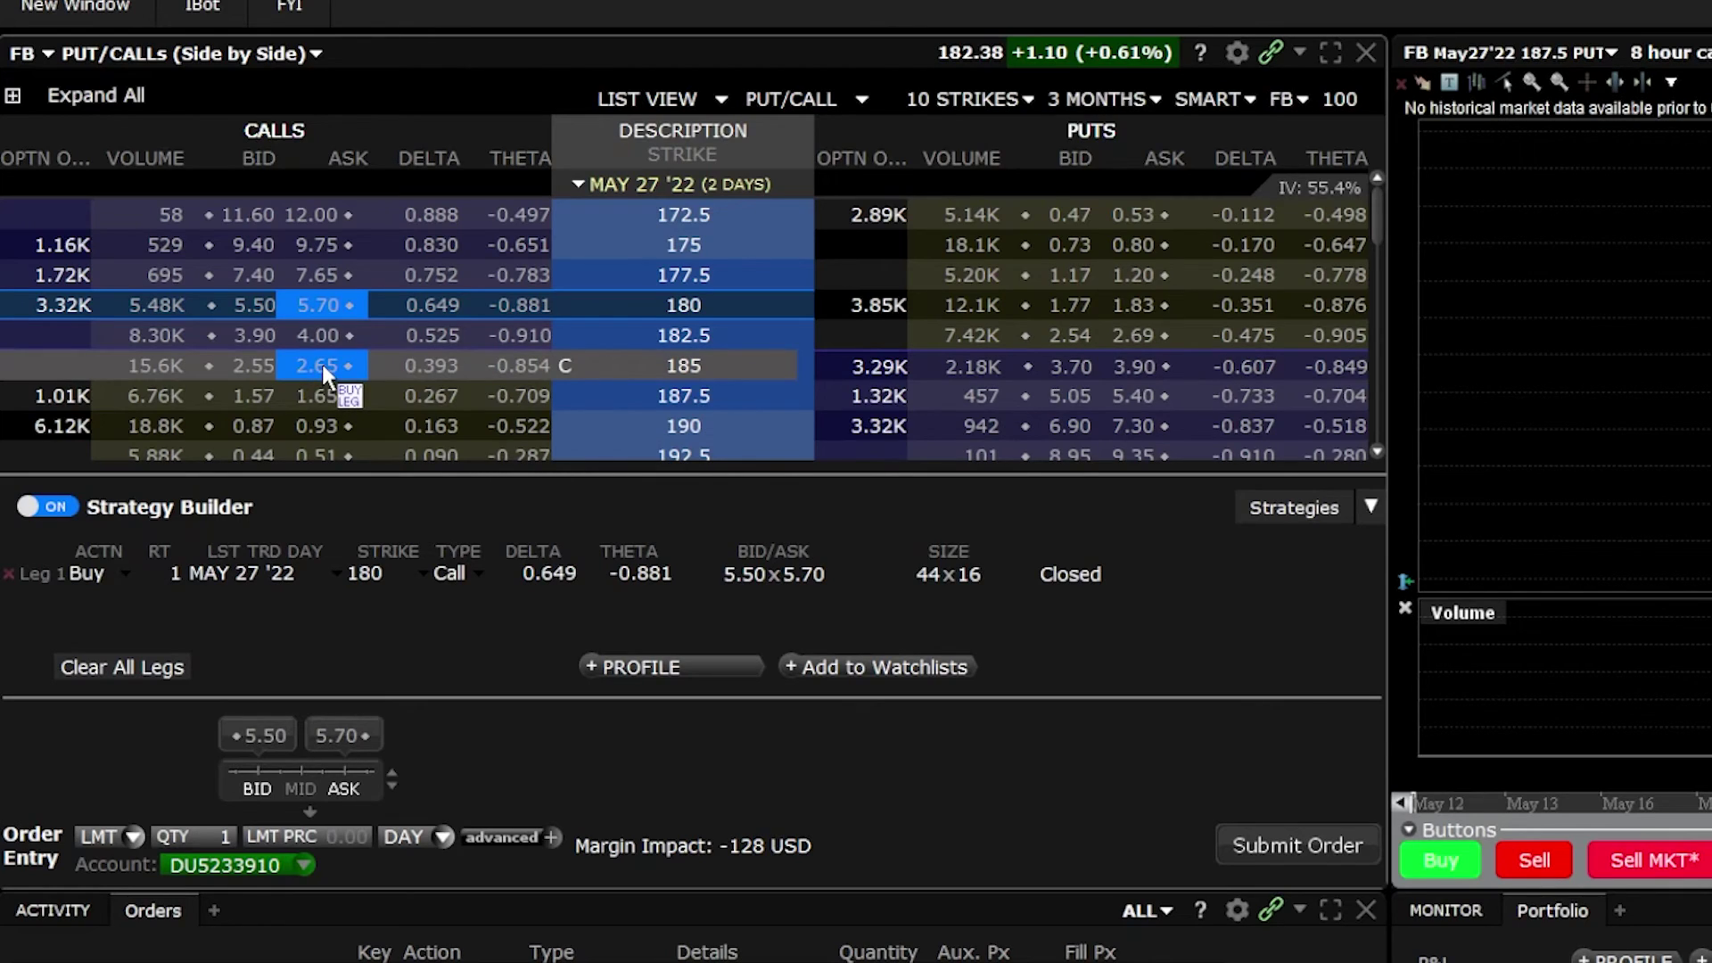
pyautogui.click(252, 366)
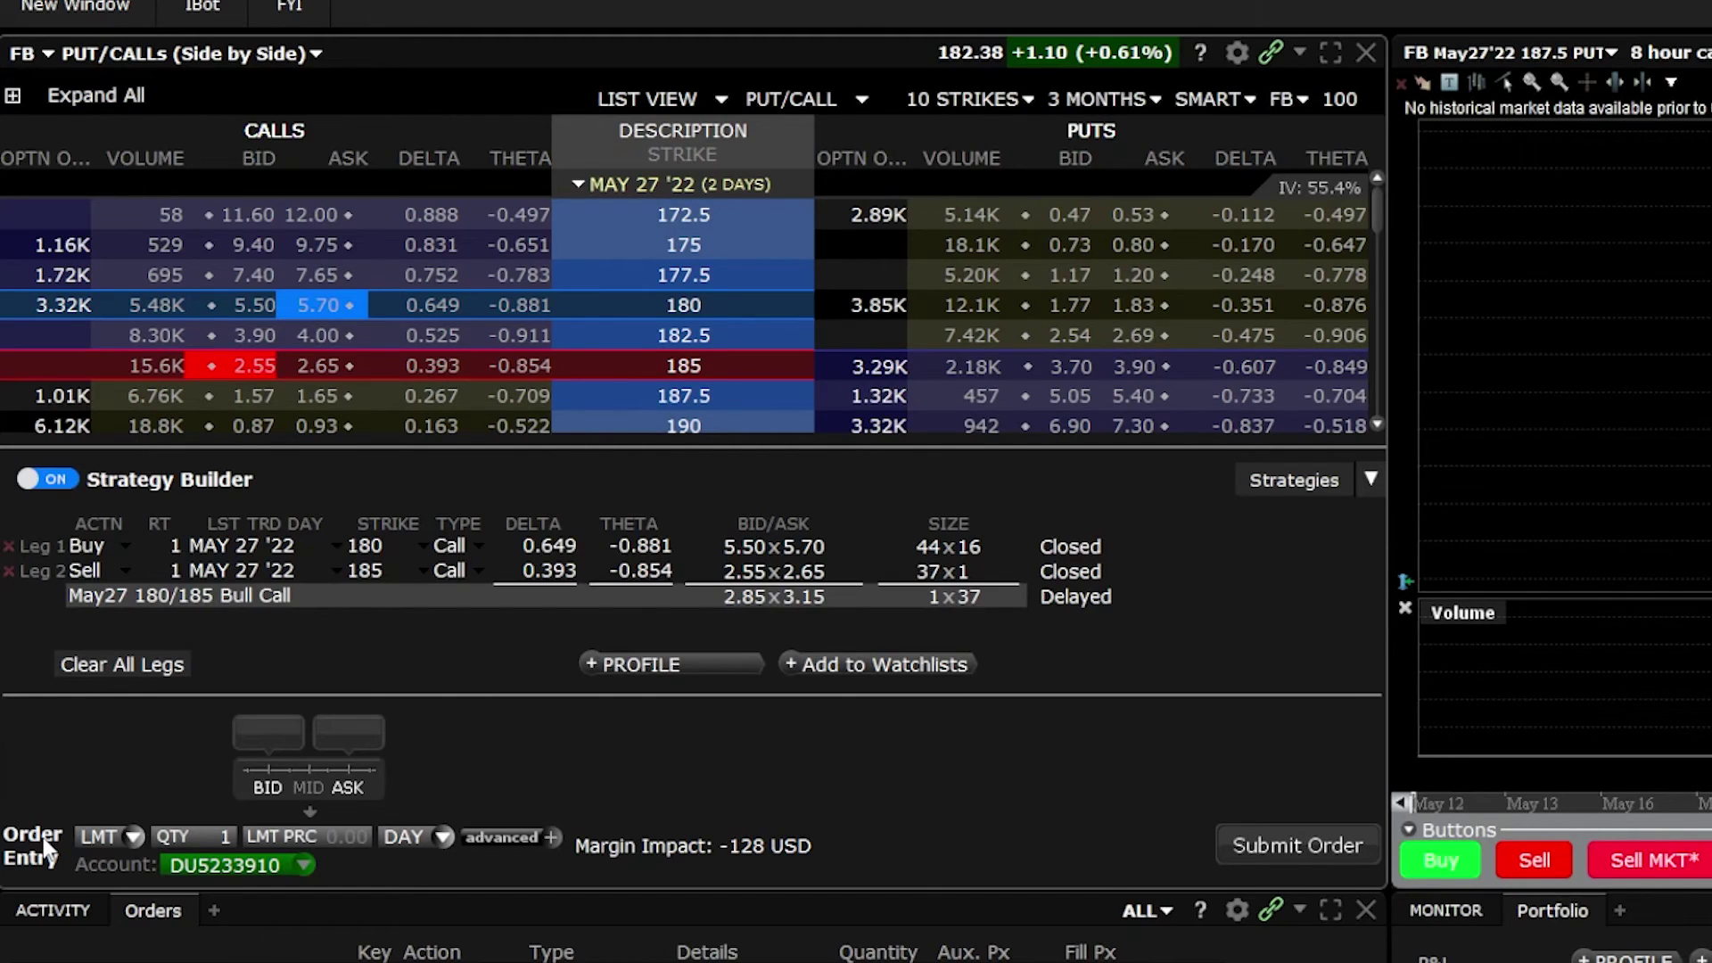
pyautogui.click(10, 546)
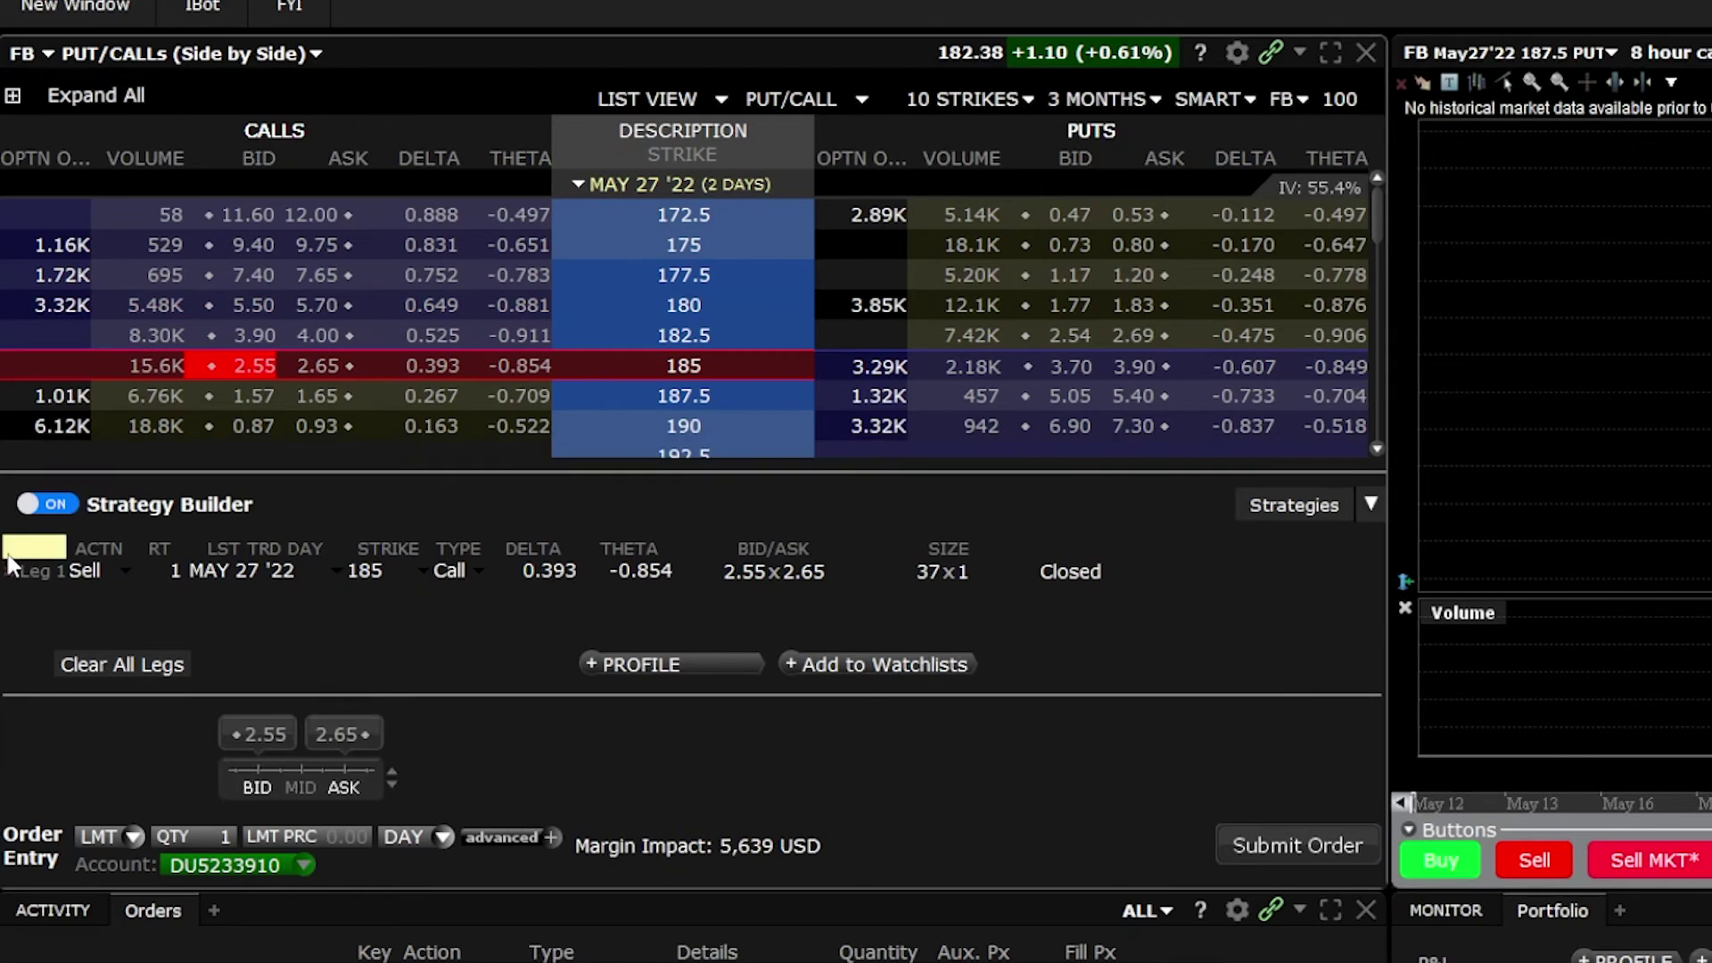
pyautogui.click(5, 568)
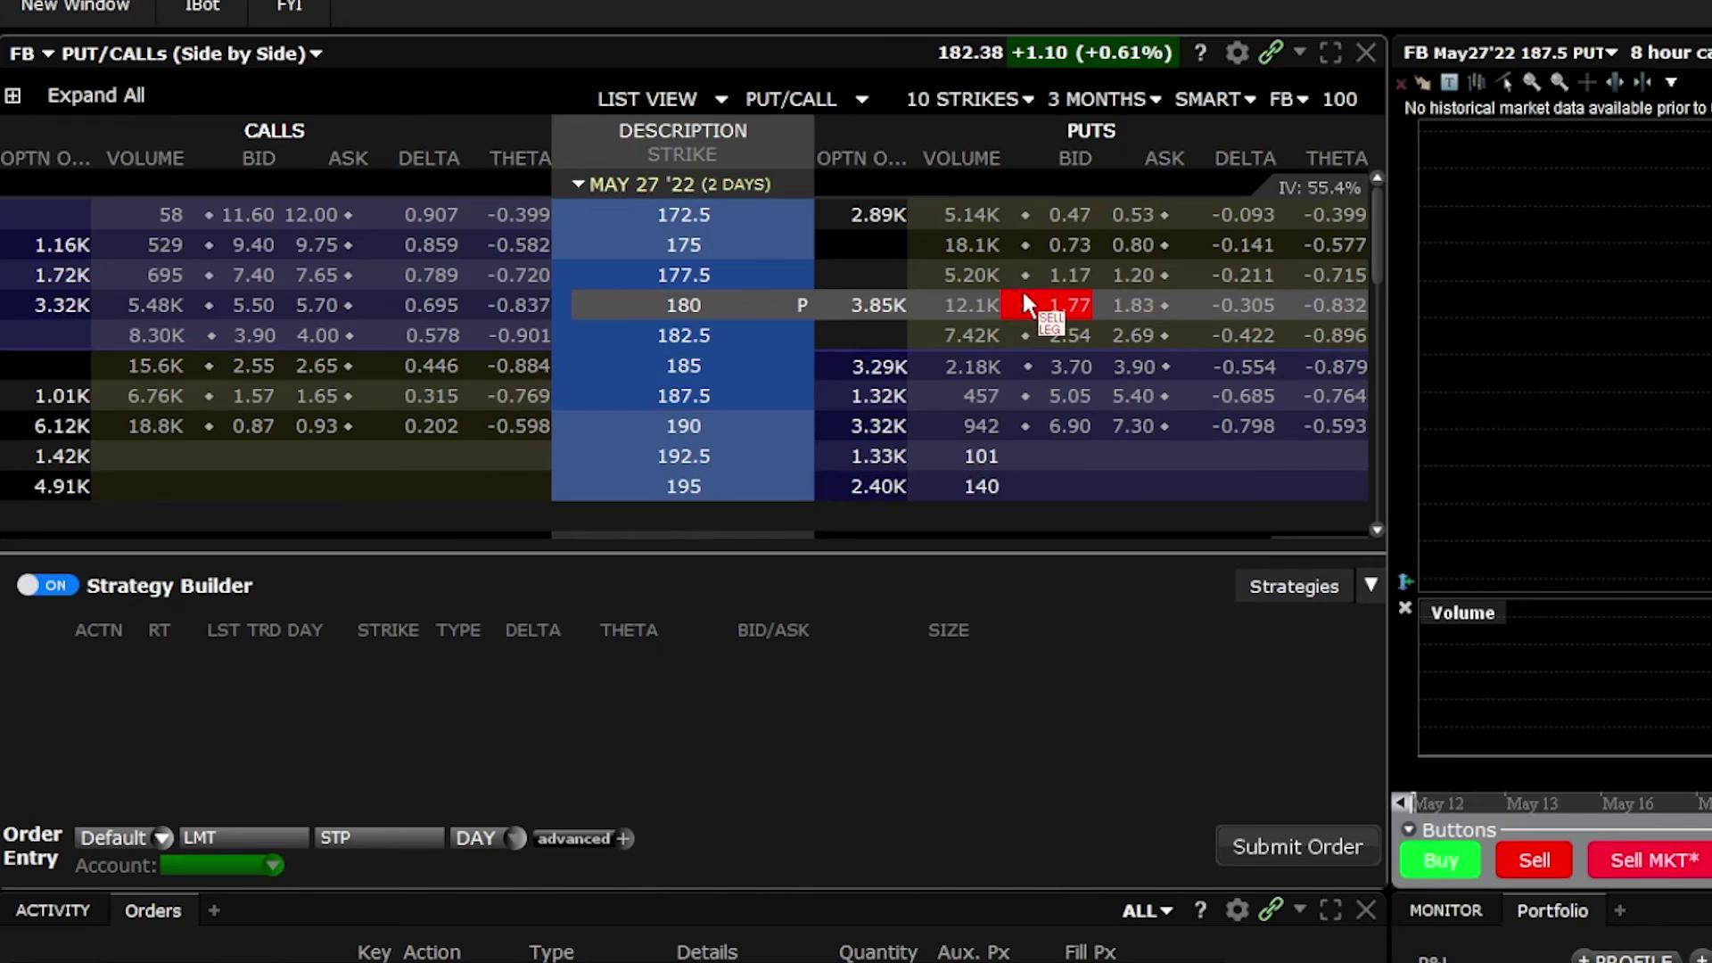
# Step: Build an FB May 27 iron condor: sell the 180 put, buy the 175 put, sell the 190 call and buy the 195 call
pyautogui.click(1063, 301)
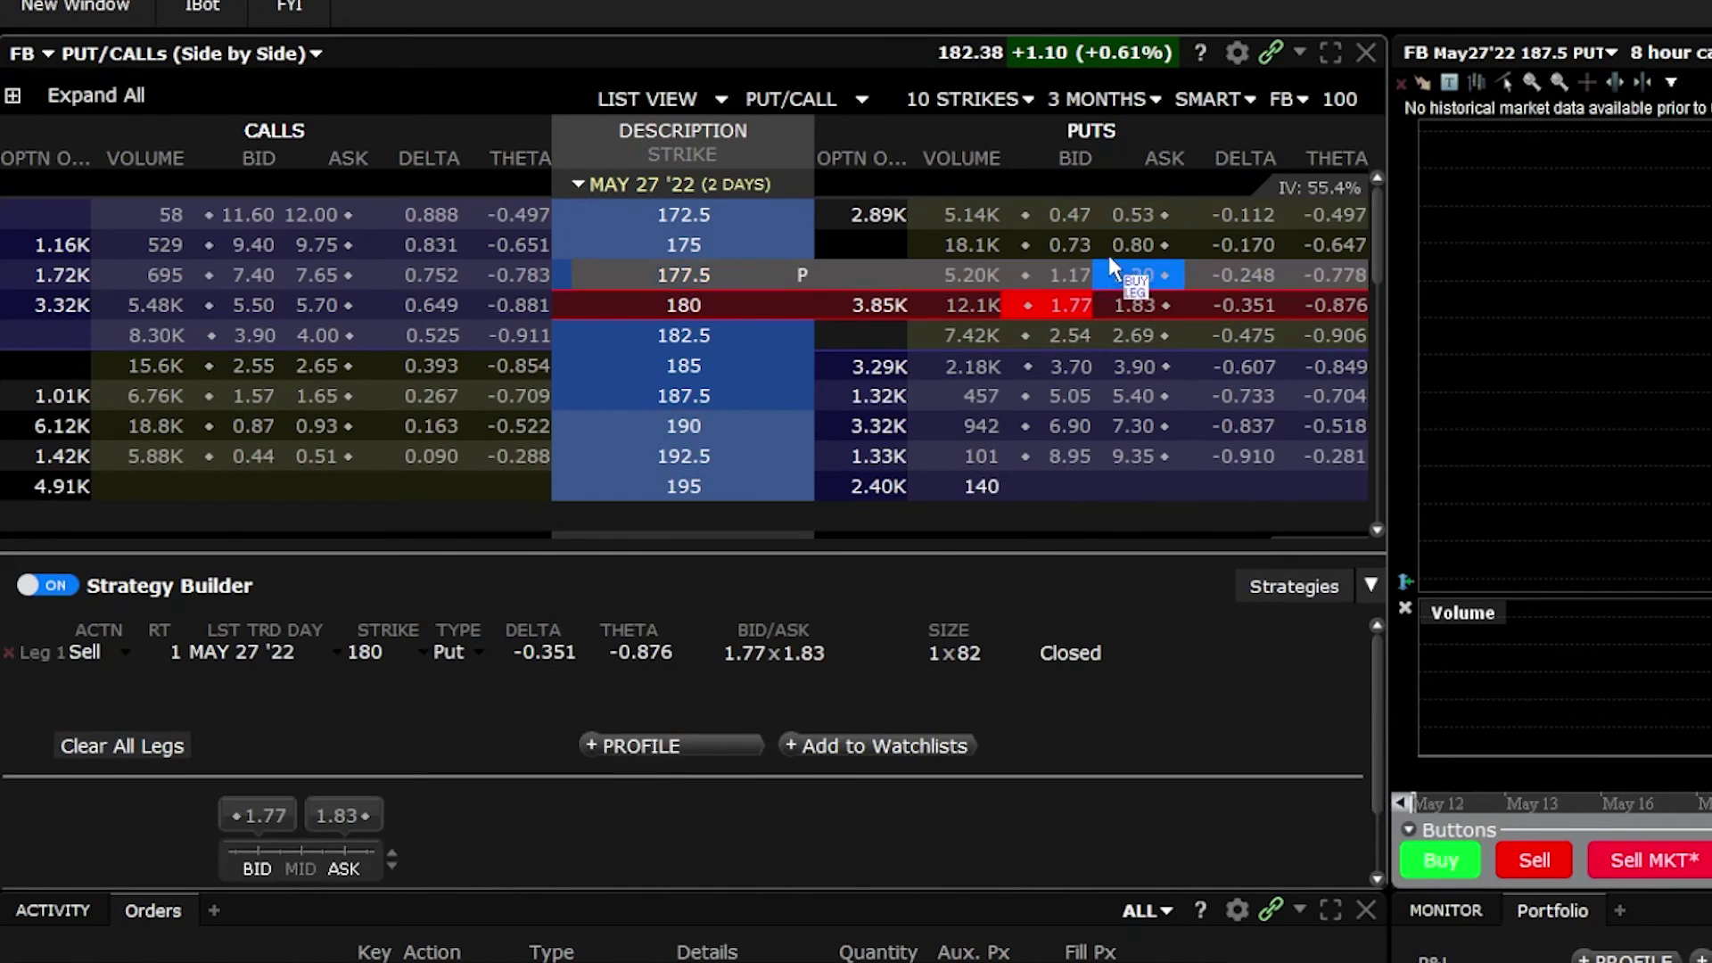
pyautogui.click(1113, 244)
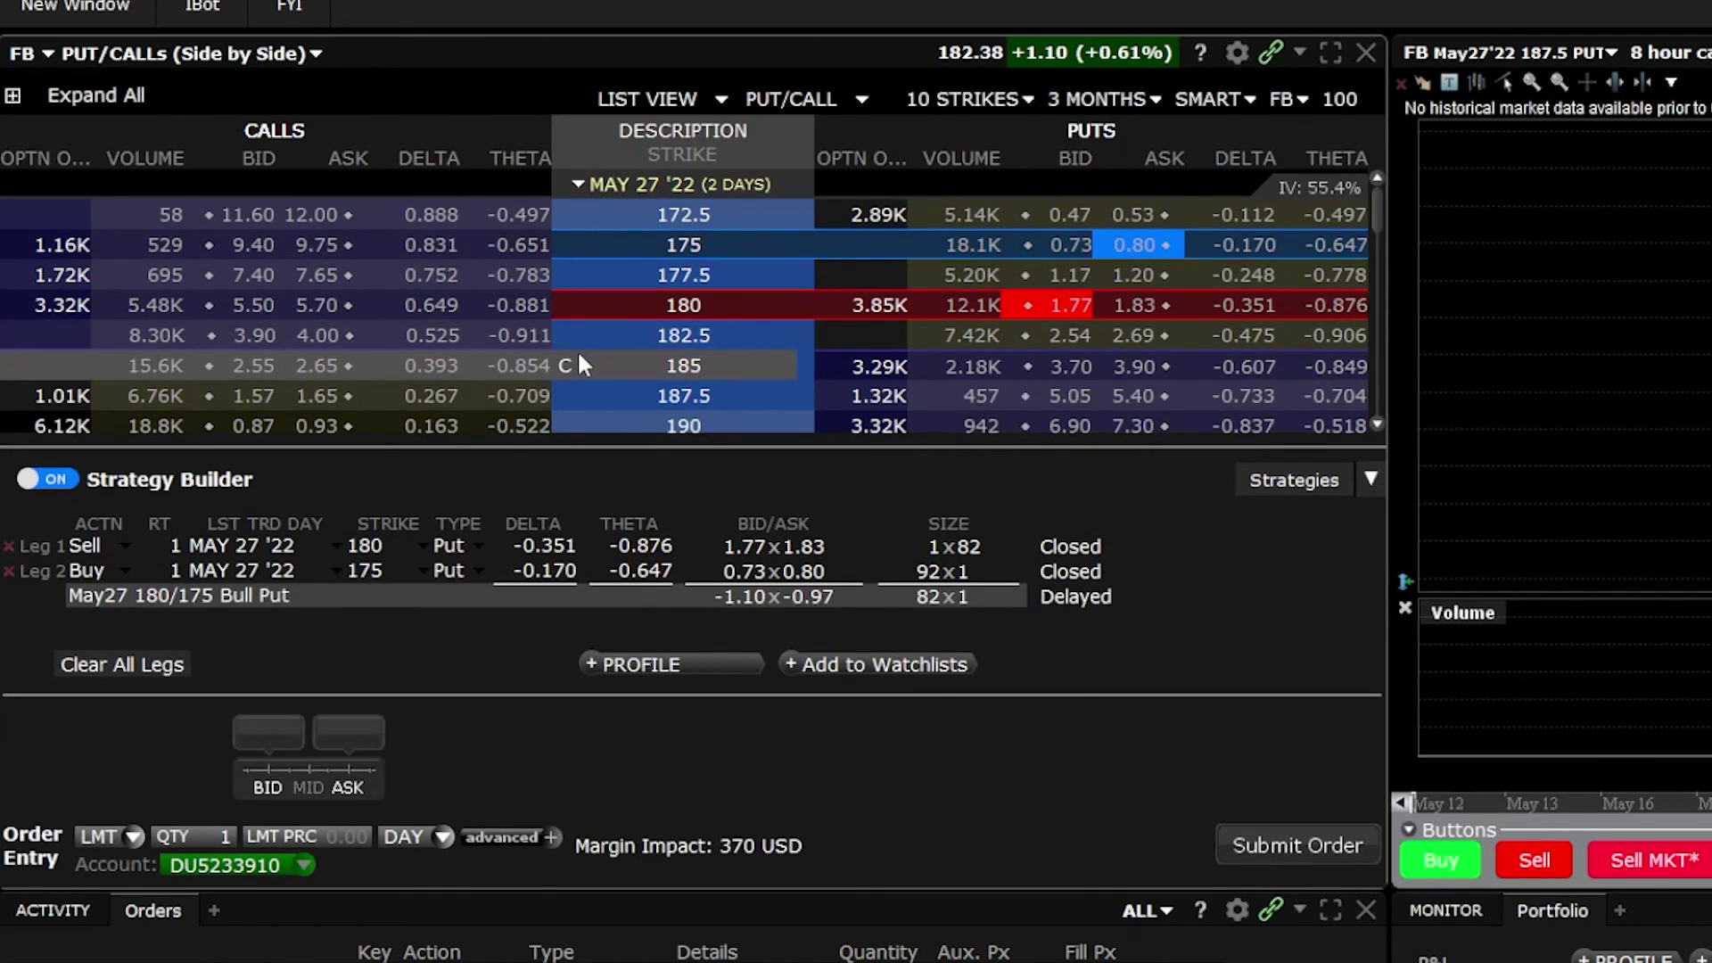
pyautogui.scroll(-1, 567, 356)
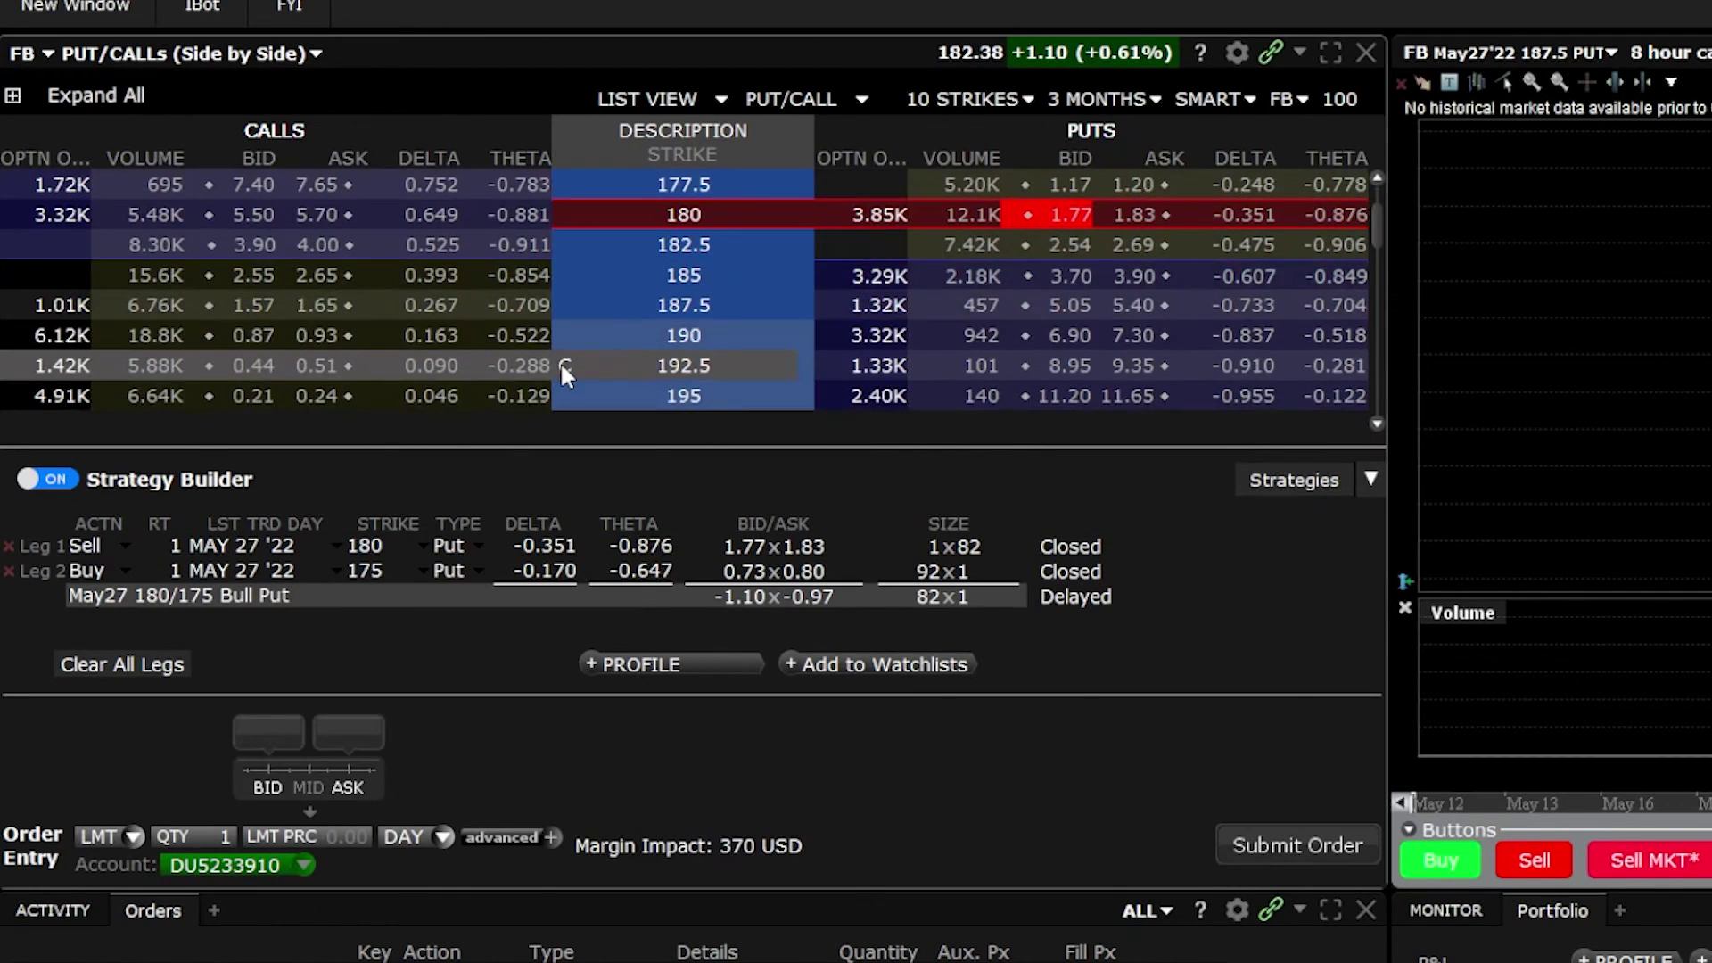
pyautogui.click(250, 336)
pyautogui.click(307, 392)
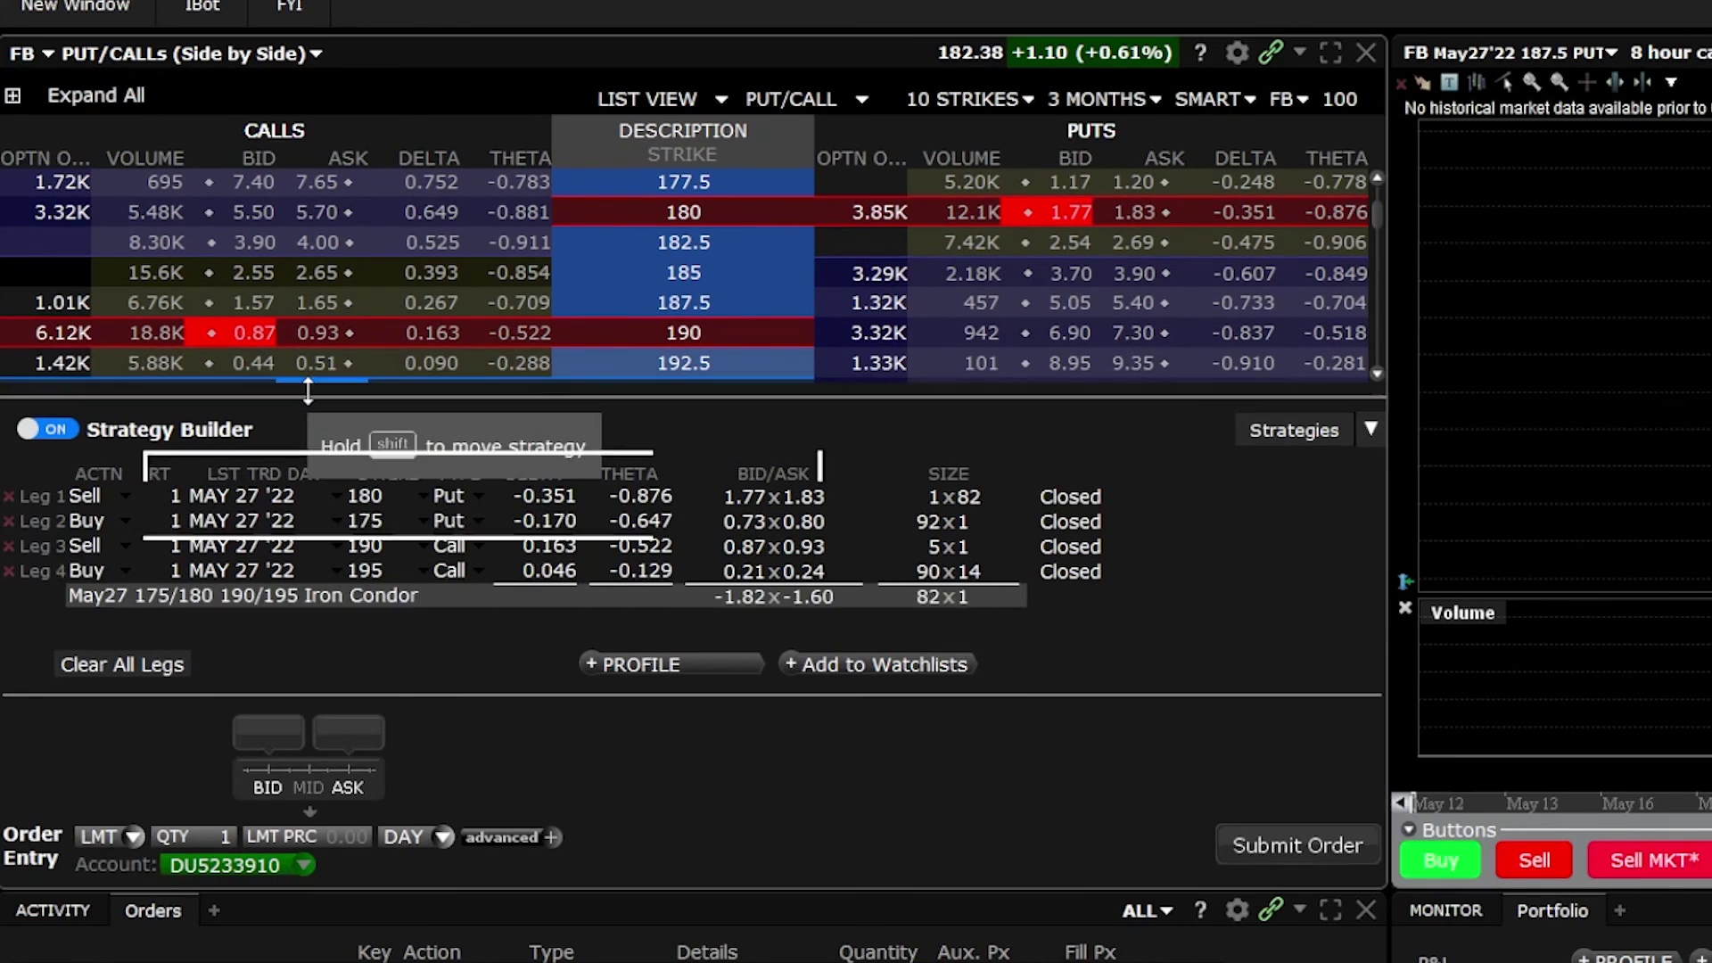